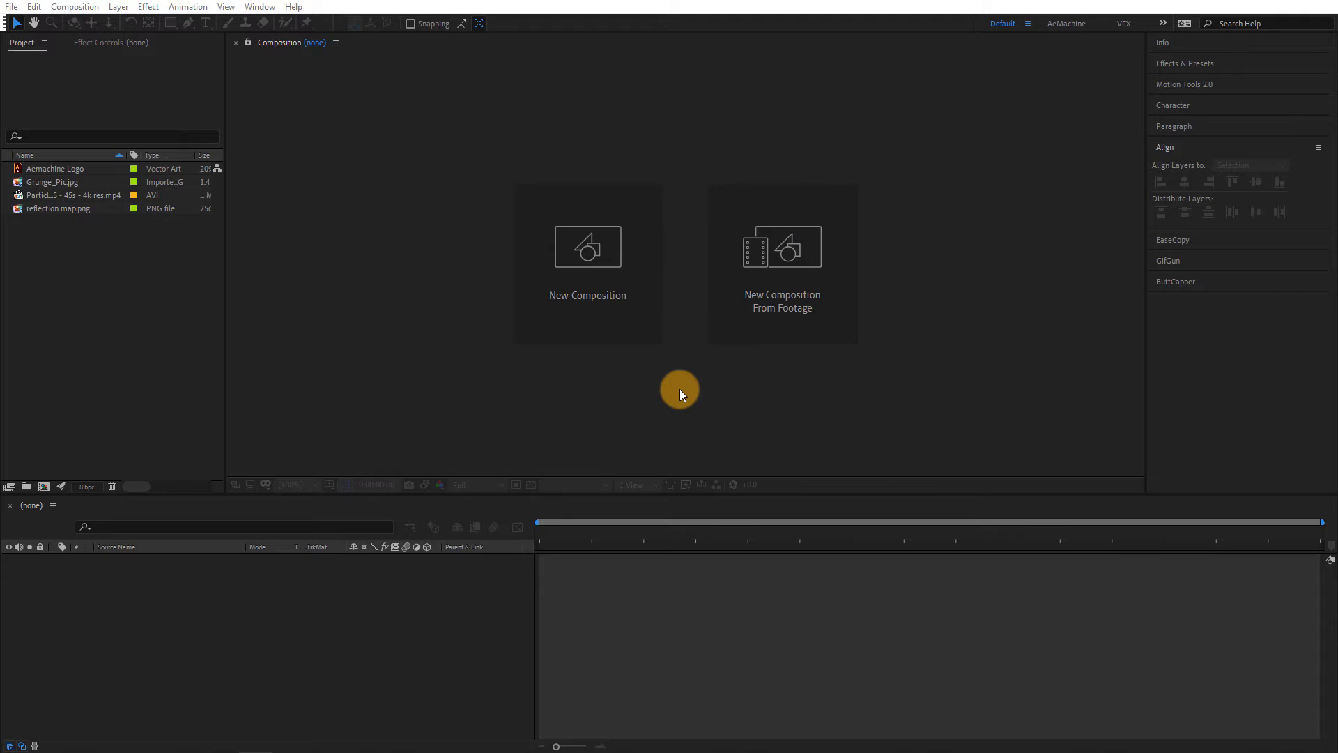
- Create a new composition named 'Gold Title Animation'
click(609, 270)
text(Gold Title Animation)
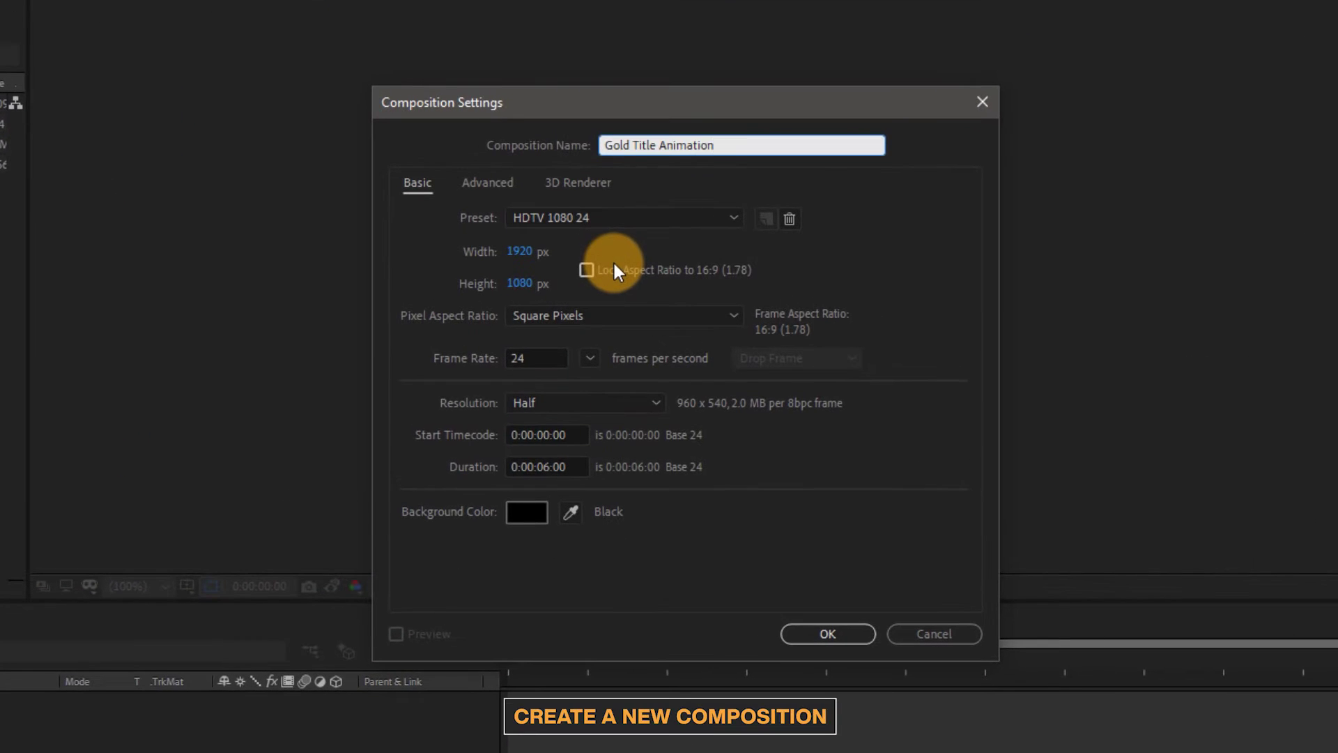
click(827, 631)
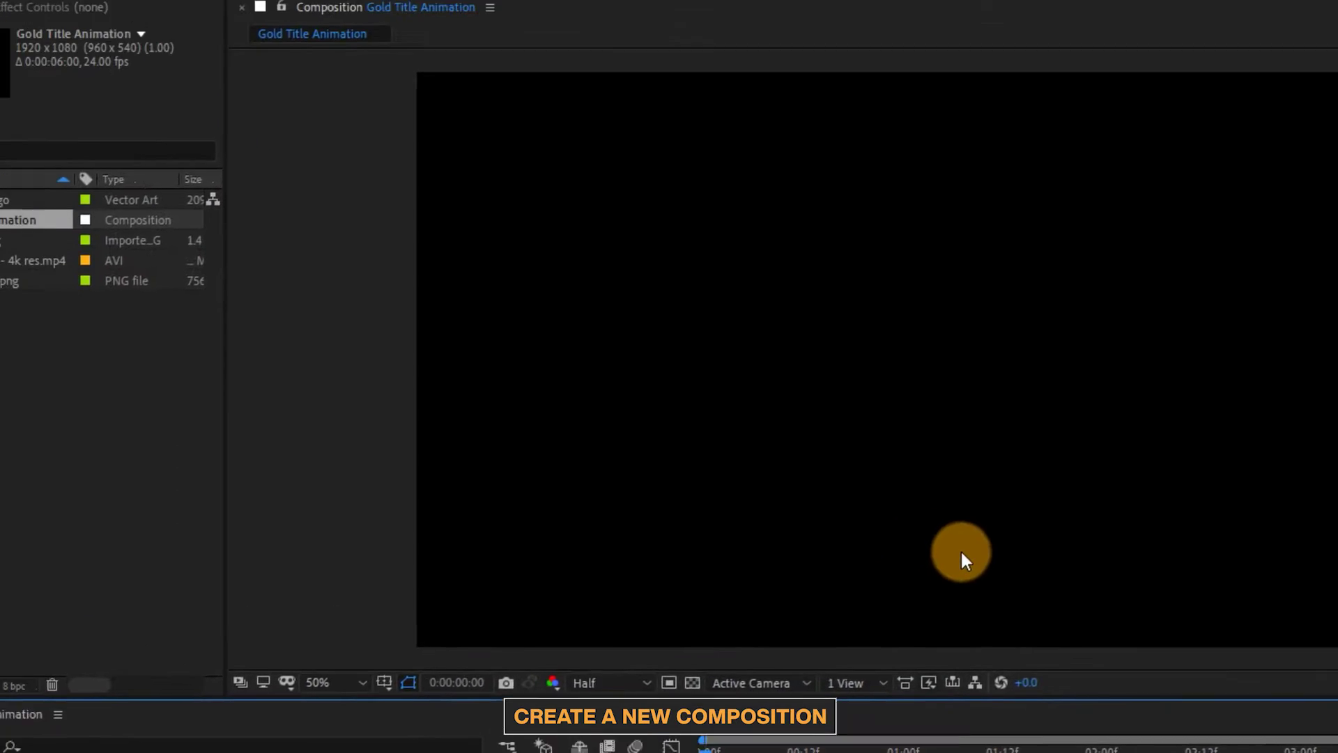
- Add a GOLD text layer, centre its anchor point, and align it to the frame's centre
click(327, 39)
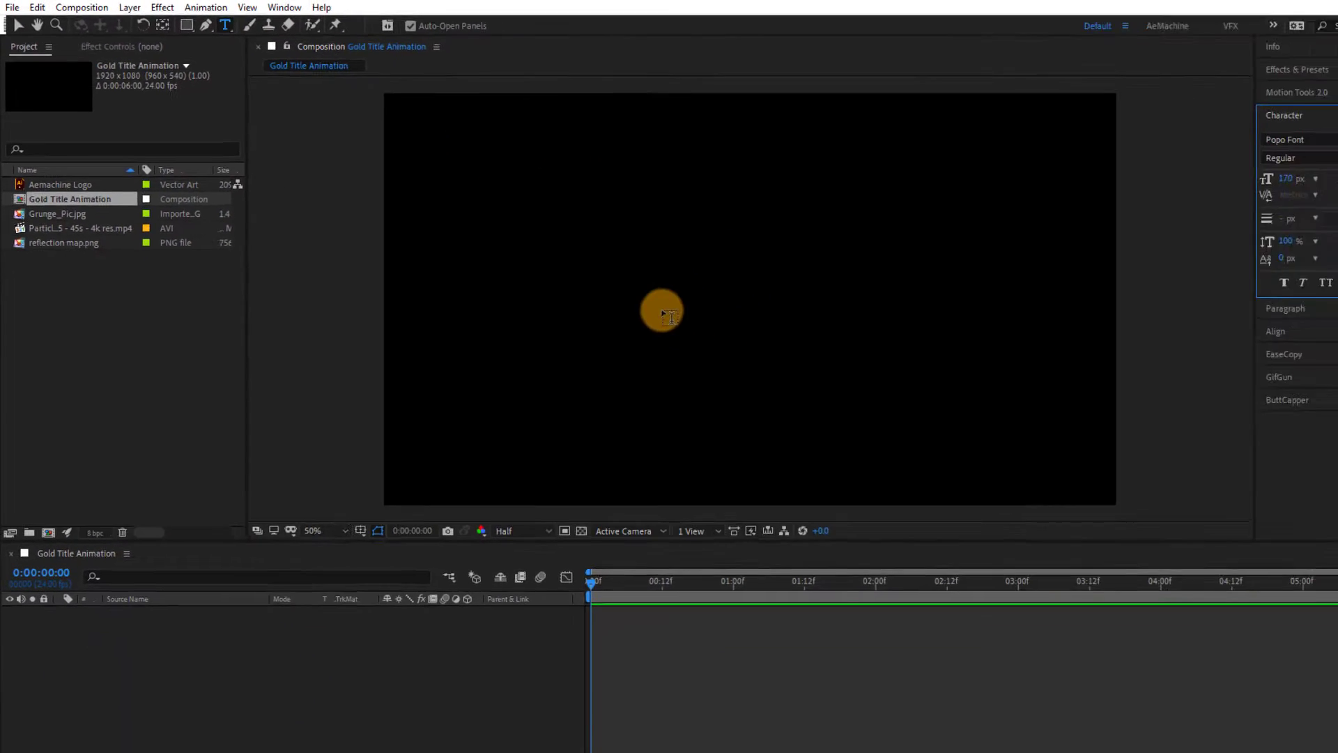
click(590, 280)
text(GOLD)
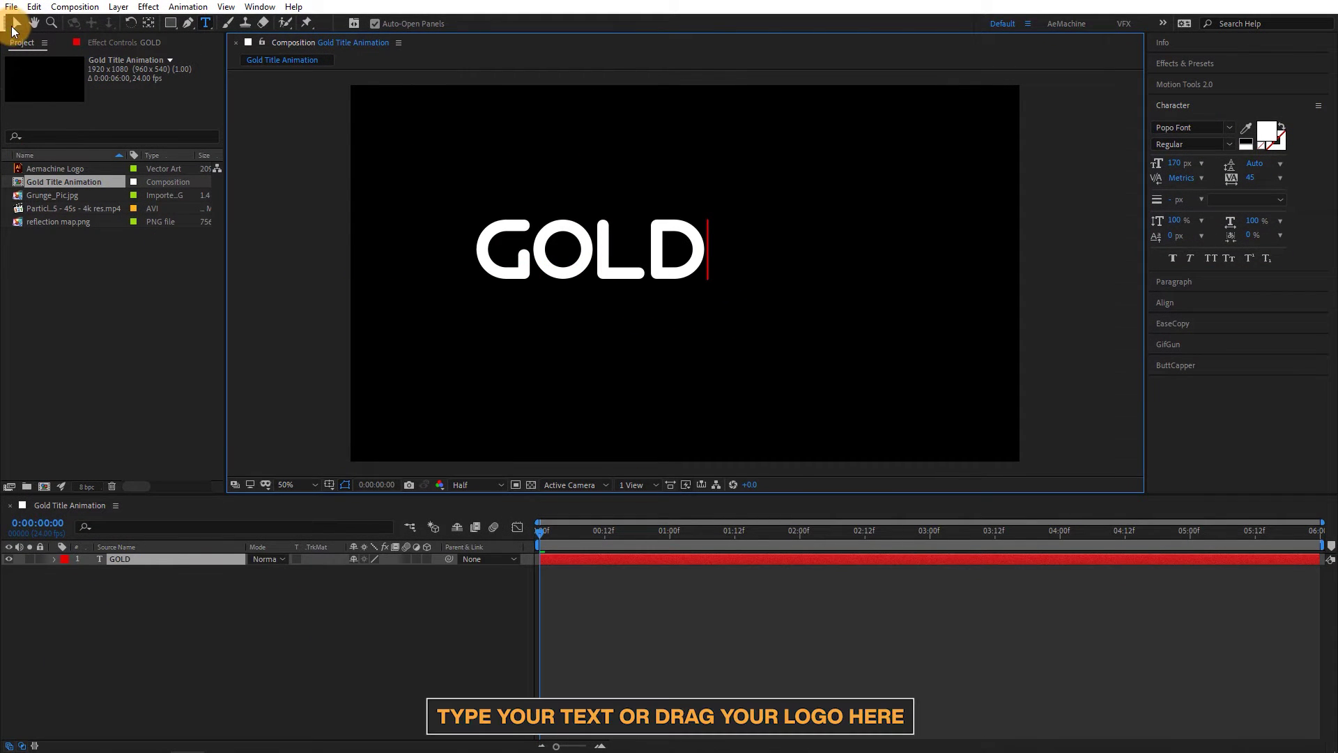
click(13, 25)
click(651, 261)
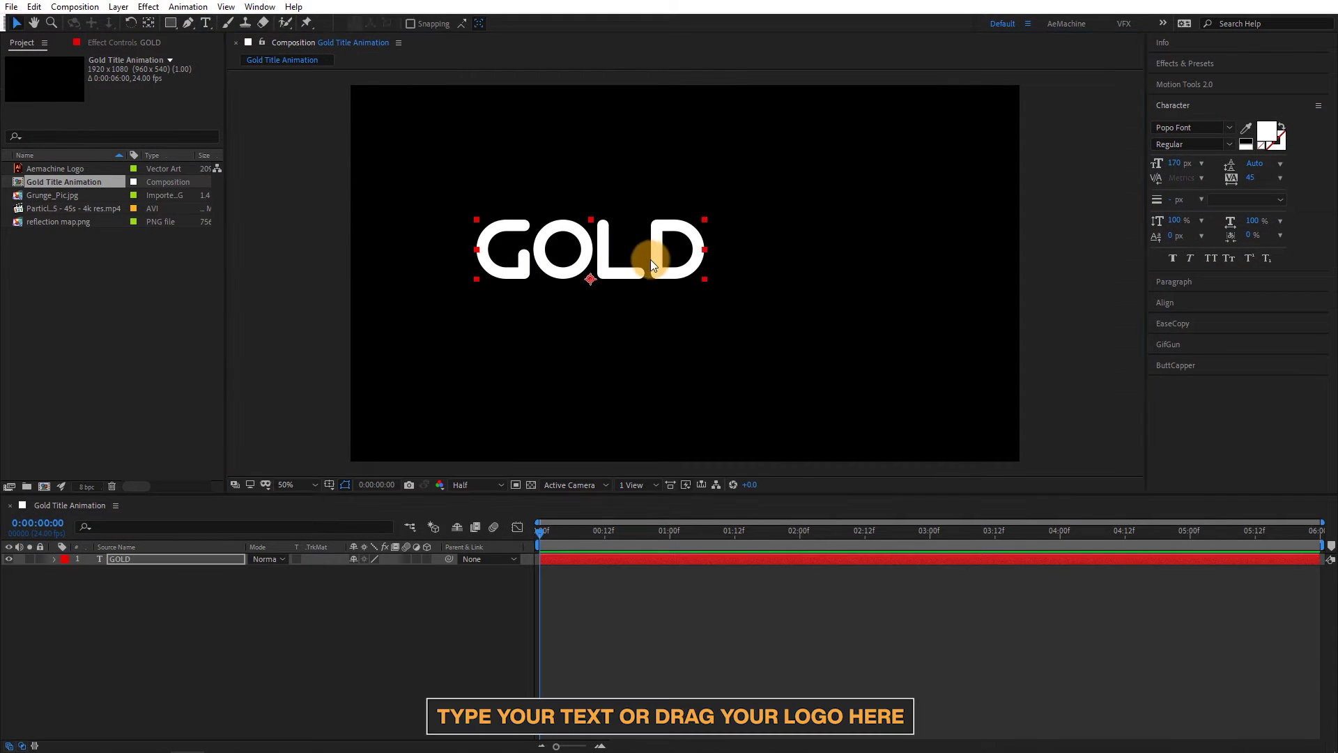
key(ctrl+alt+Home)
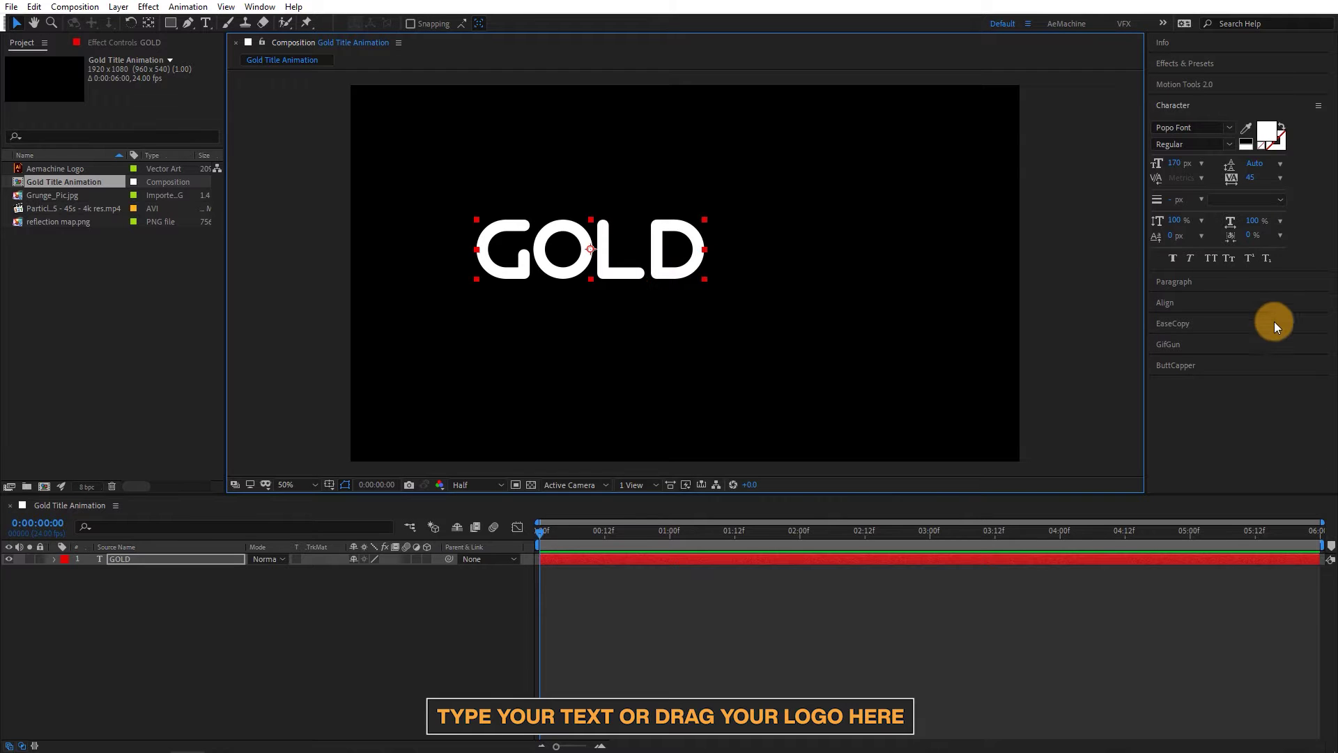
click(1214, 304)
click(1186, 183)
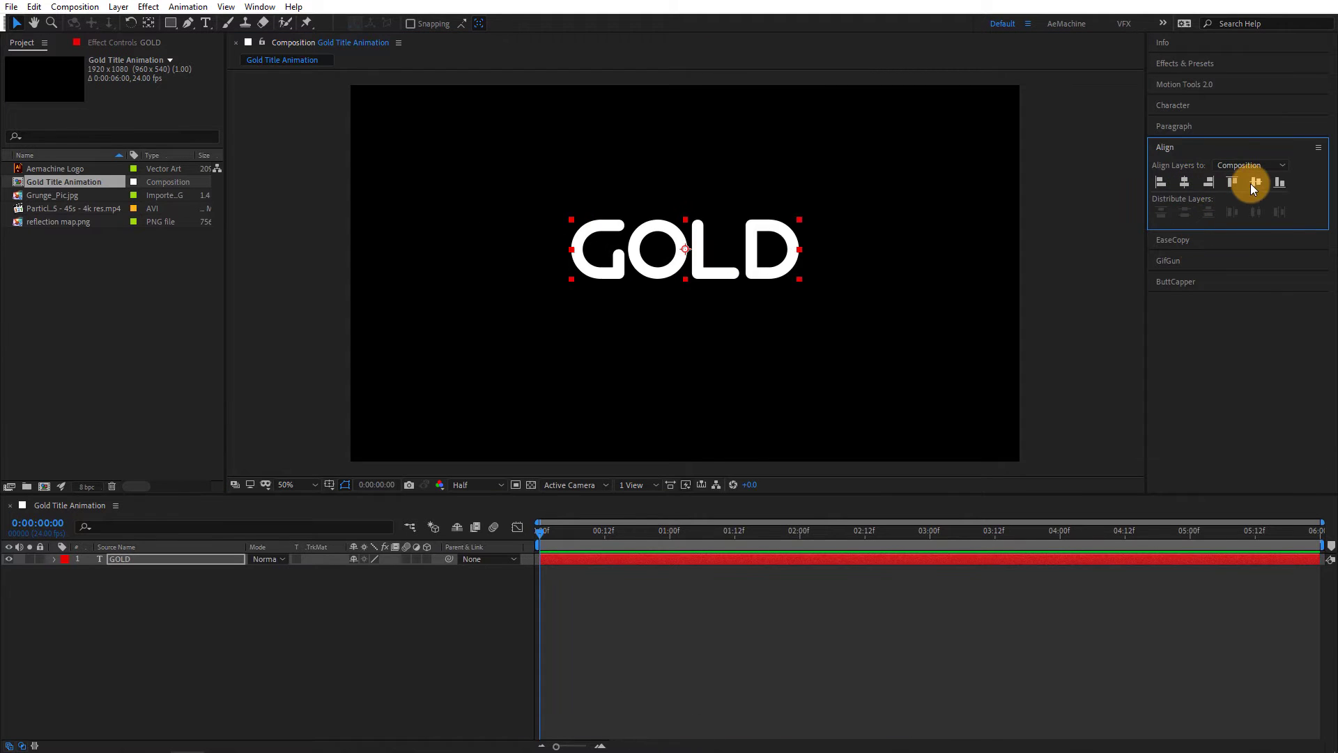
click(1254, 182)
- Keyframe GOLD's Opacity at 0, 100, 100 and 0 at 0s, 1s, 3s and 4s
click(159, 577)
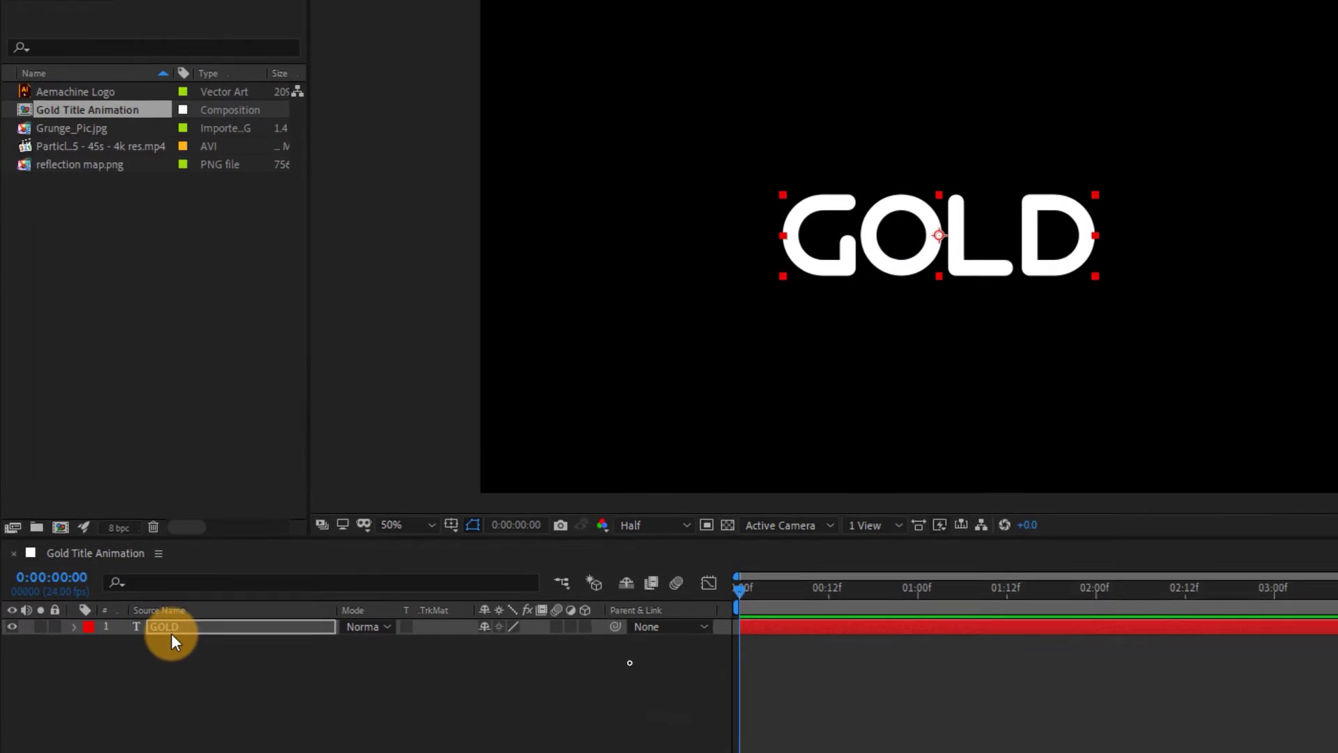
key(t)
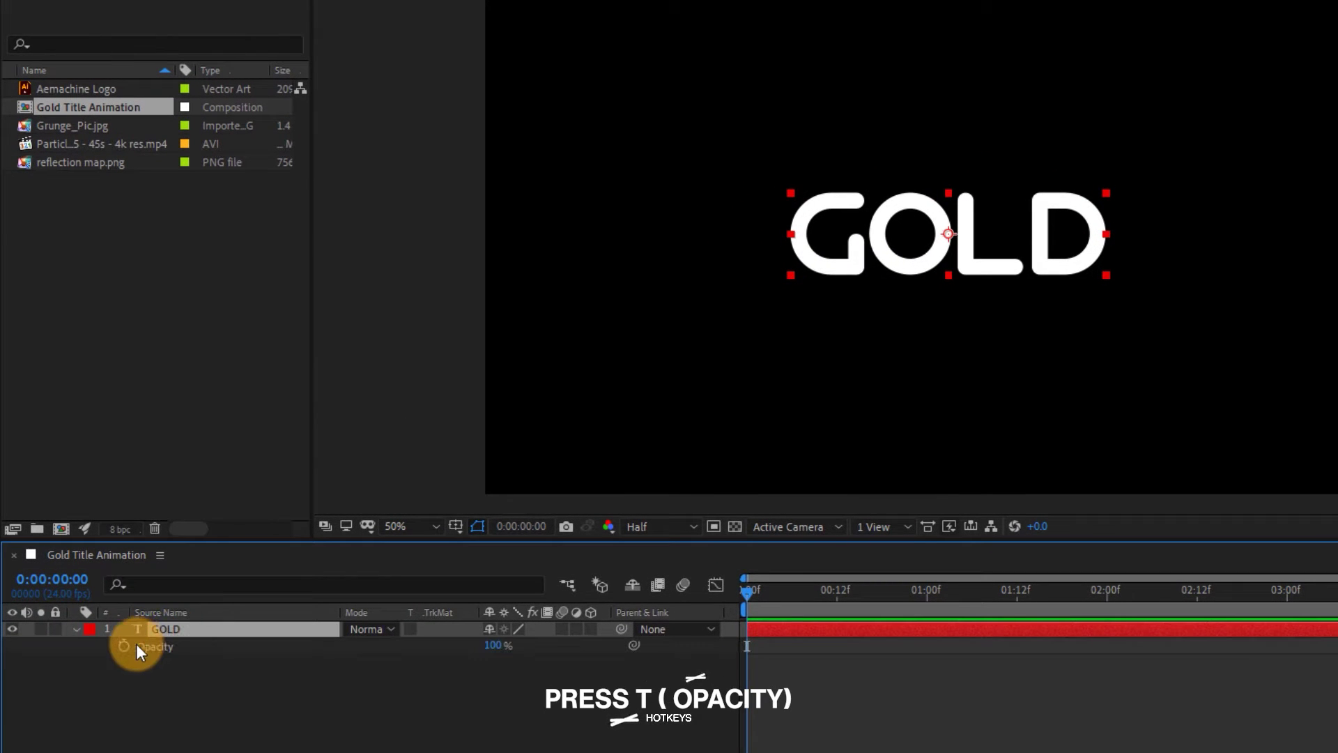
click(123, 646)
drag(749, 591, 926, 617)
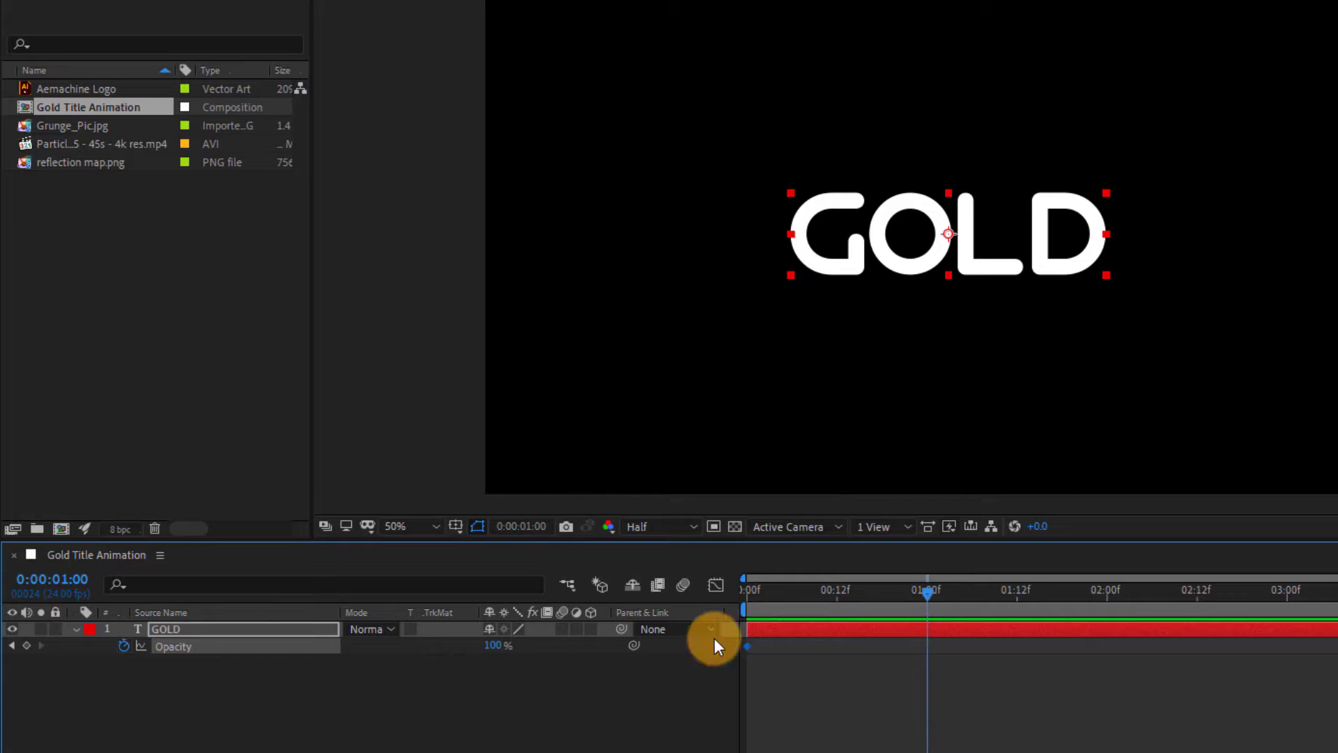
click(27, 645)
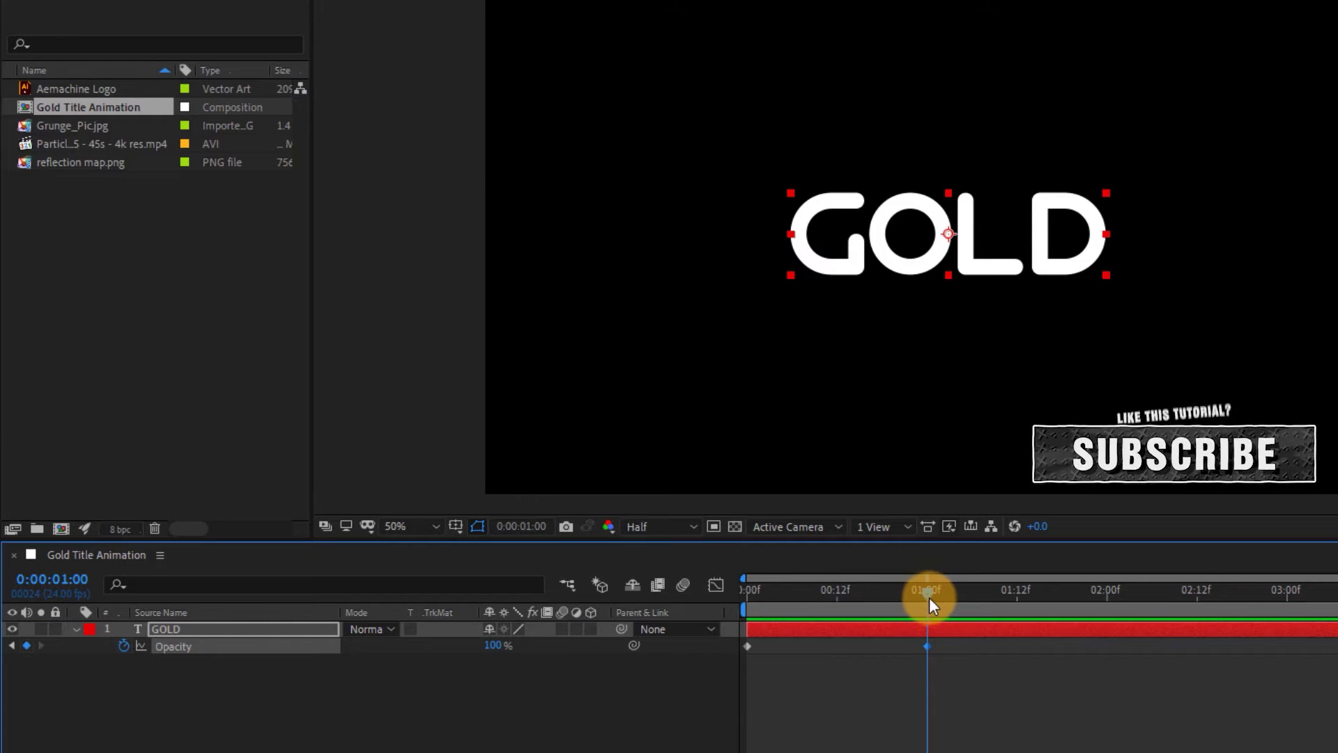
key(Home)
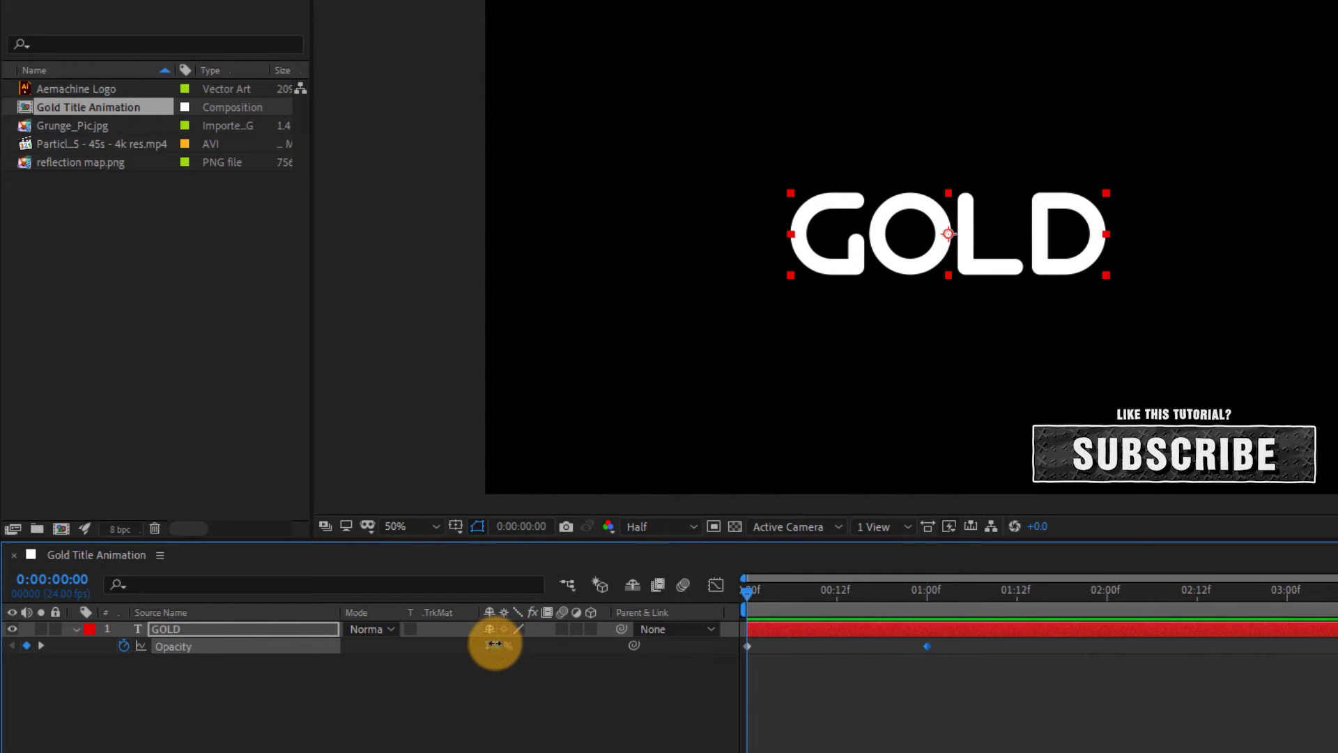
click(792, 637)
drag(759, 594, 1294, 650)
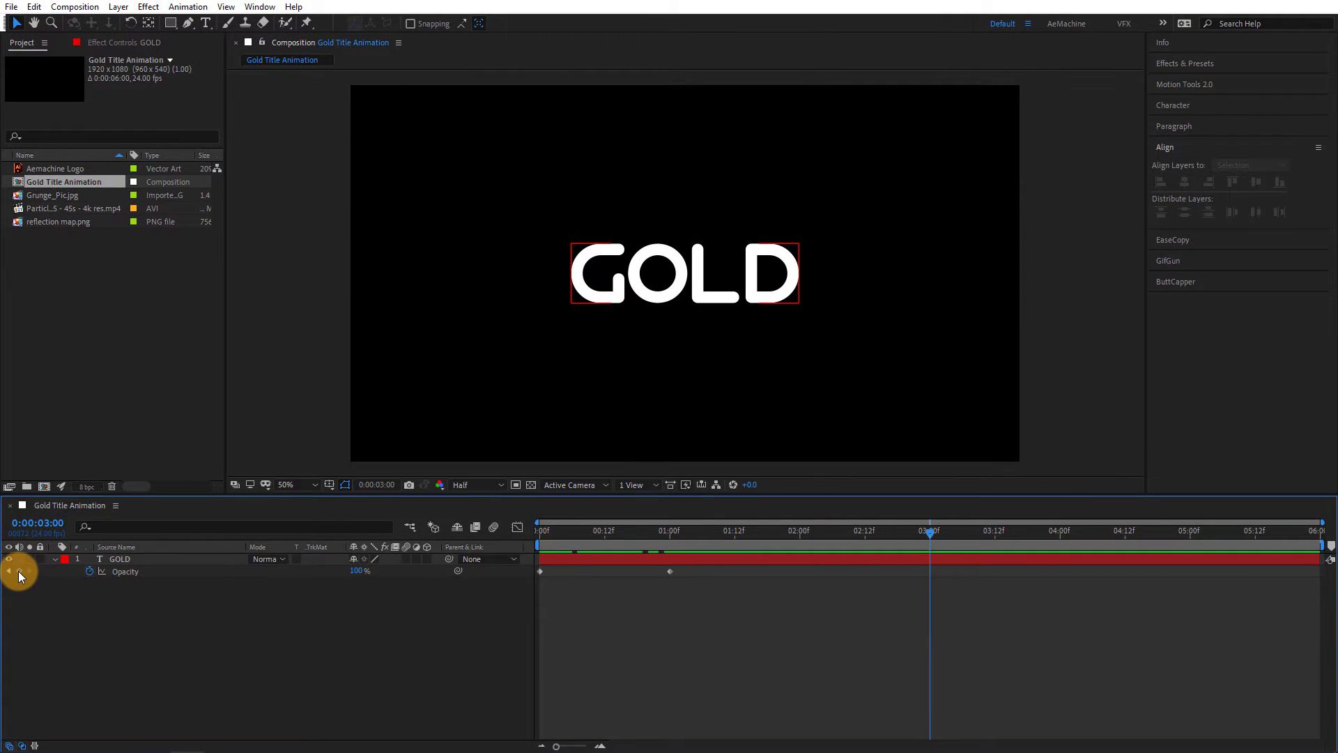
click(19, 570)
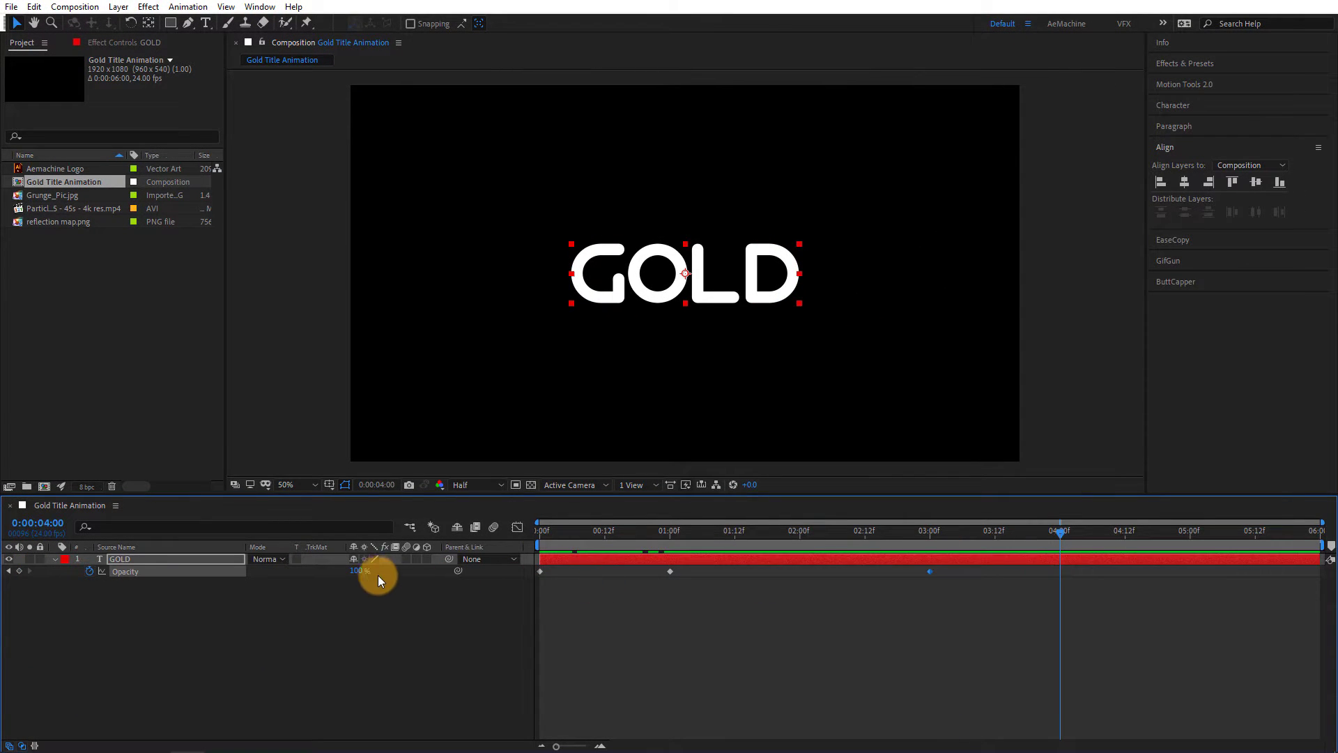
click(386, 603)
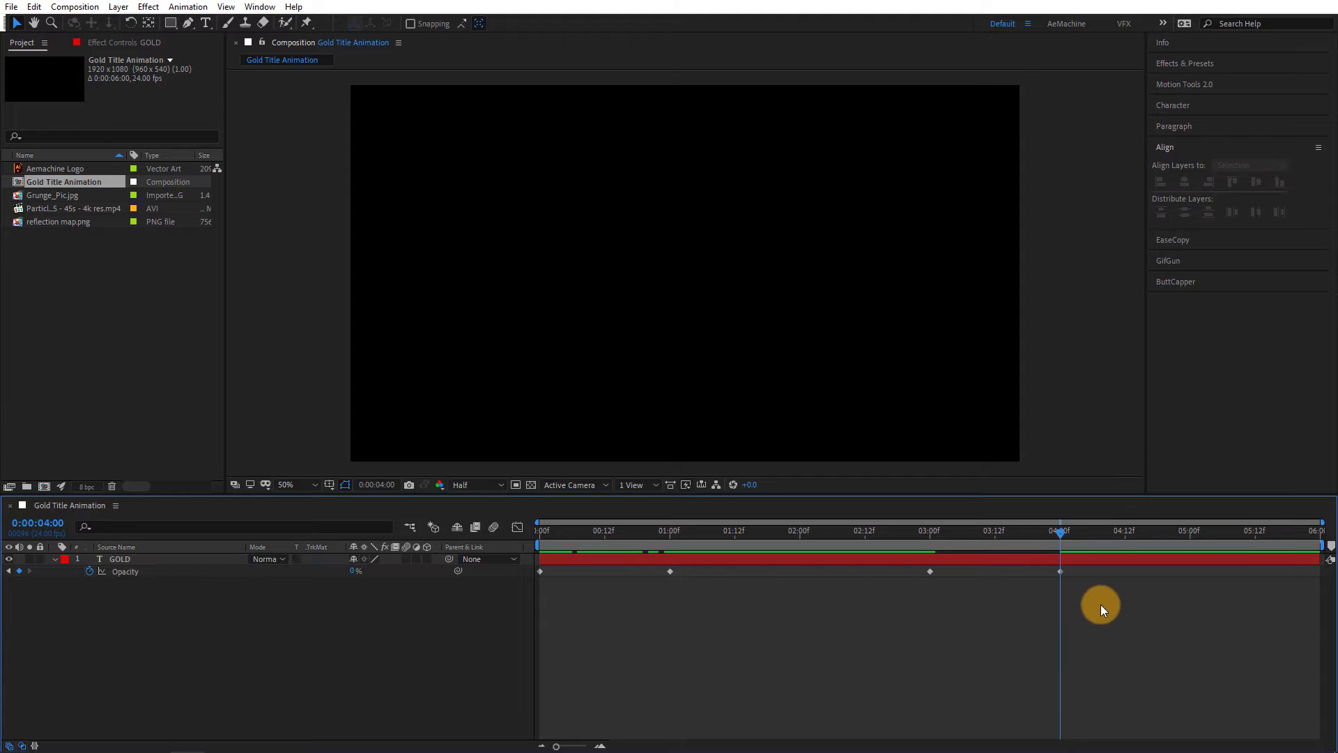
drag(1061, 532, 729, 563)
key(Home)
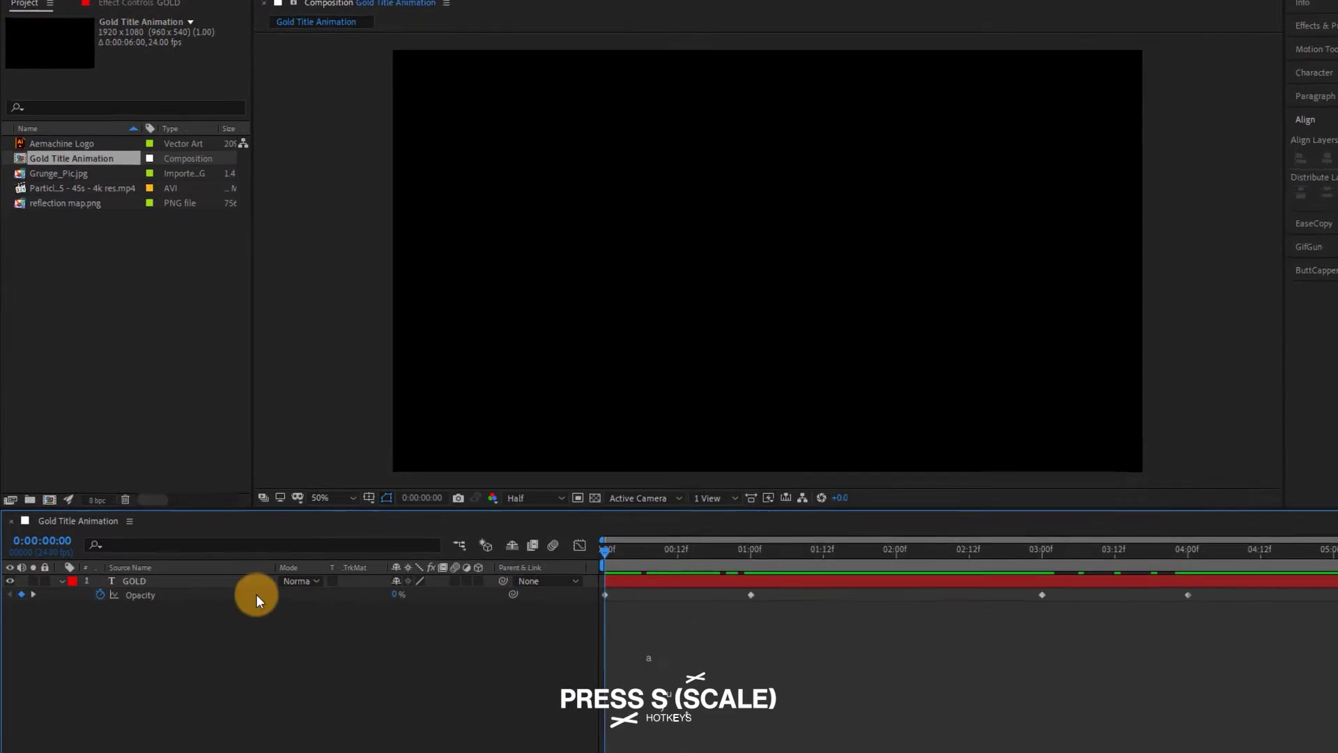
- Keyframe Scale from 70% at 0s to 100% at 4s, then Easy Ease all GOLD keyframes
click(159, 558)
key(s)
click(110, 618)
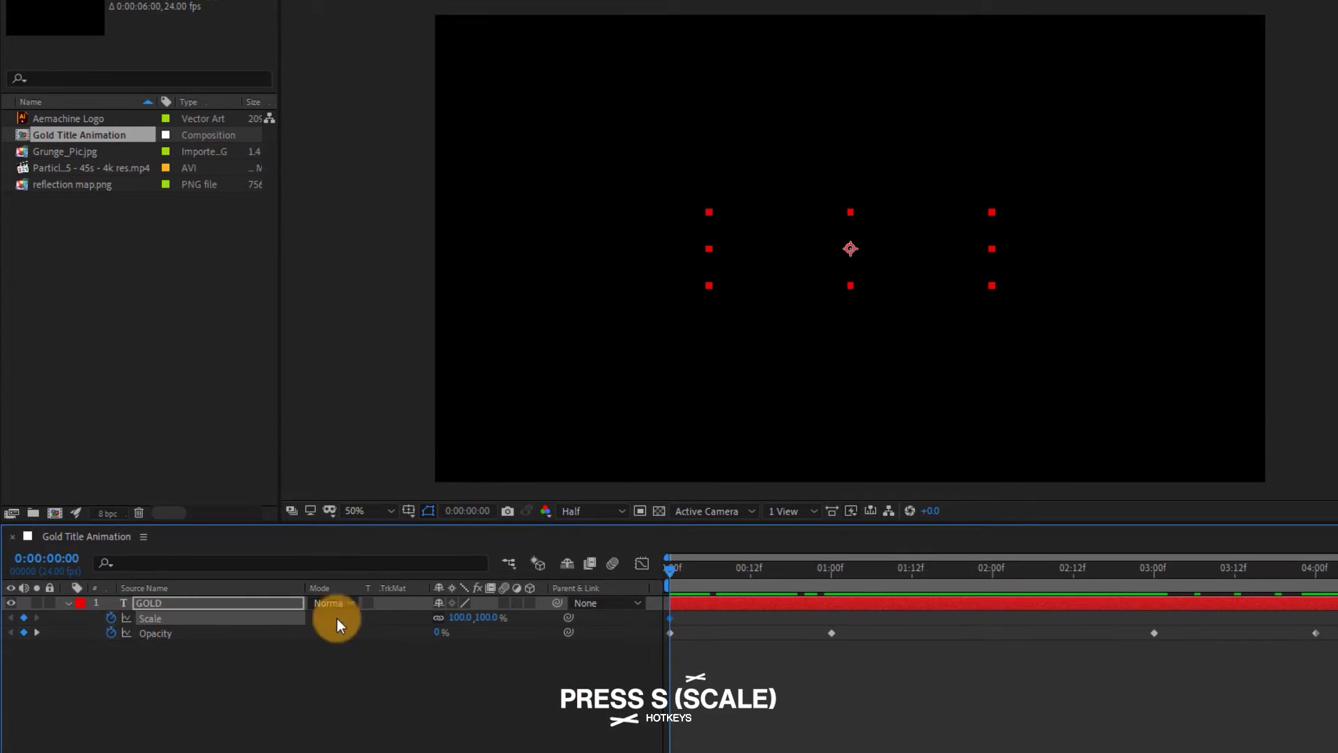
click(466, 616)
text(0)
click(498, 685)
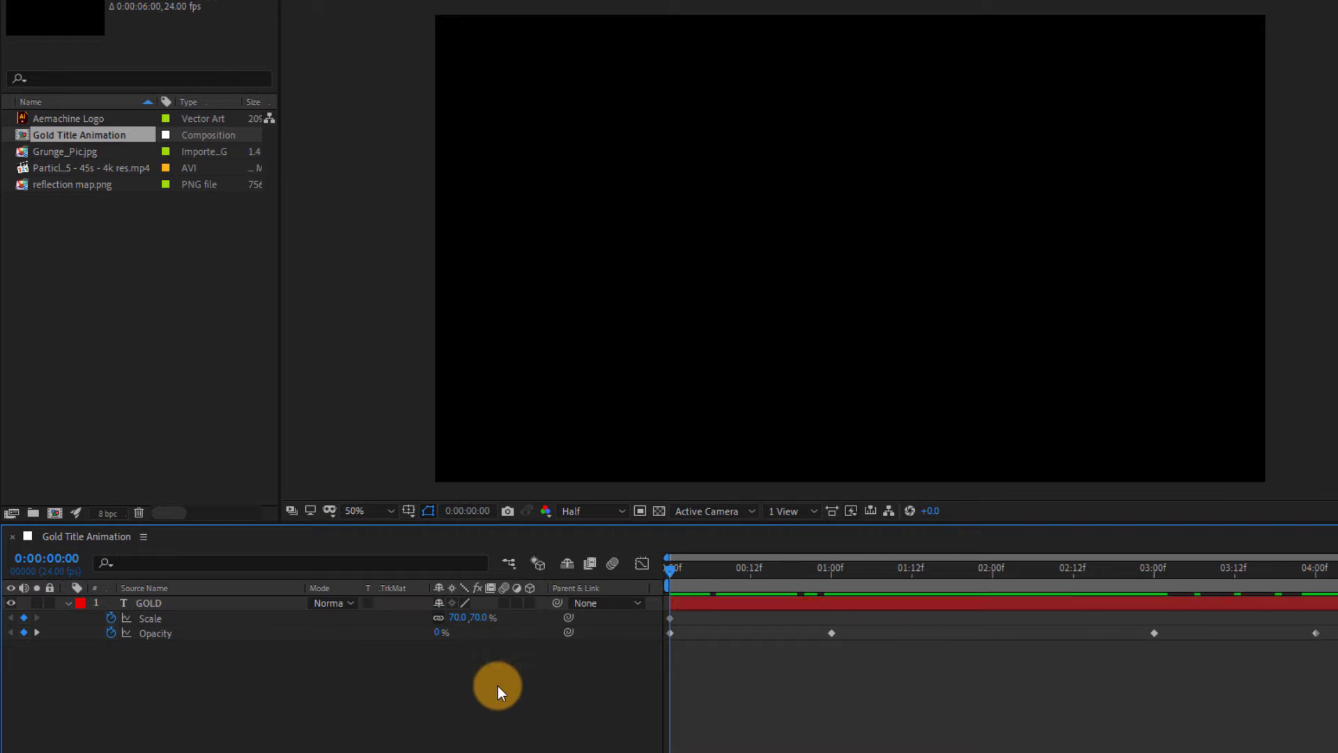
drag(671, 567, 1310, 625)
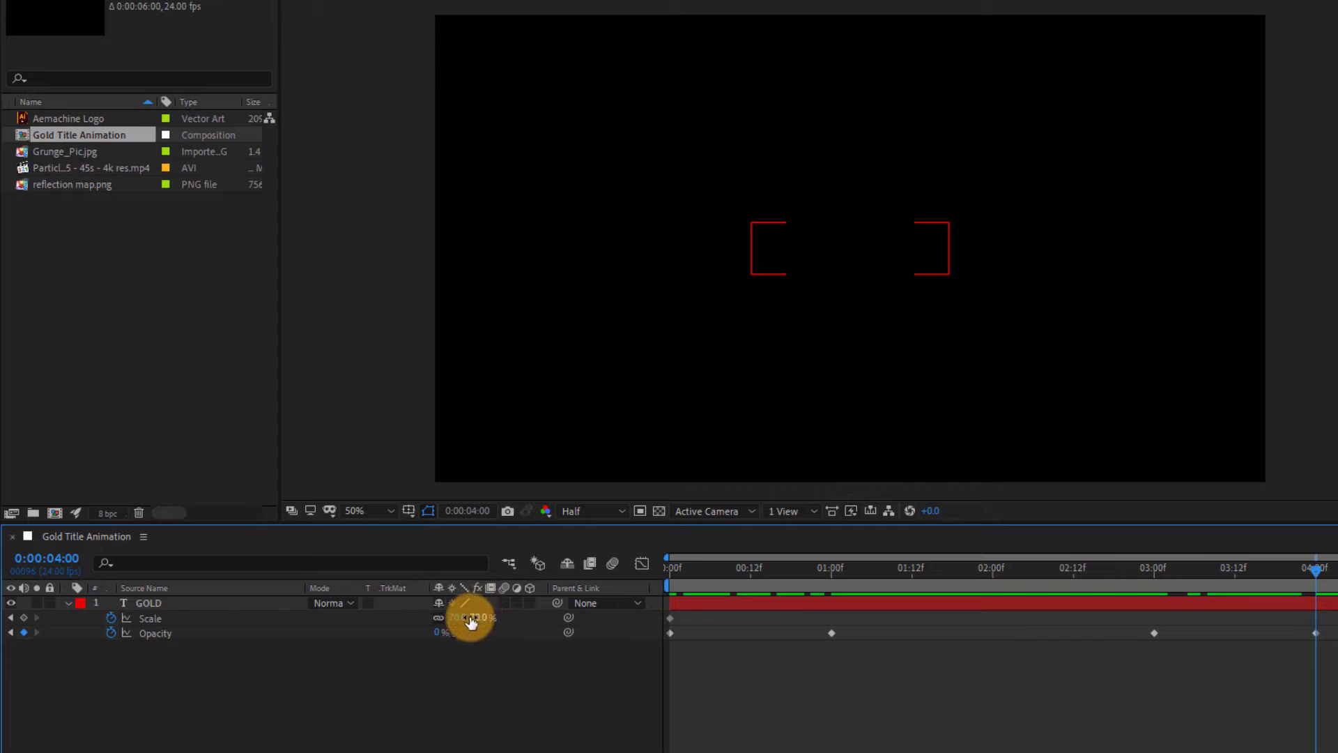
text(00)
click(491, 662)
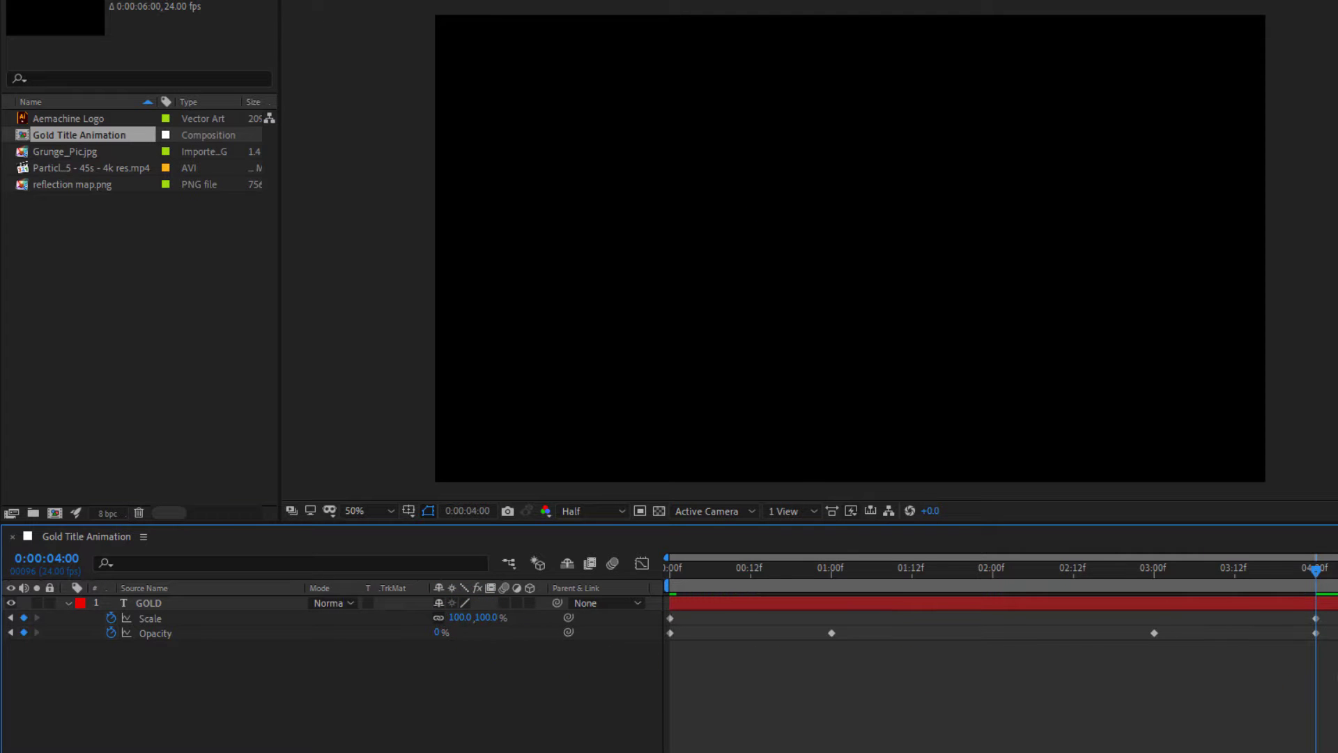
drag(1331, 655, 666, 627)
key(F9)
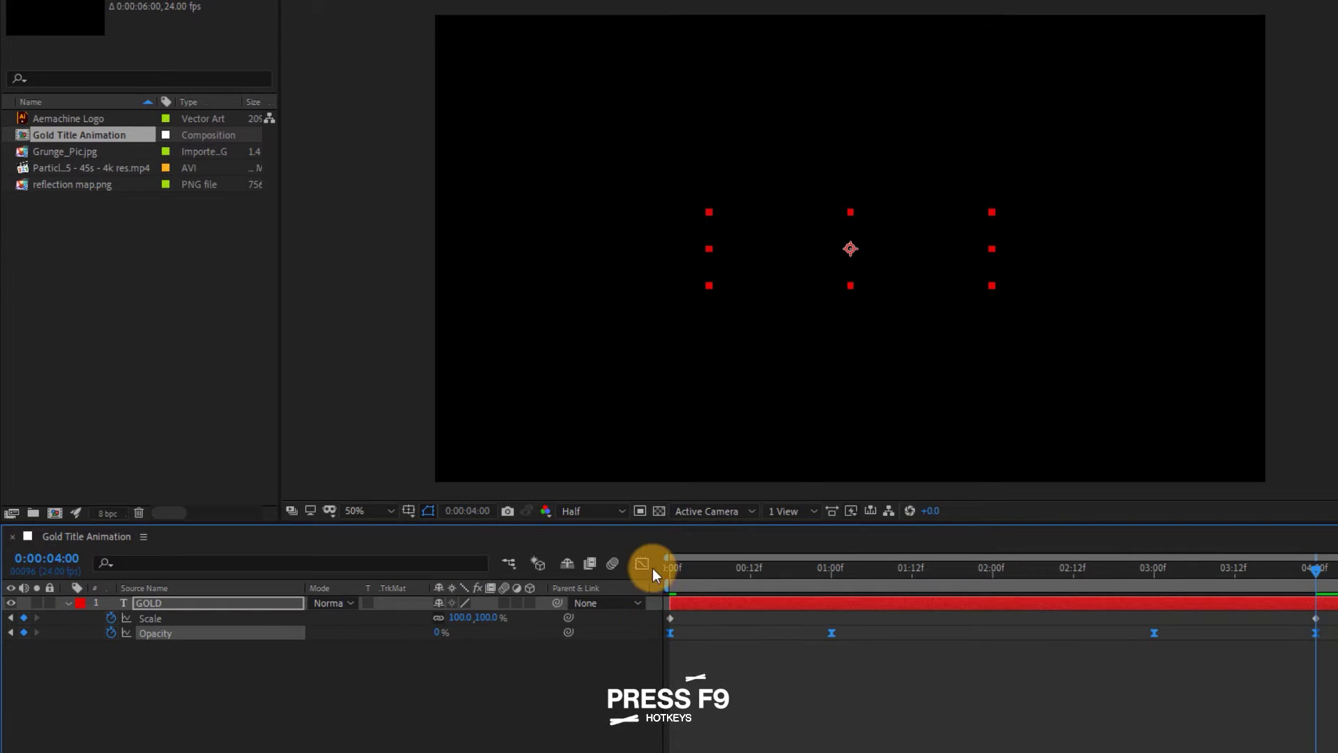
- In the Opacity value graph, stretch the ease handles at the 1s and 3s keyframes, then preview
click(642, 563)
click(772, 731)
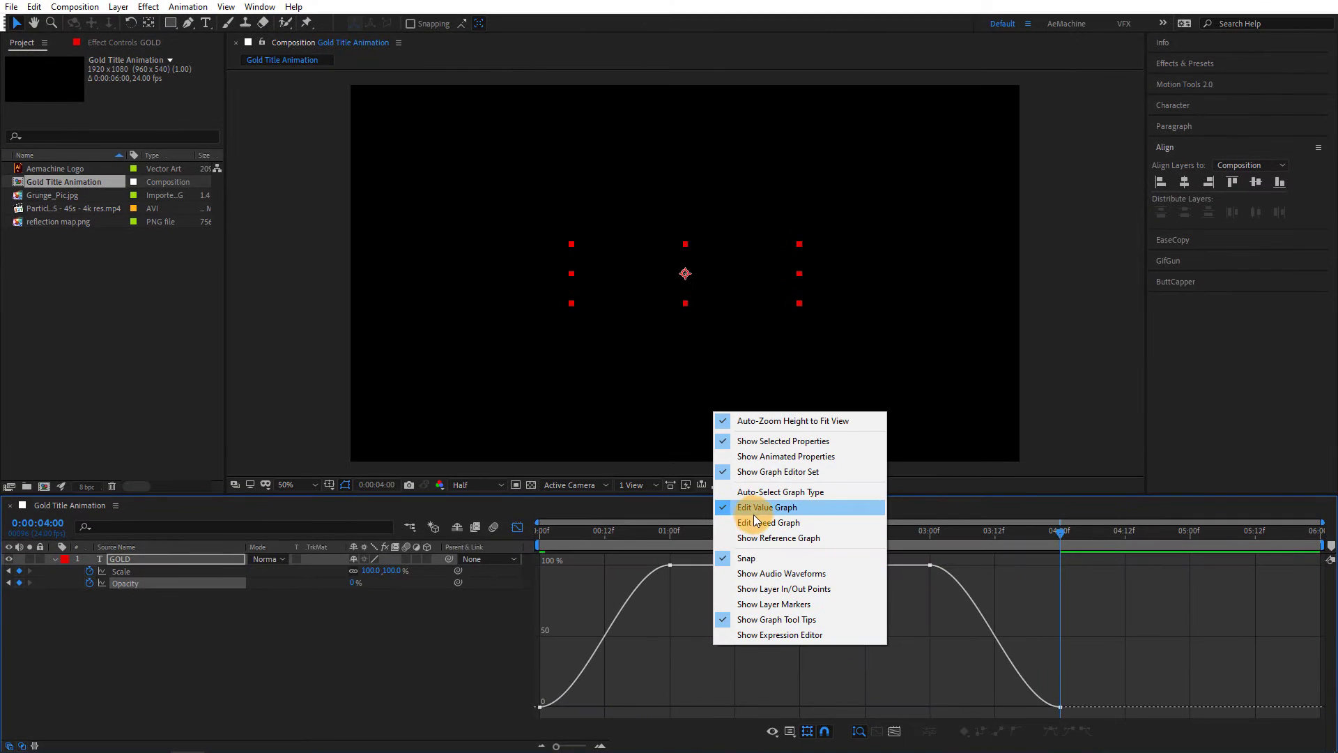
click(765, 514)
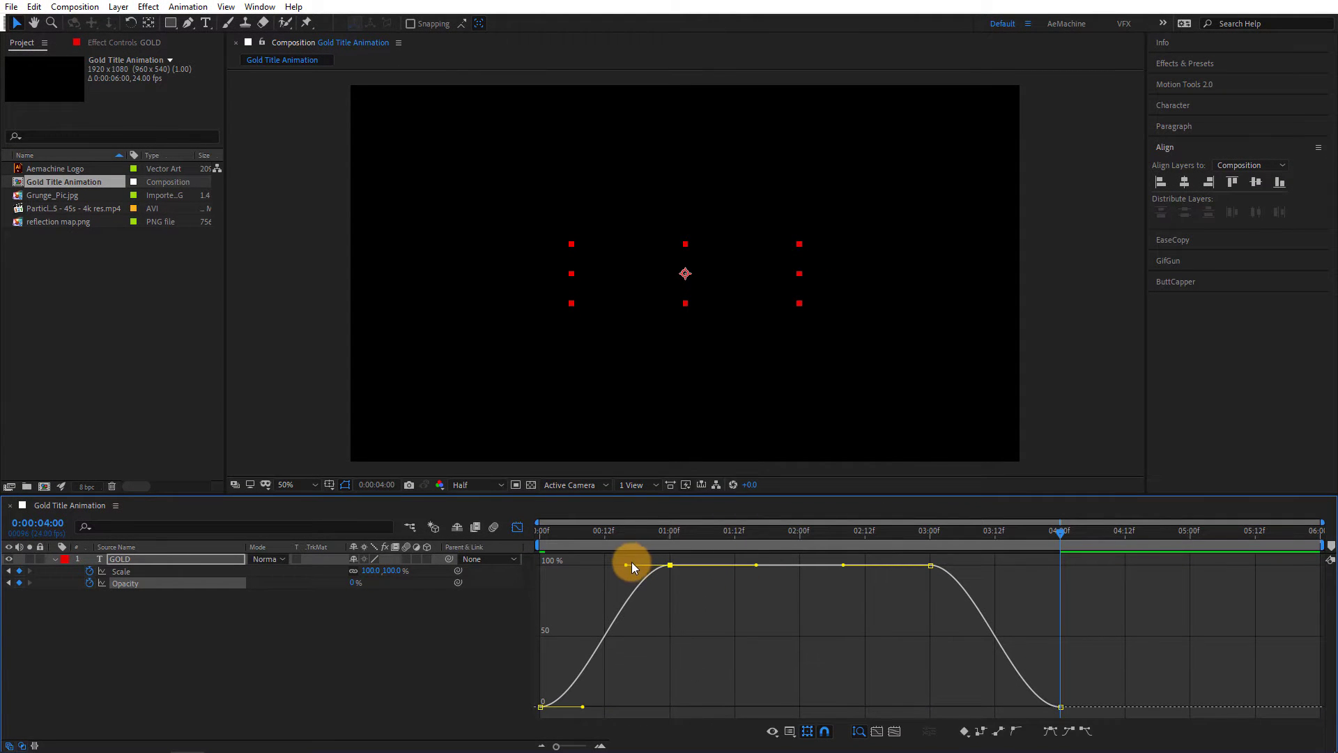
drag(632, 561, 608, 562)
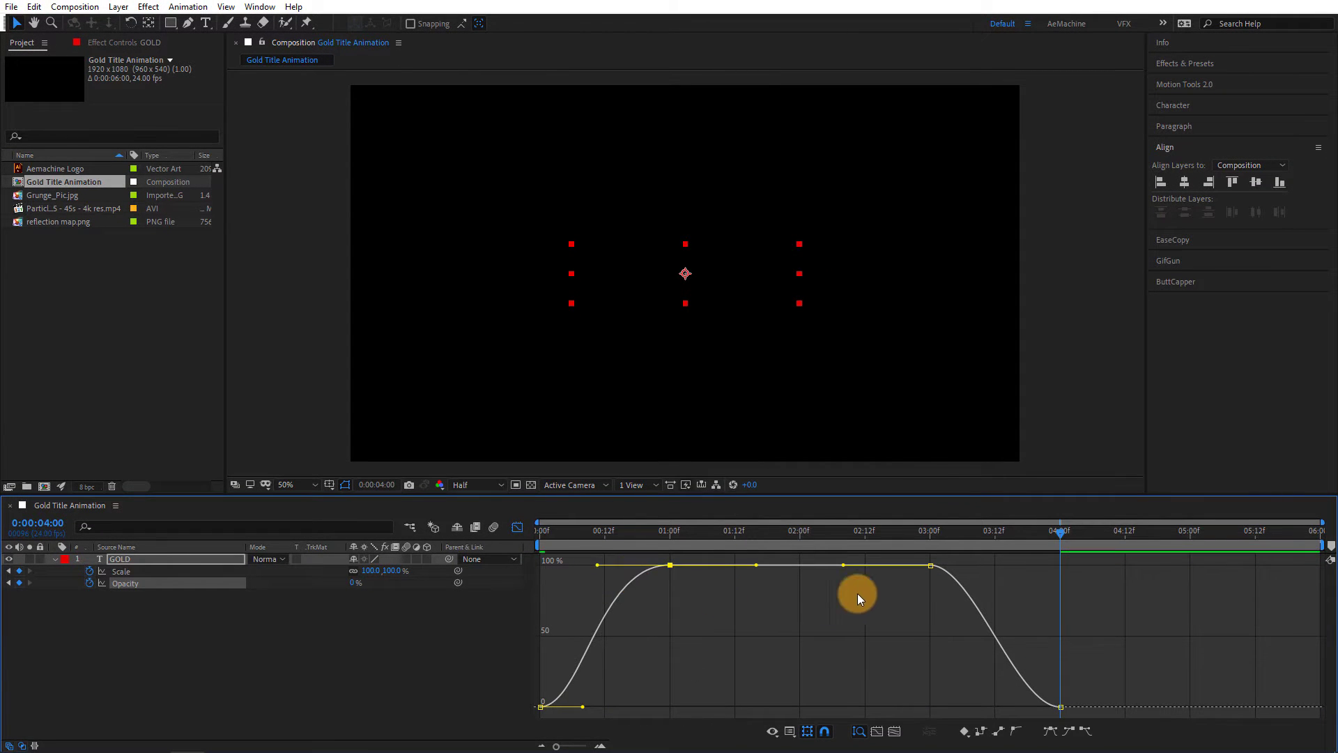
drag(949, 557, 1007, 566)
key(space)
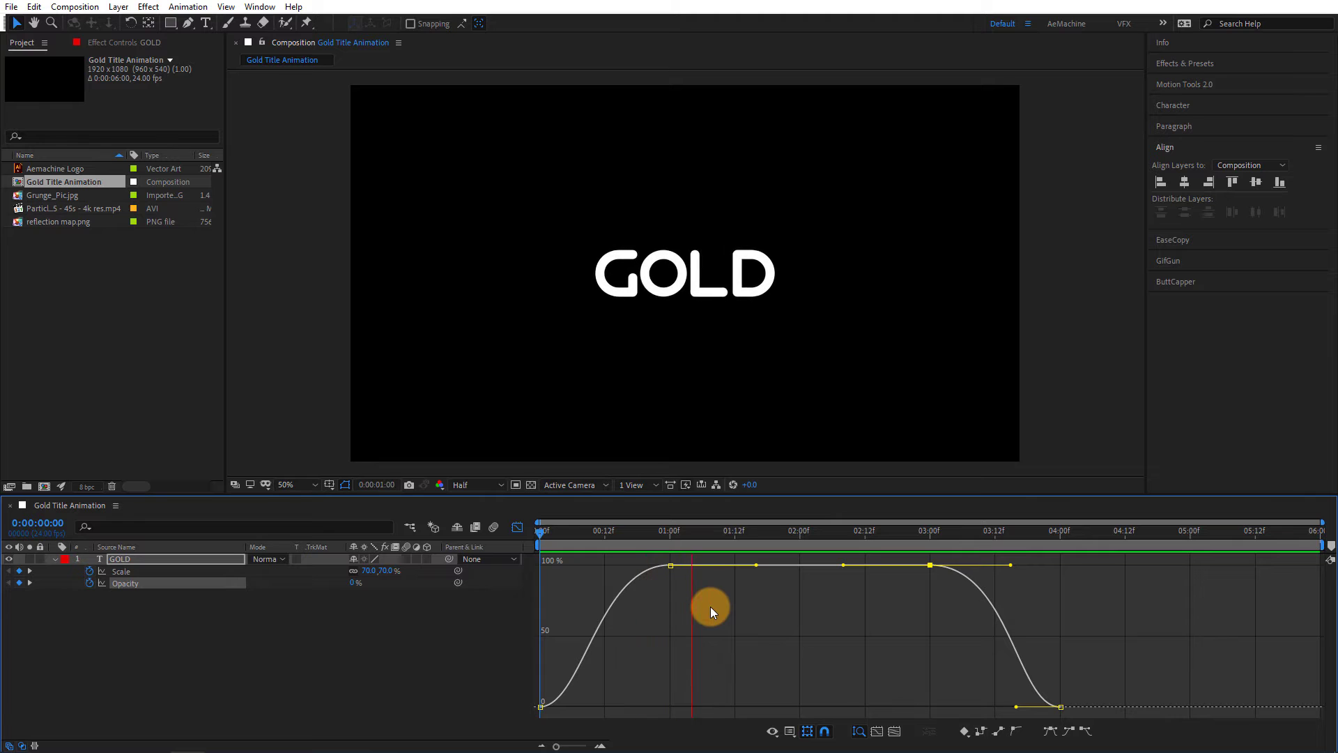
key(space)
click(517, 527)
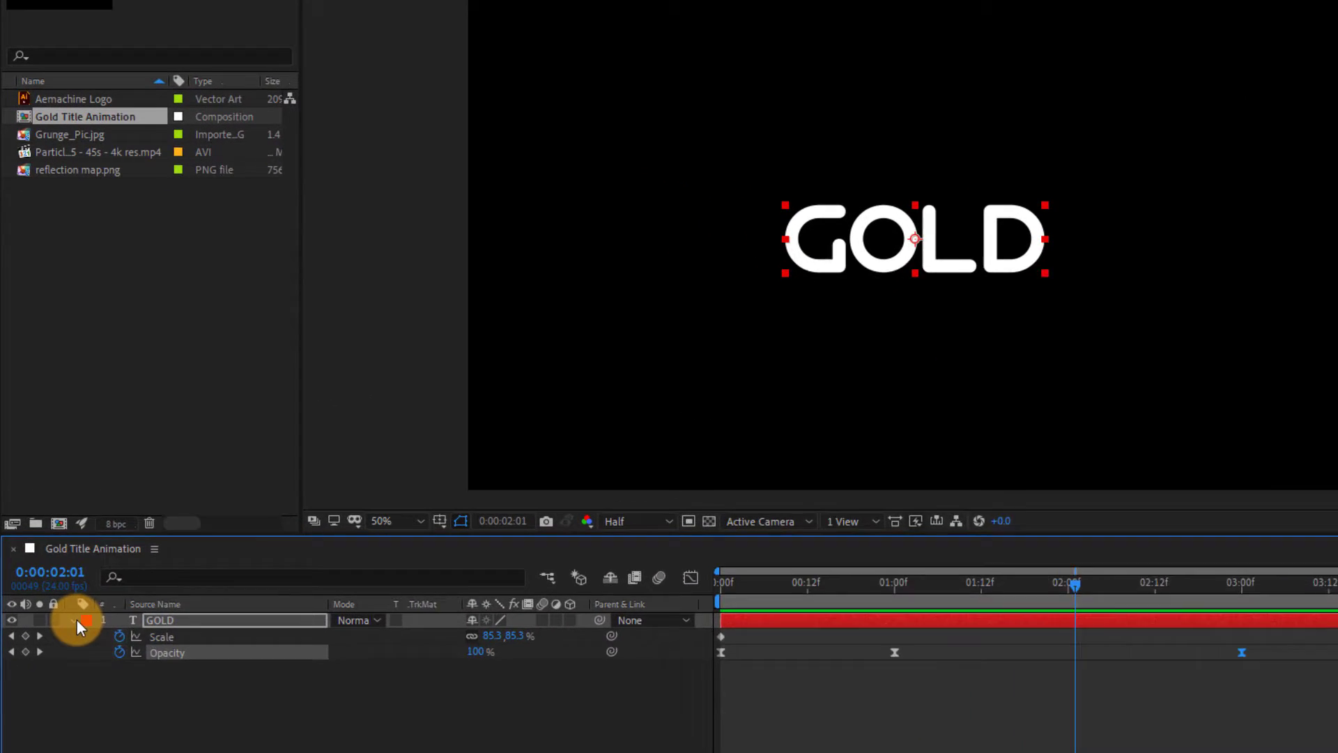
- Pre-compose the GOLD layer into a 'Logo | Text placeholder' composition
click(55, 558)
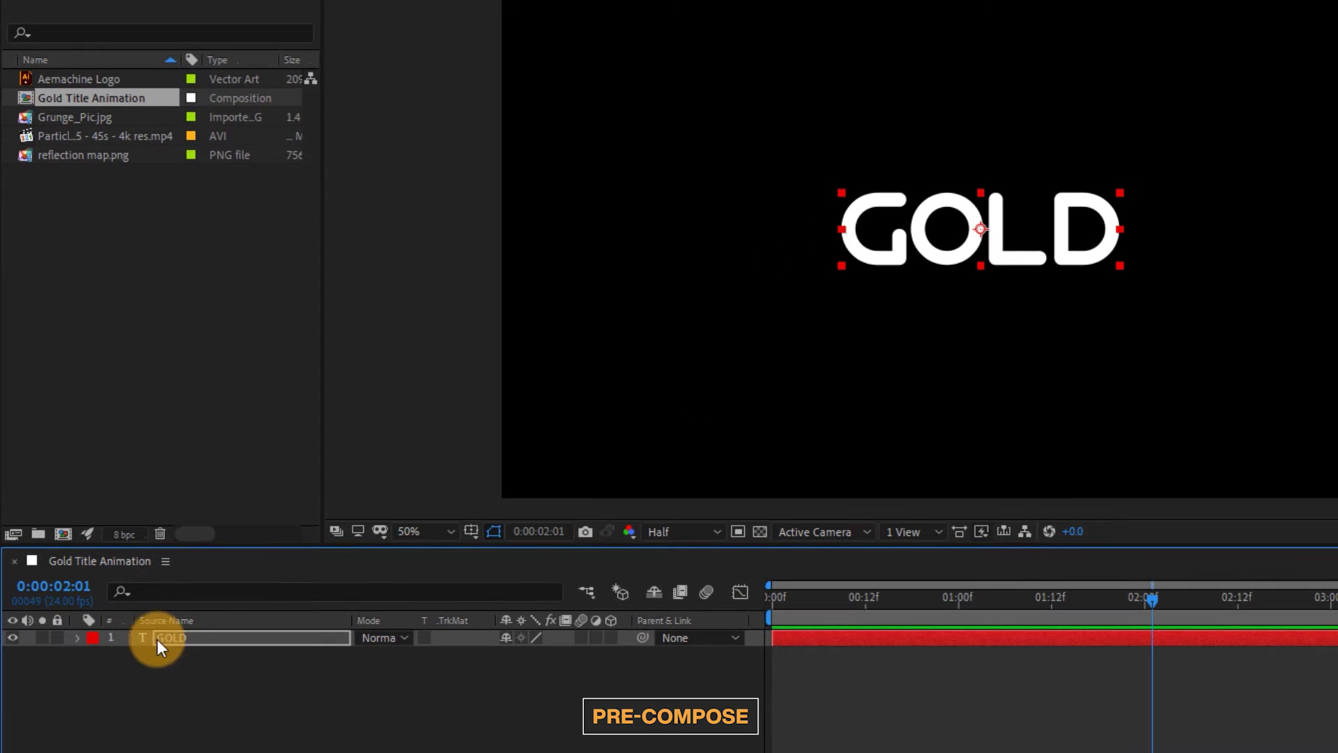
right_click(121, 559)
click(252, 531)
text(Logo | Text placeholder)
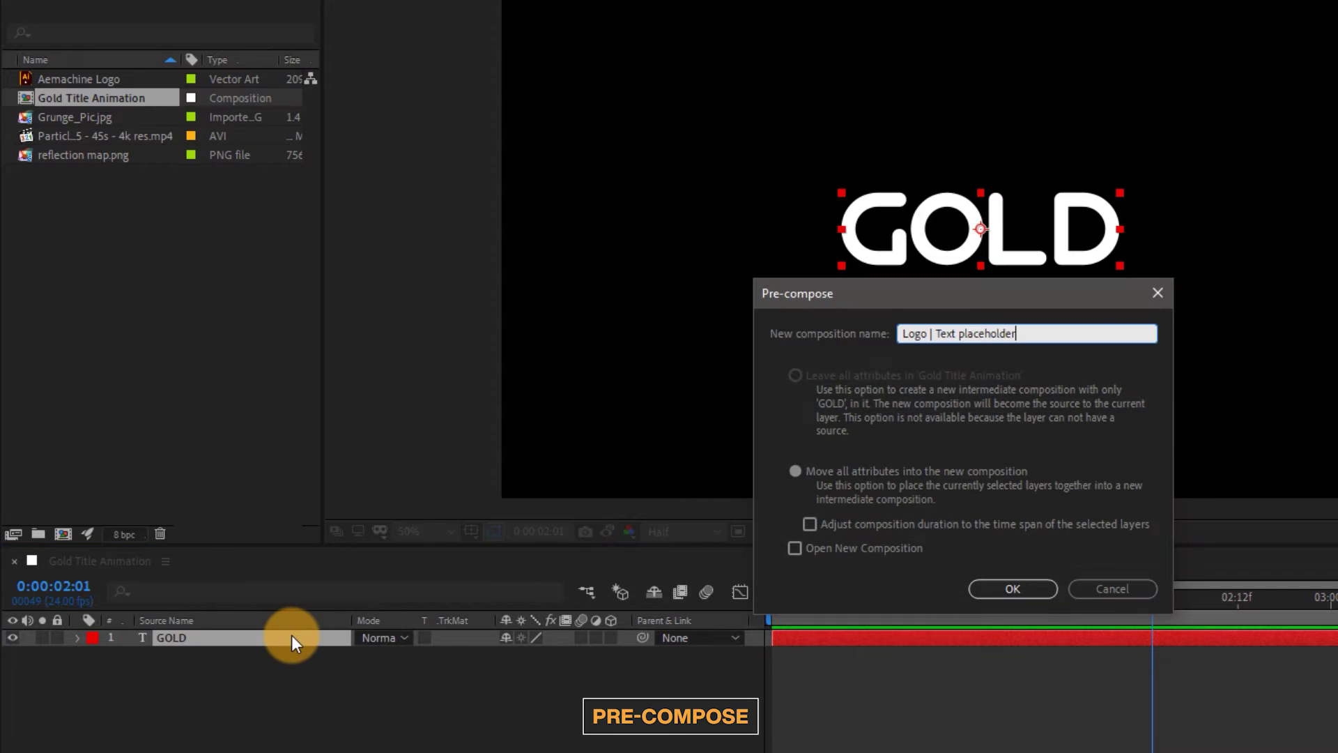
click(988, 579)
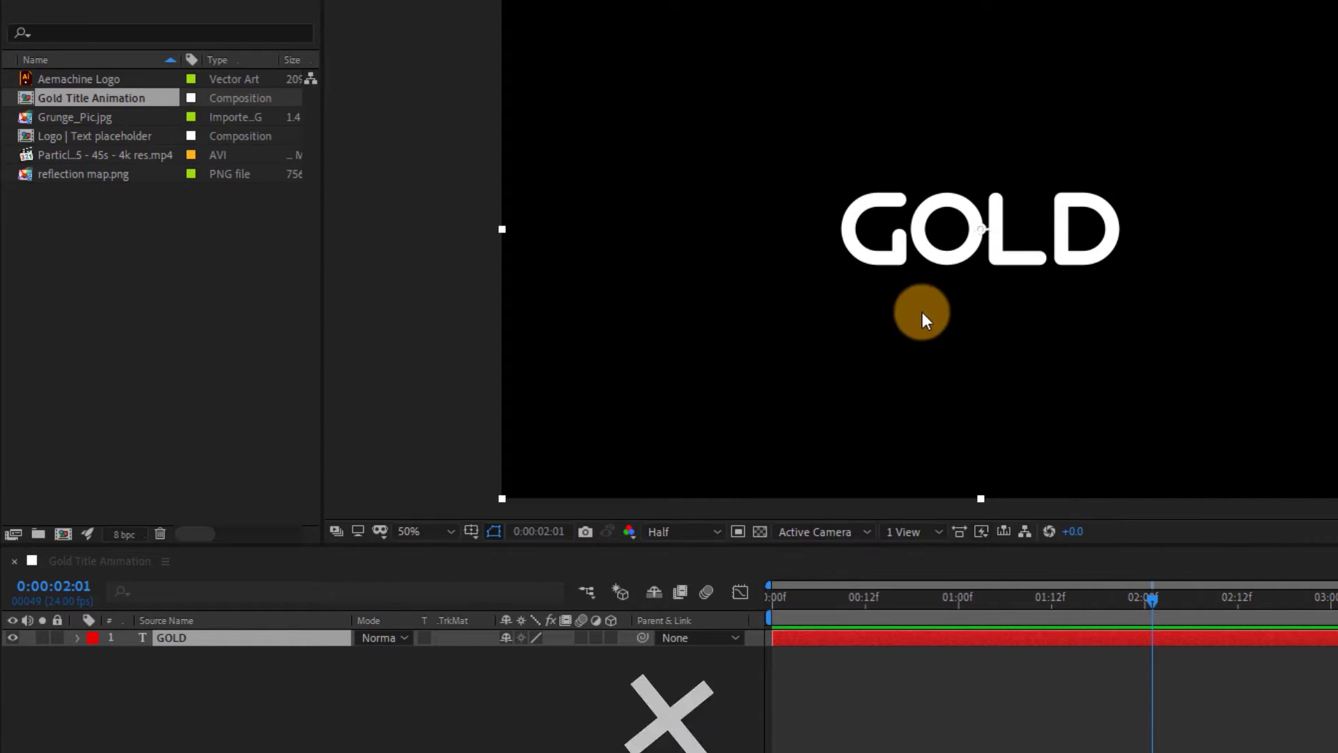
- Add reflection map.png beneath the placeholder and scale it down at 25% viewer zoom
click(210, 678)
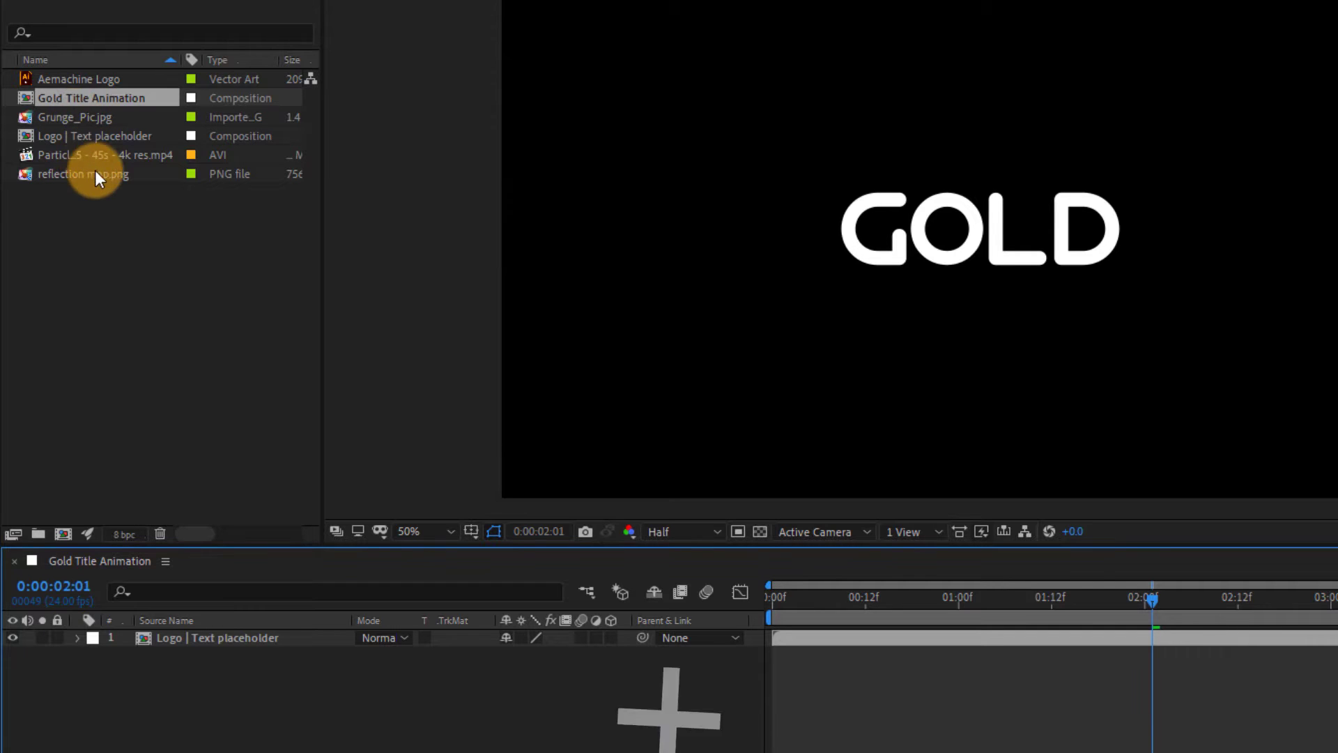
click(73, 173)
drag(166, 680, 174, 683)
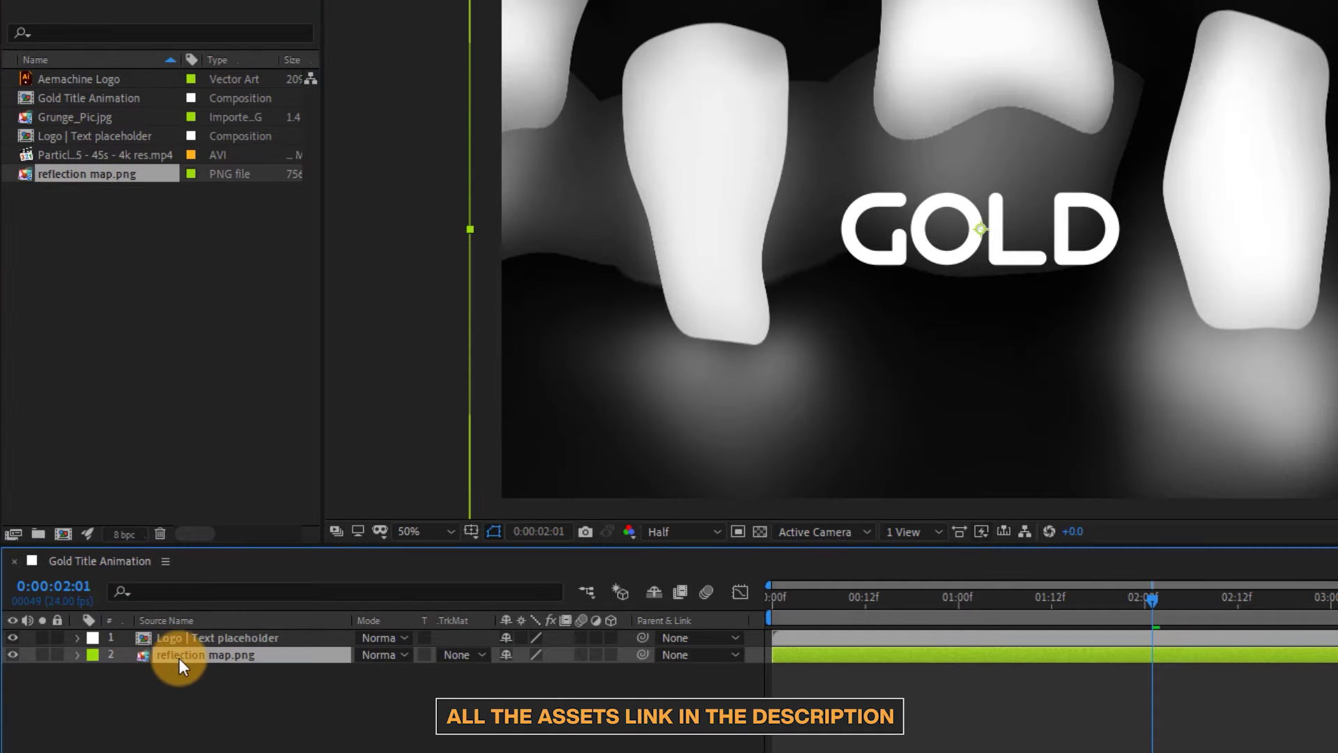
key(comma)
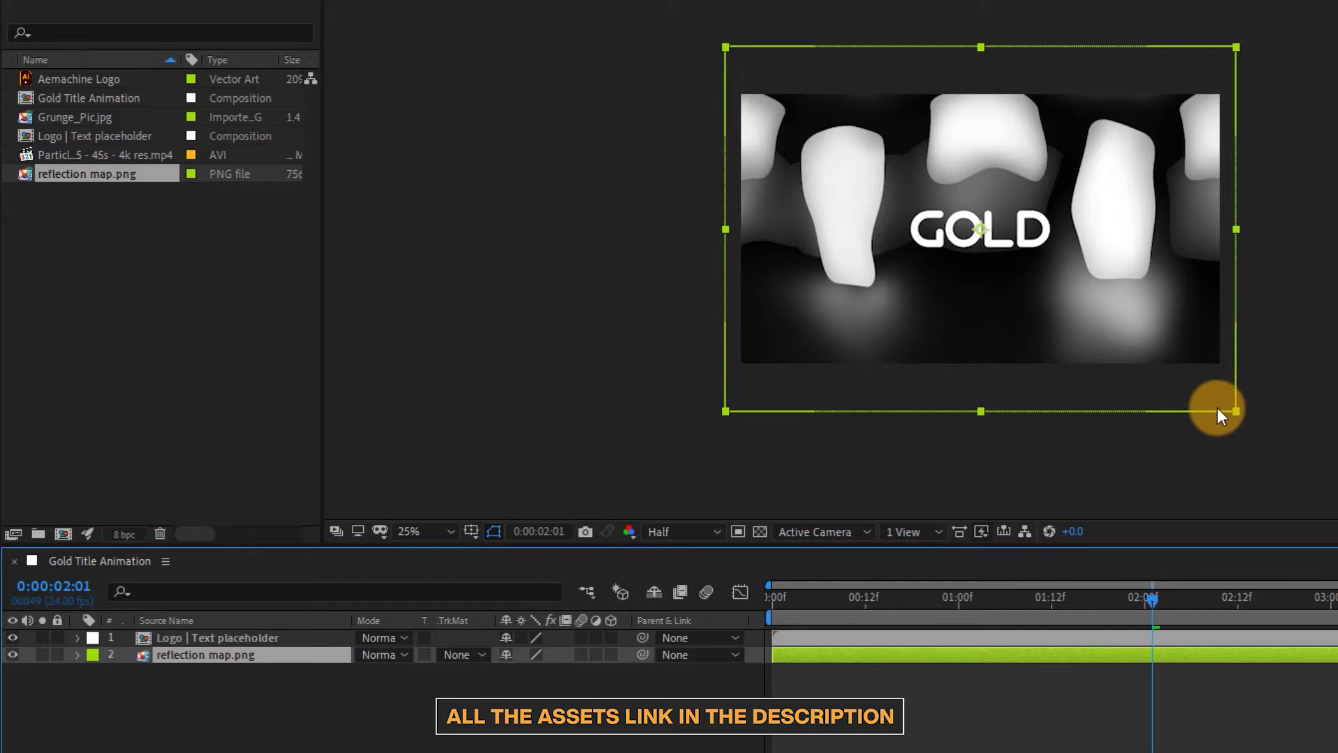
drag(1235, 410, 1193, 374)
click(207, 654)
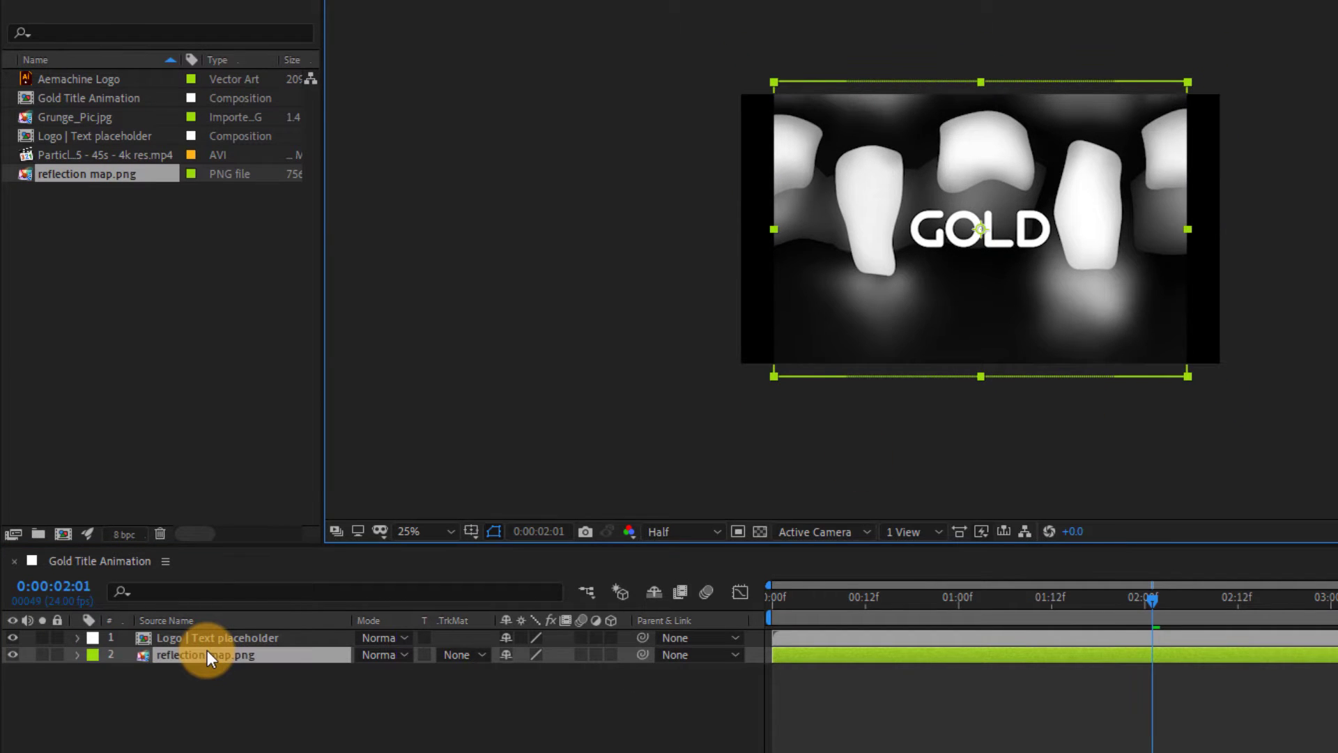
- Apply Motion Tile to the reflection map and keyframe Tile Center sliding right over time
key(ctrl+space)
text(moti)
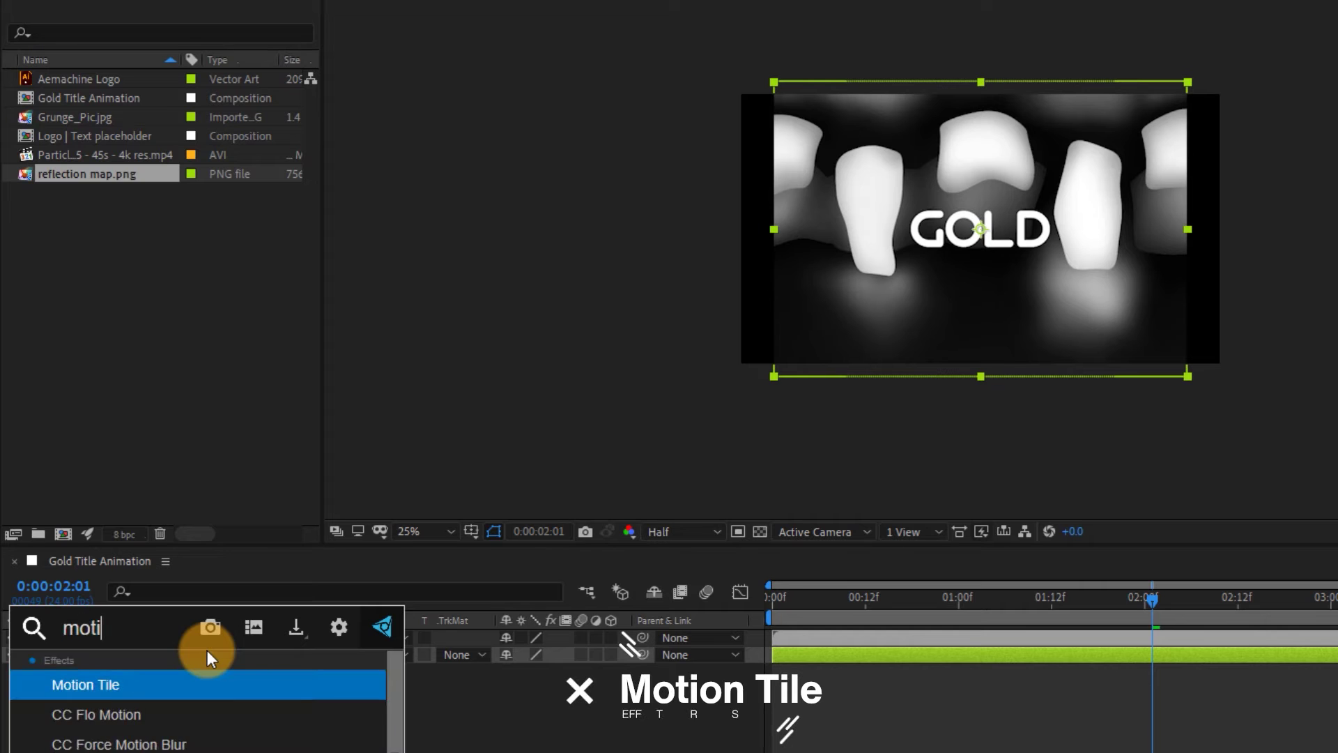
key(Return)
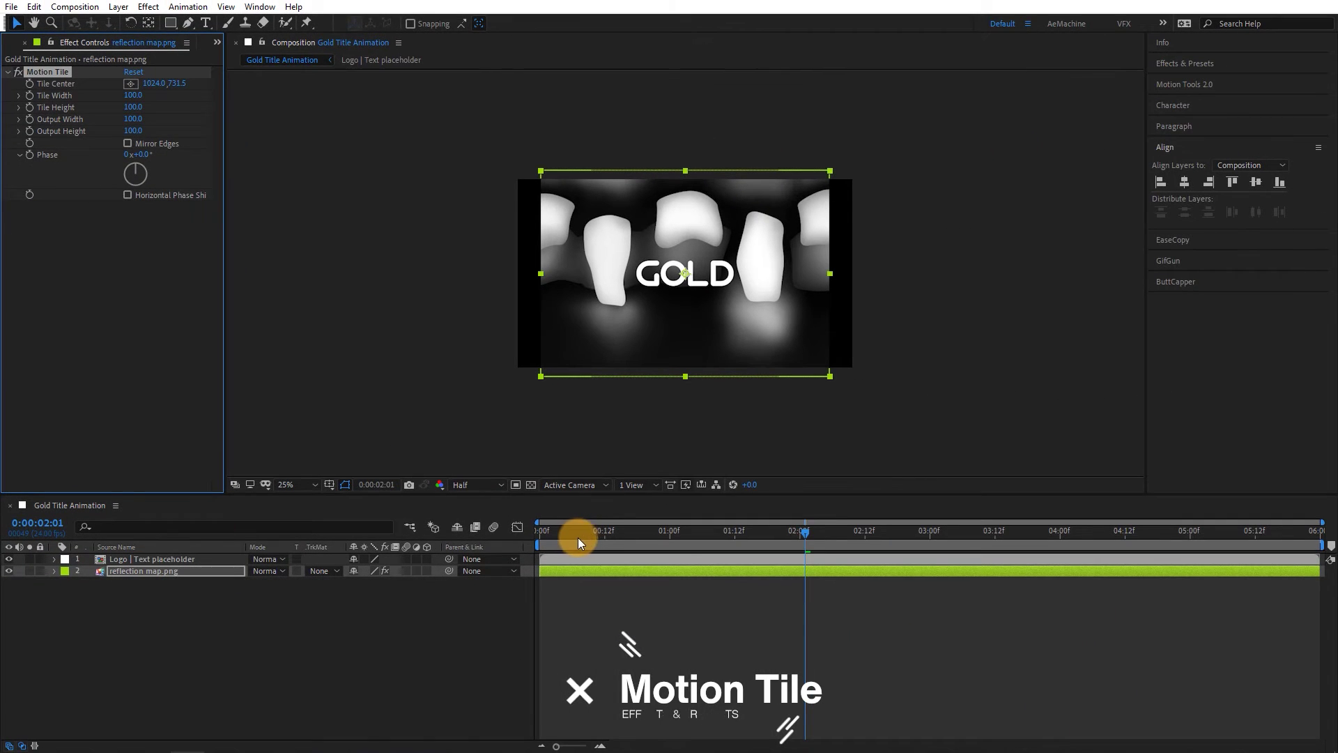
drag(578, 537, 541, 538)
click(29, 82)
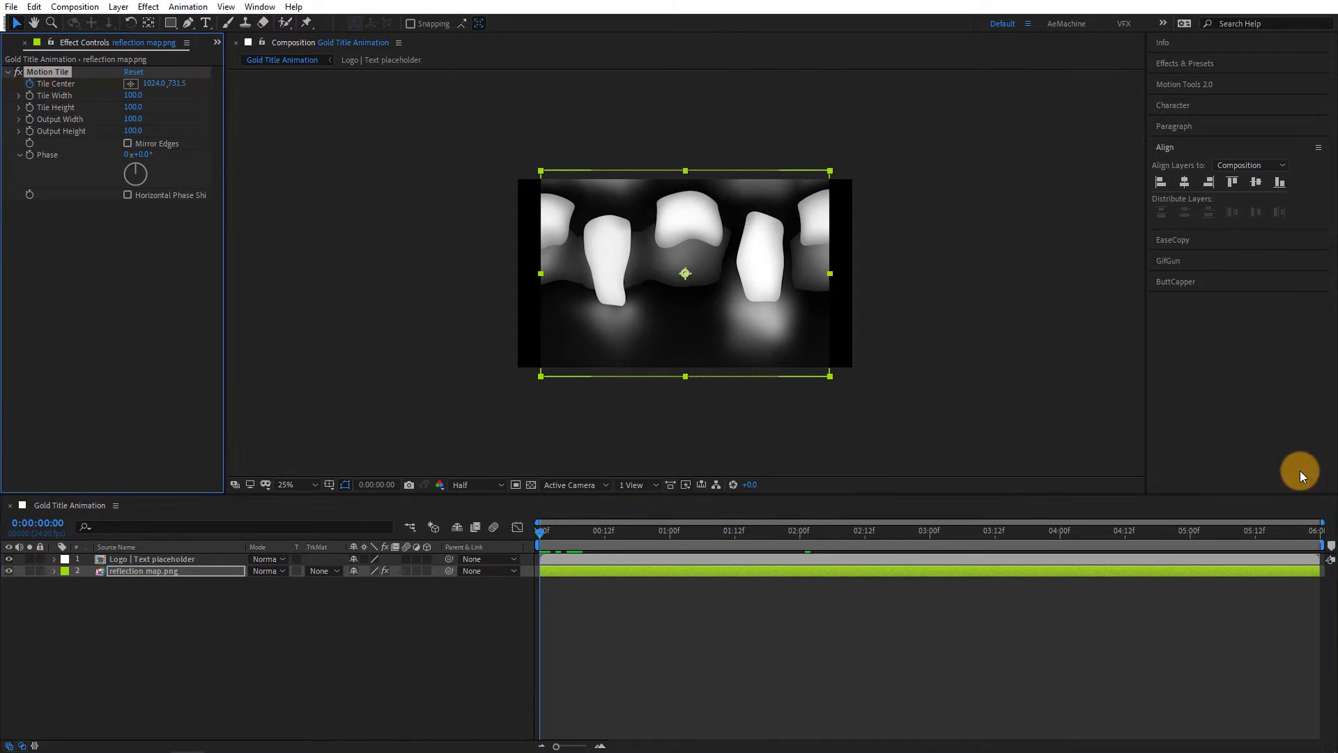
drag(1228, 532, 1315, 533)
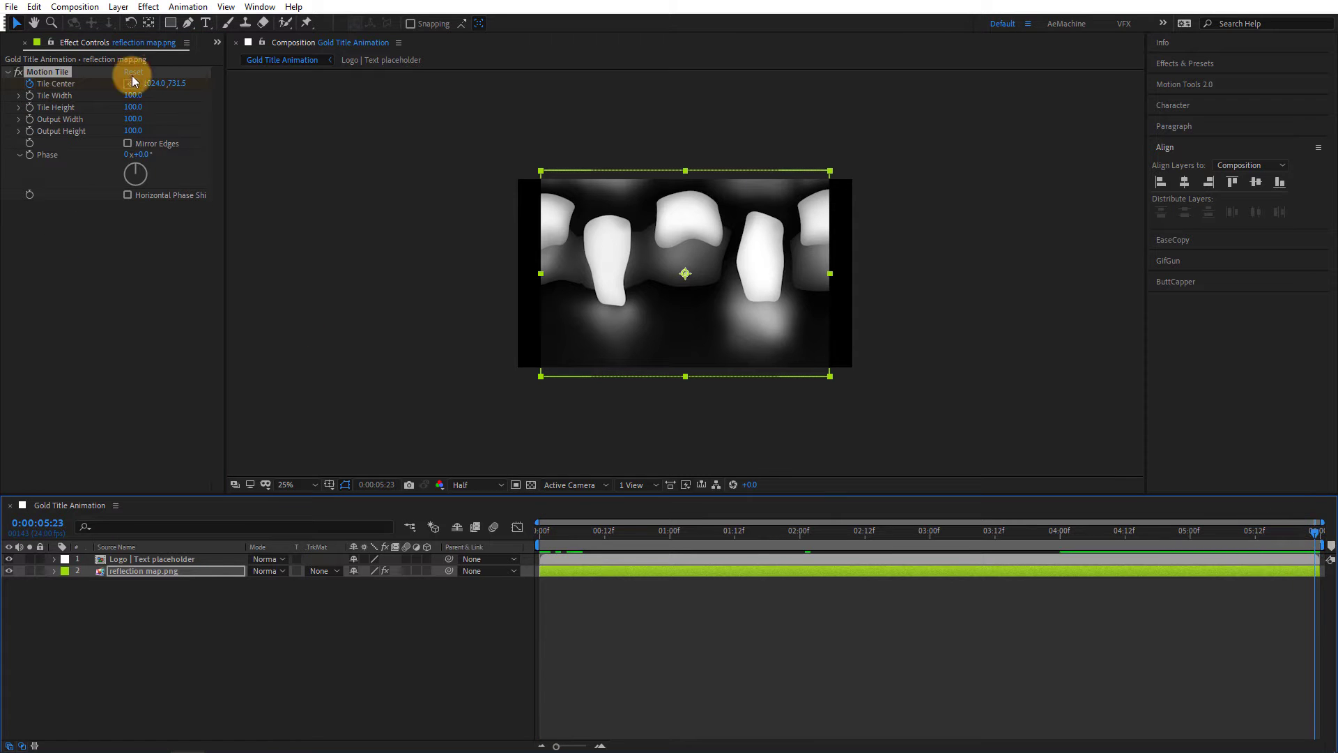
drag(153, 87, 806, 228)
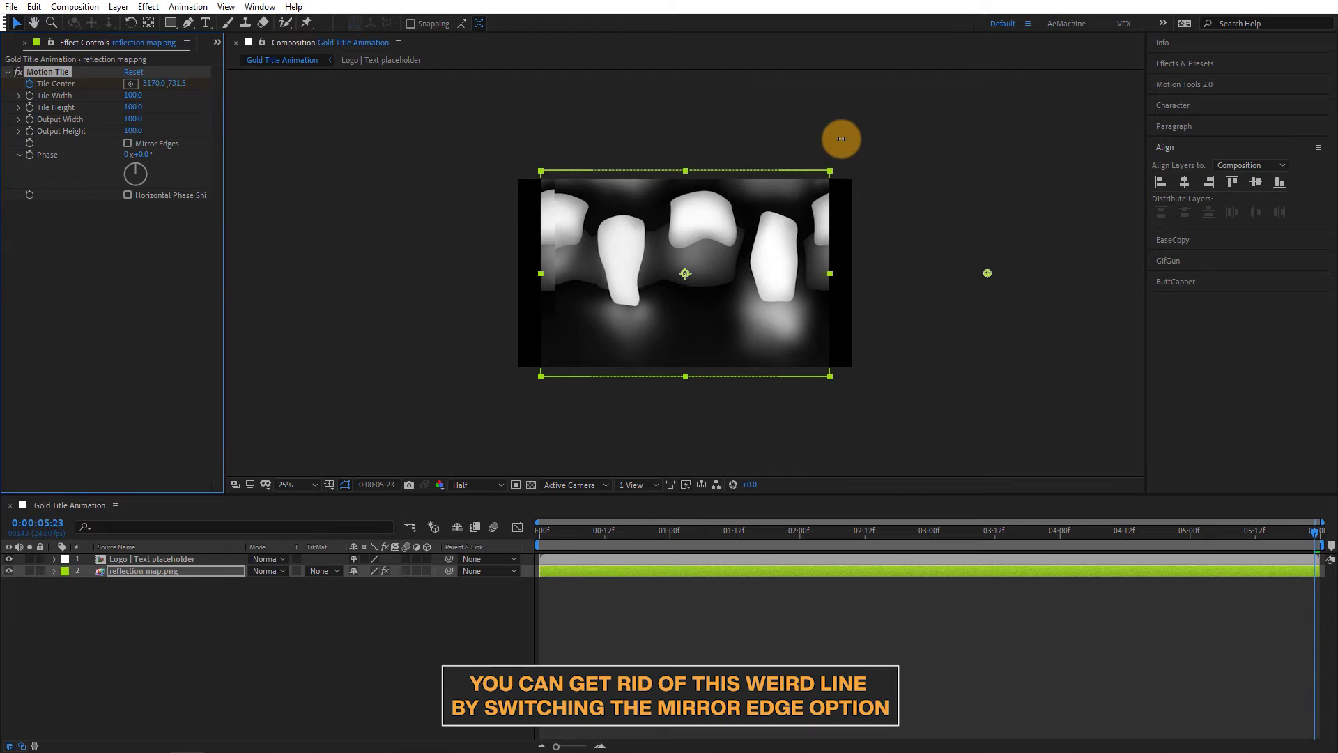
- Enable Mirror Edges, preview the sliding tiles, then start pre-composing the reflection map
key(period)
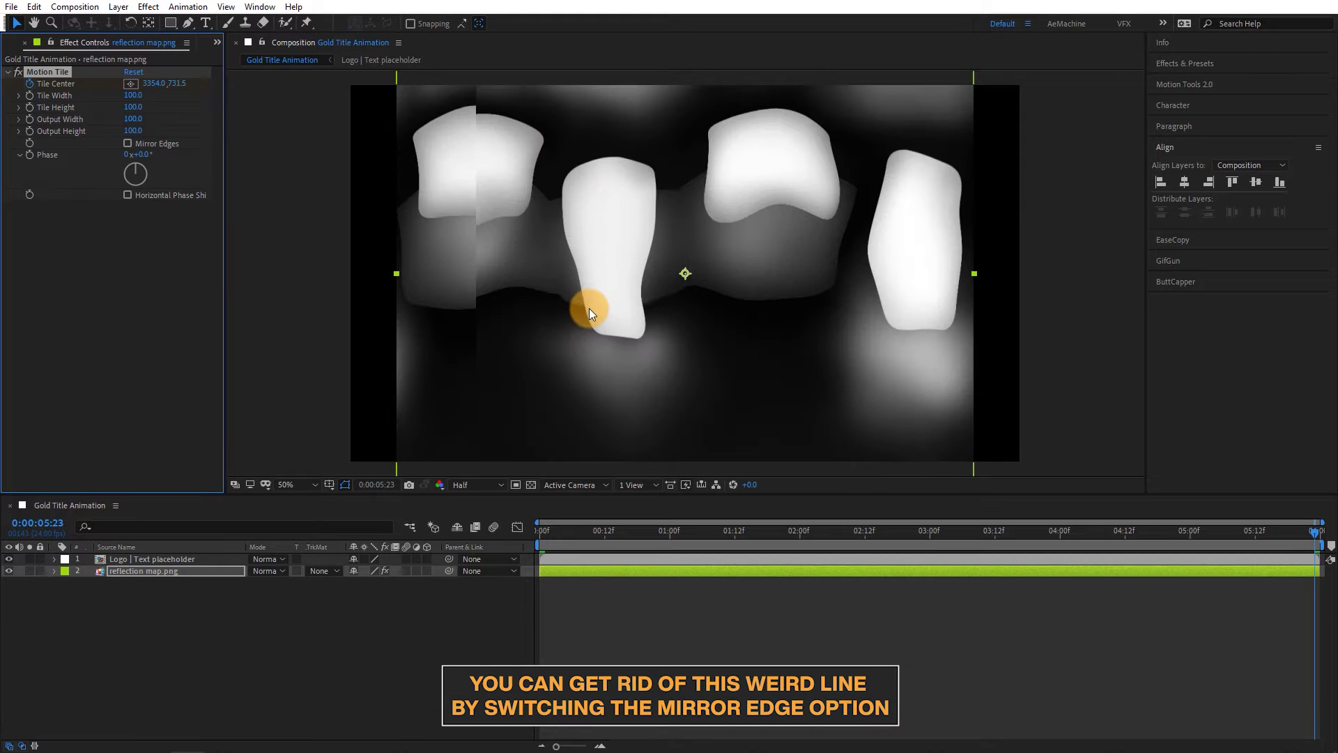
click(173, 143)
click(550, 532)
key(Home)
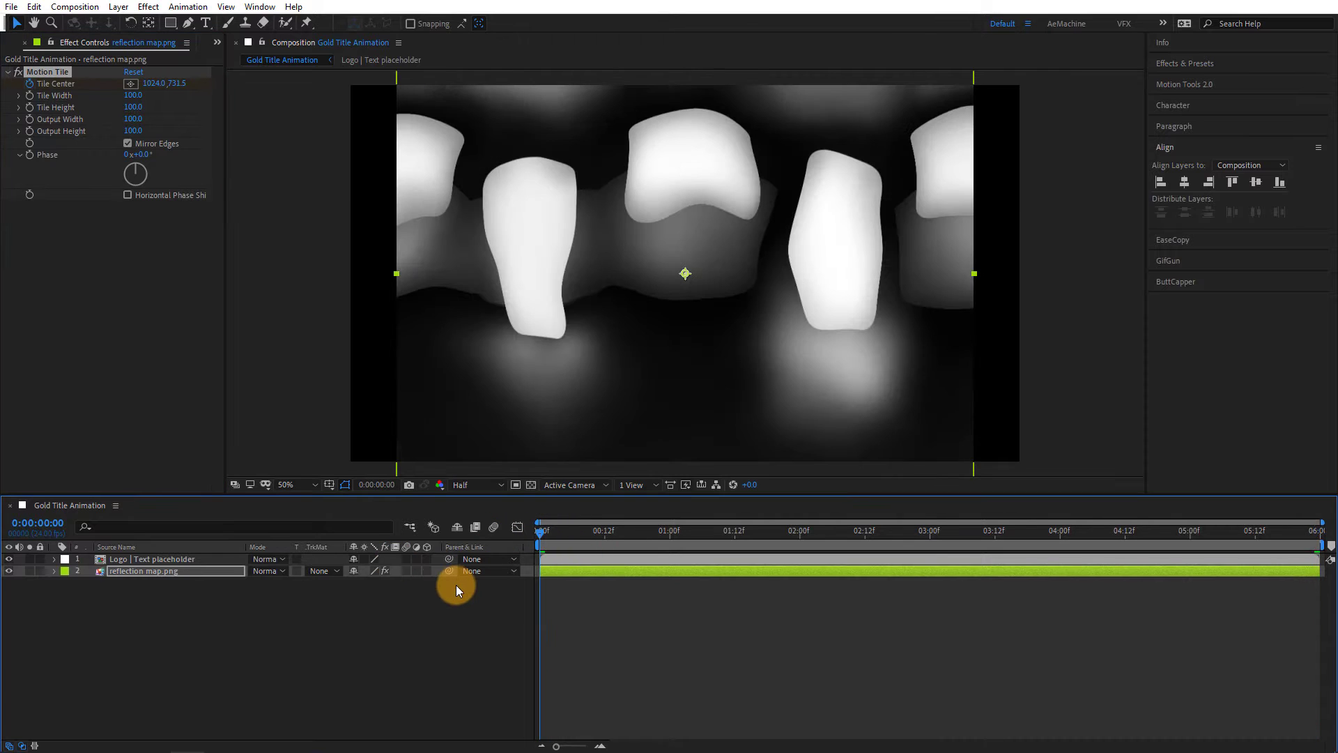
key(space)
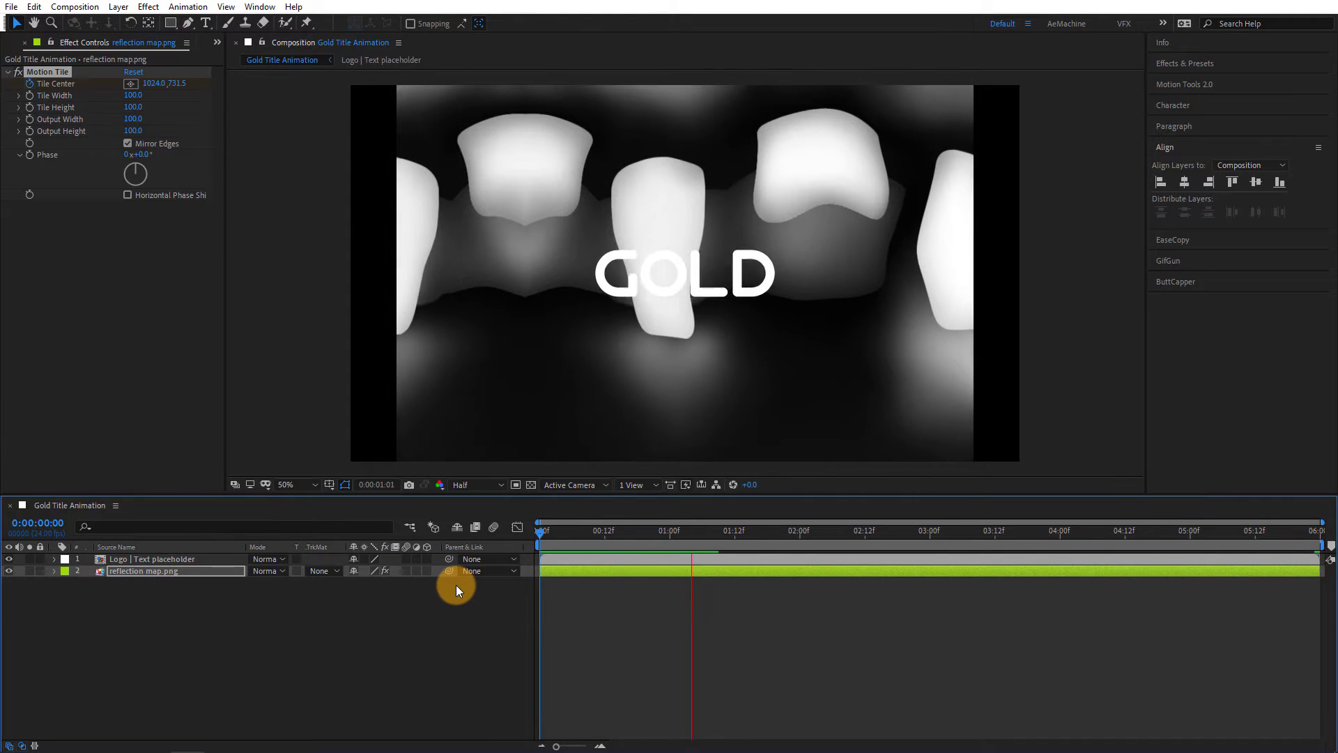
key(space)
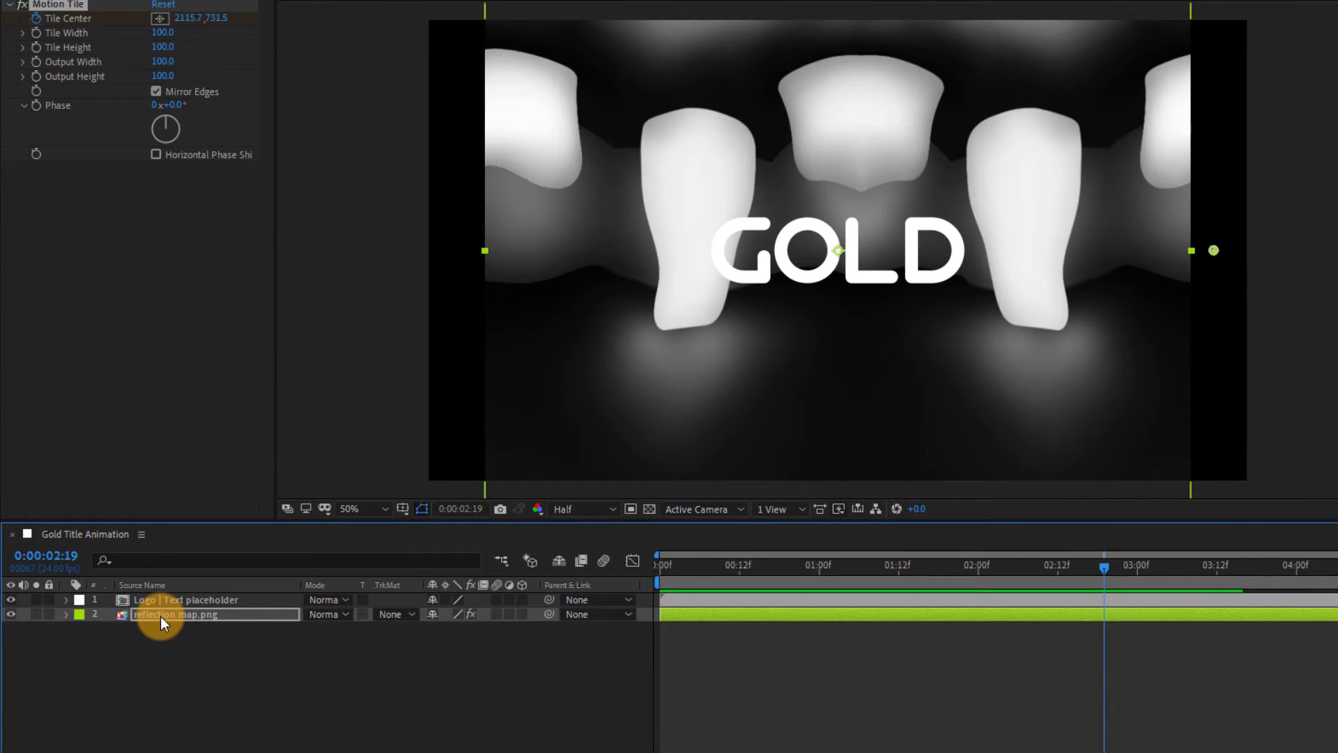
right_click(135, 577)
click(219, 522)
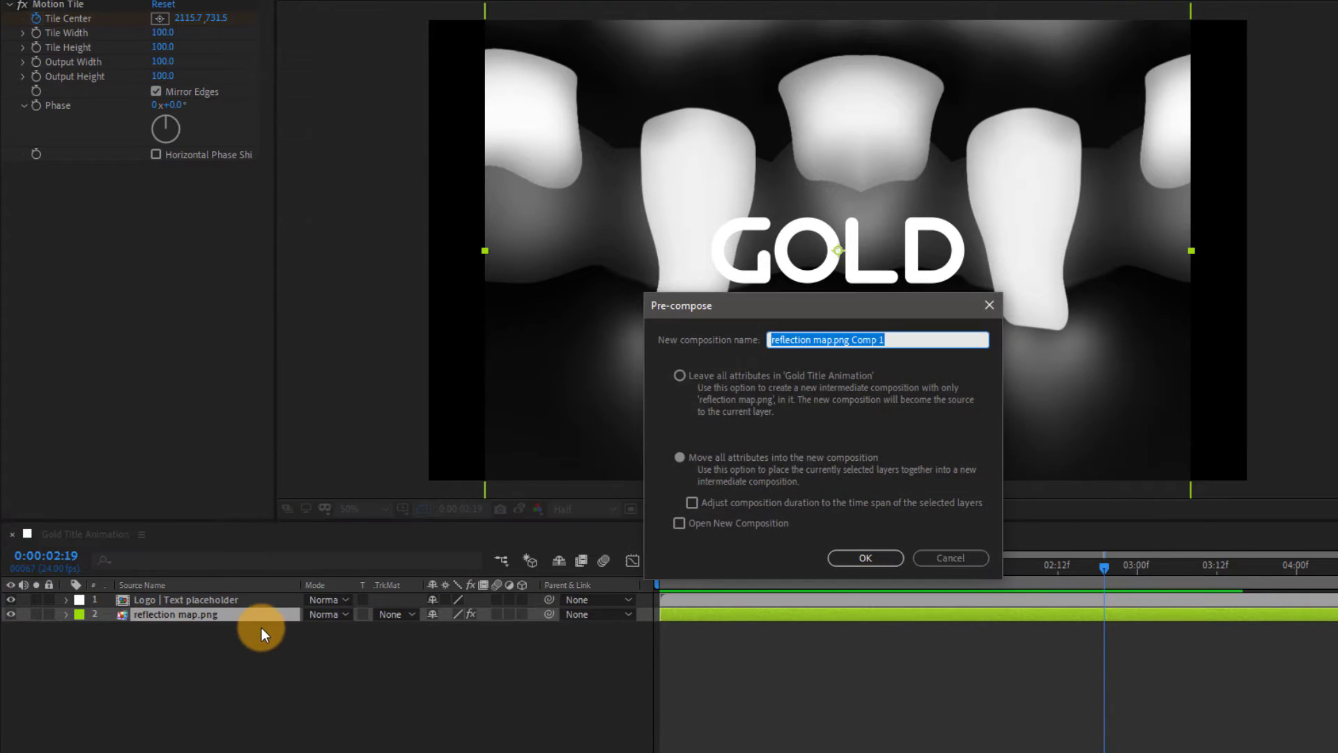
- Confirm the reflection map precomp and set its track matte to Alpha Matte
click(882, 555)
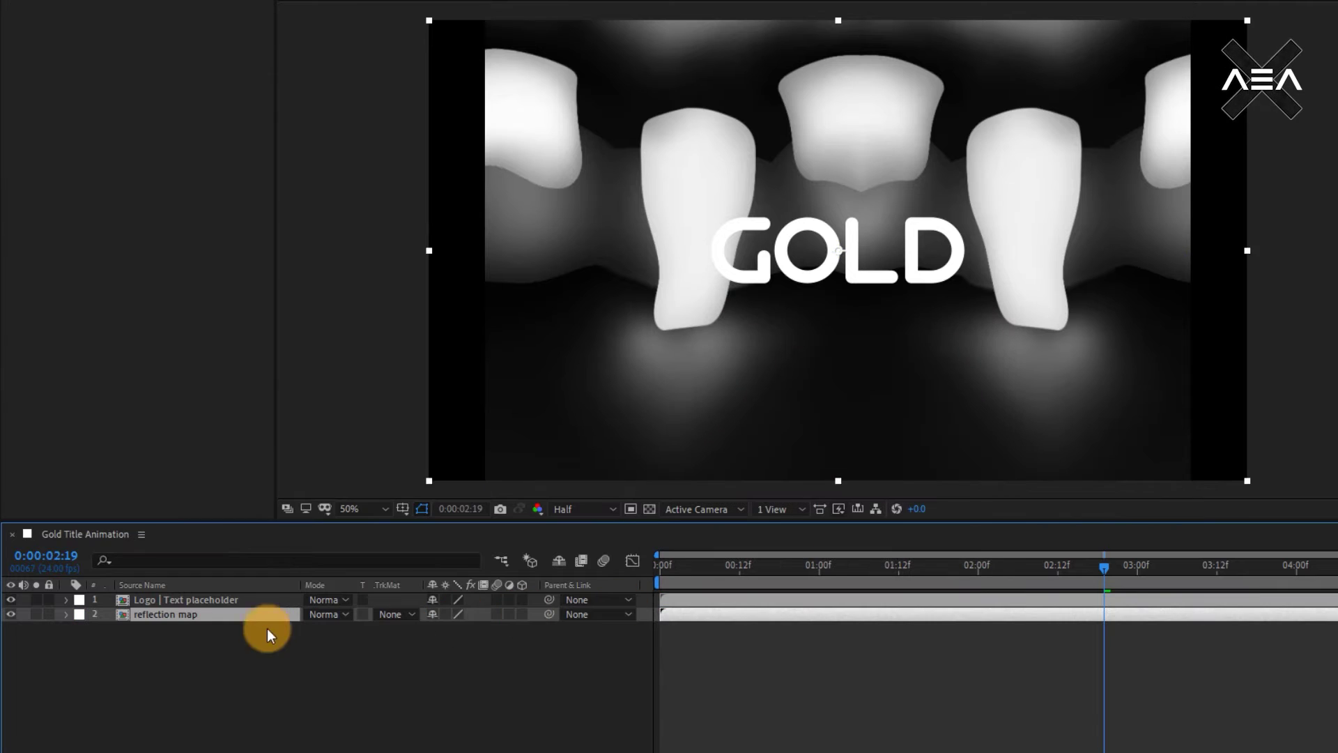
click(388, 614)
click(404, 659)
mouse_move(1104, 566)
mouse_down()
mouse_move(756, 580)
mouse_move(1182, 609)
mouse_move(873, 621)
mouse_move(885, 620)
mouse_up()
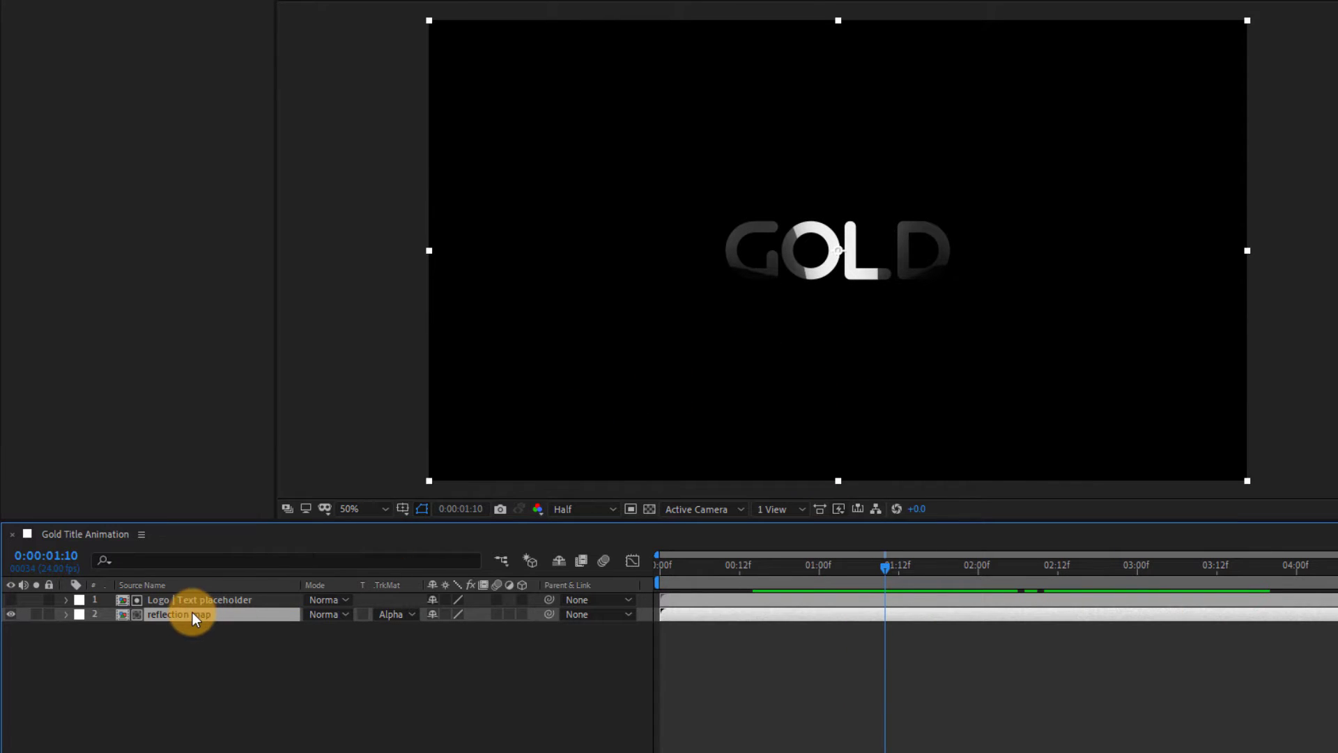
- Apply CC Glass with the Logo placeholder as bump map, Height 100 and Softness 100
key(ctrl+space)
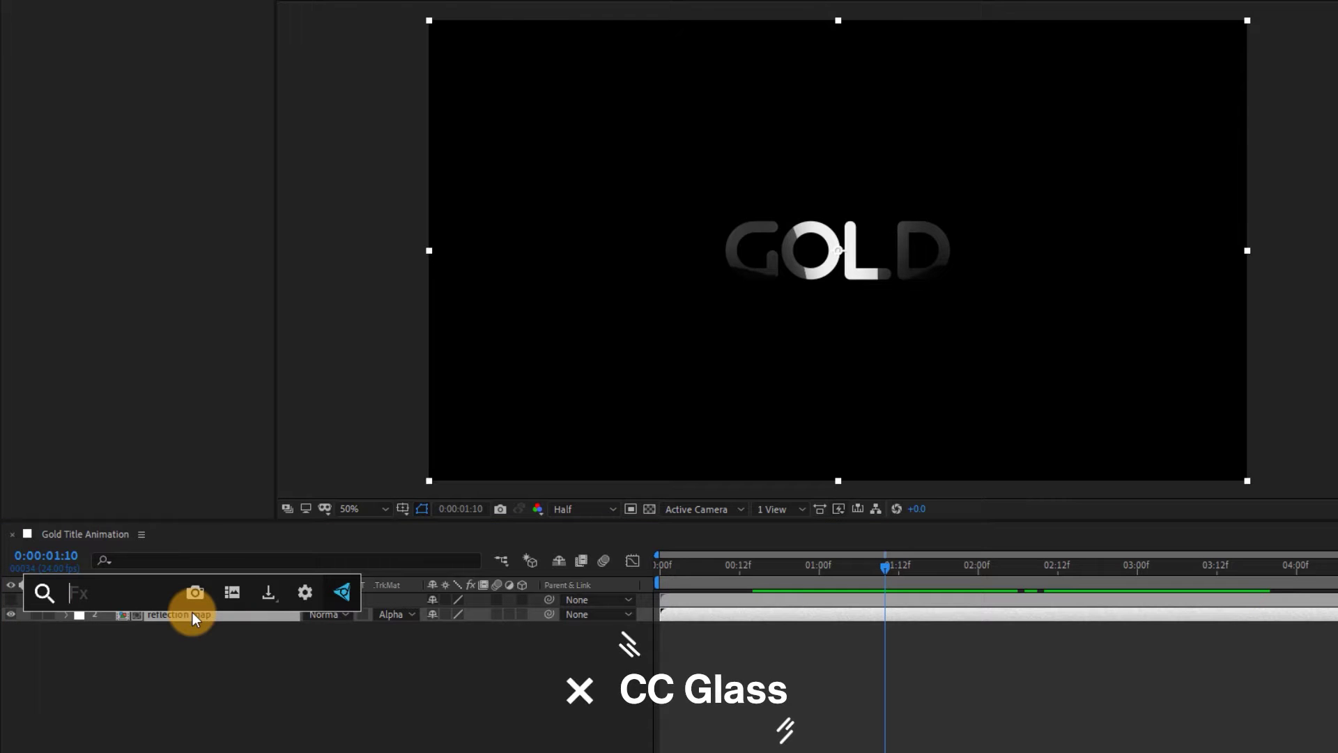
text(cc g)
key(Return)
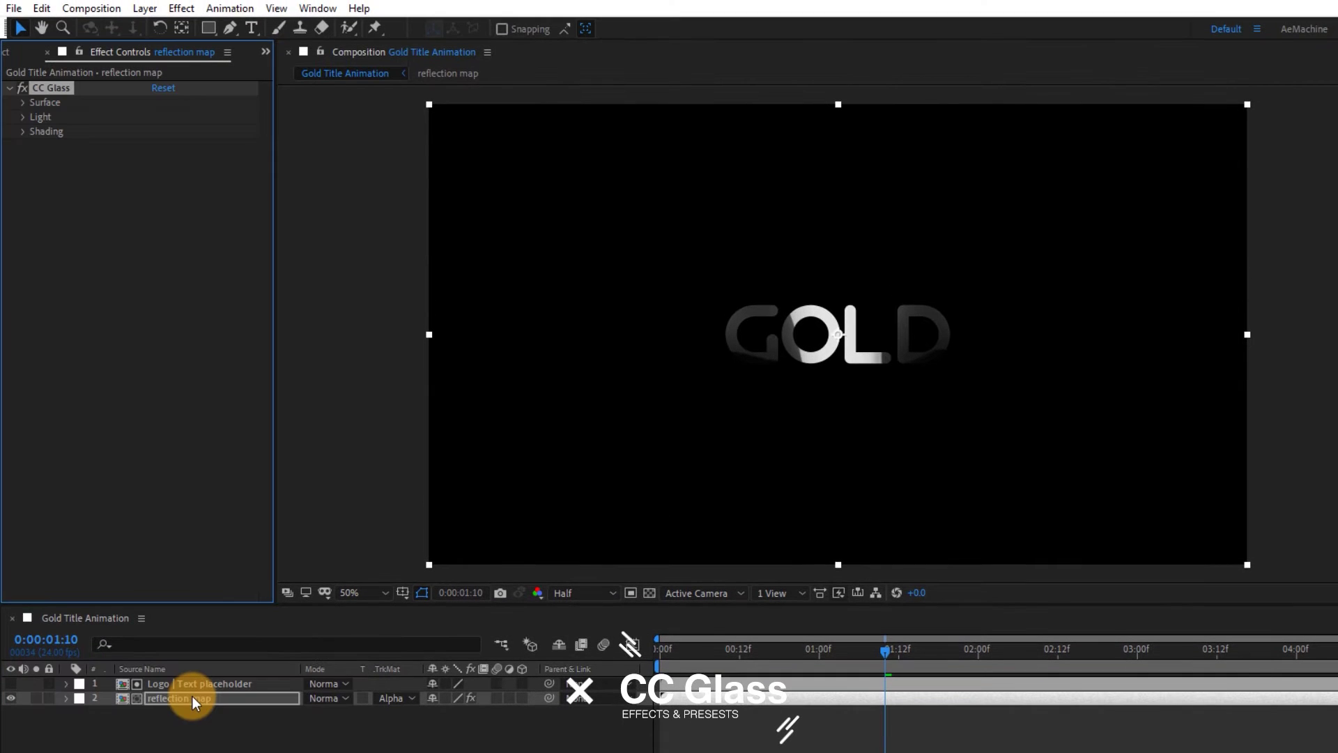
click(25, 112)
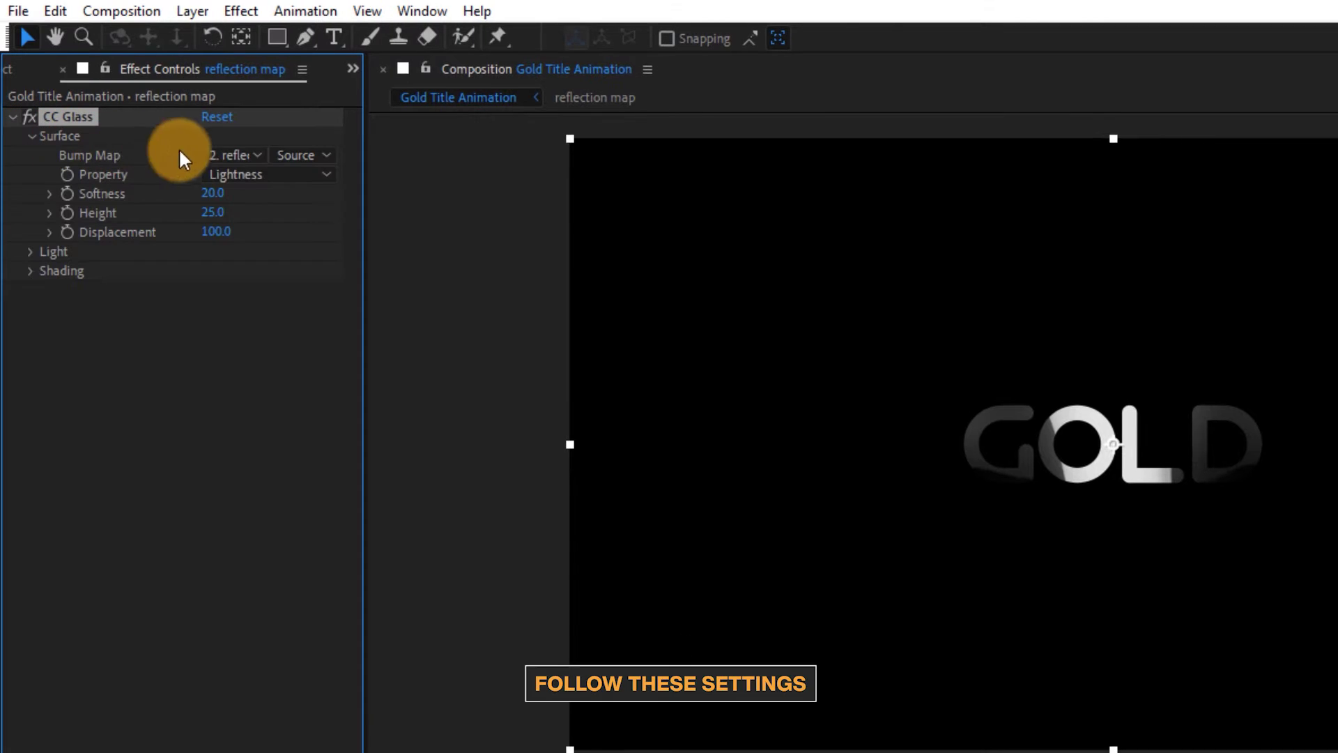
click(191, 127)
click(257, 211)
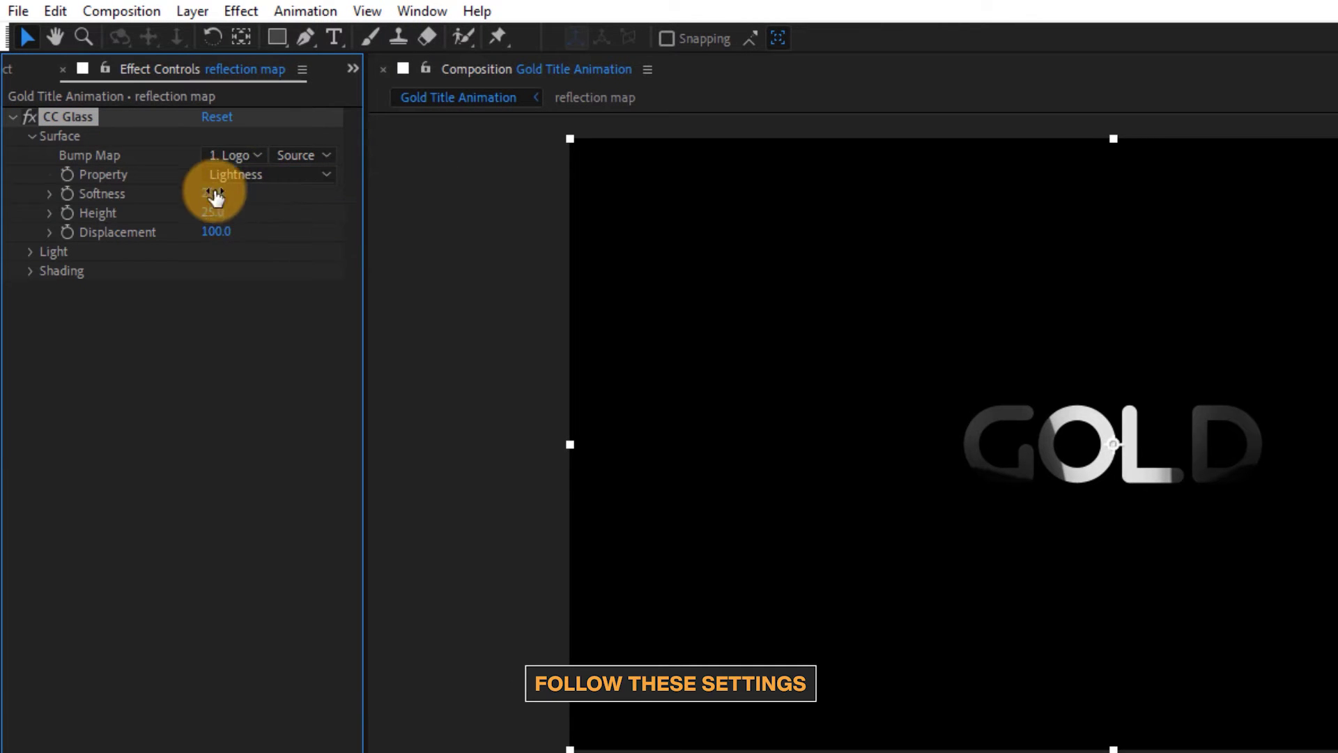
click(212, 212)
text(100)
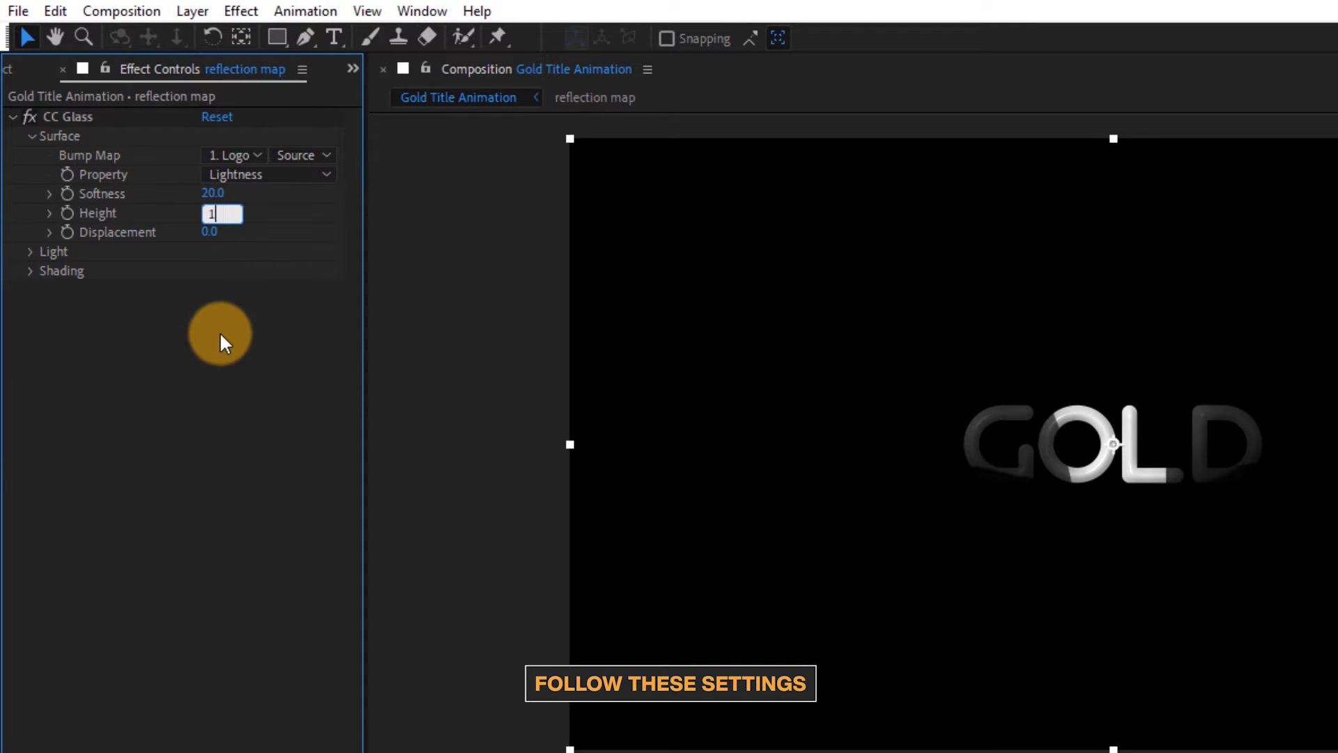
key(Return)
click(213, 193)
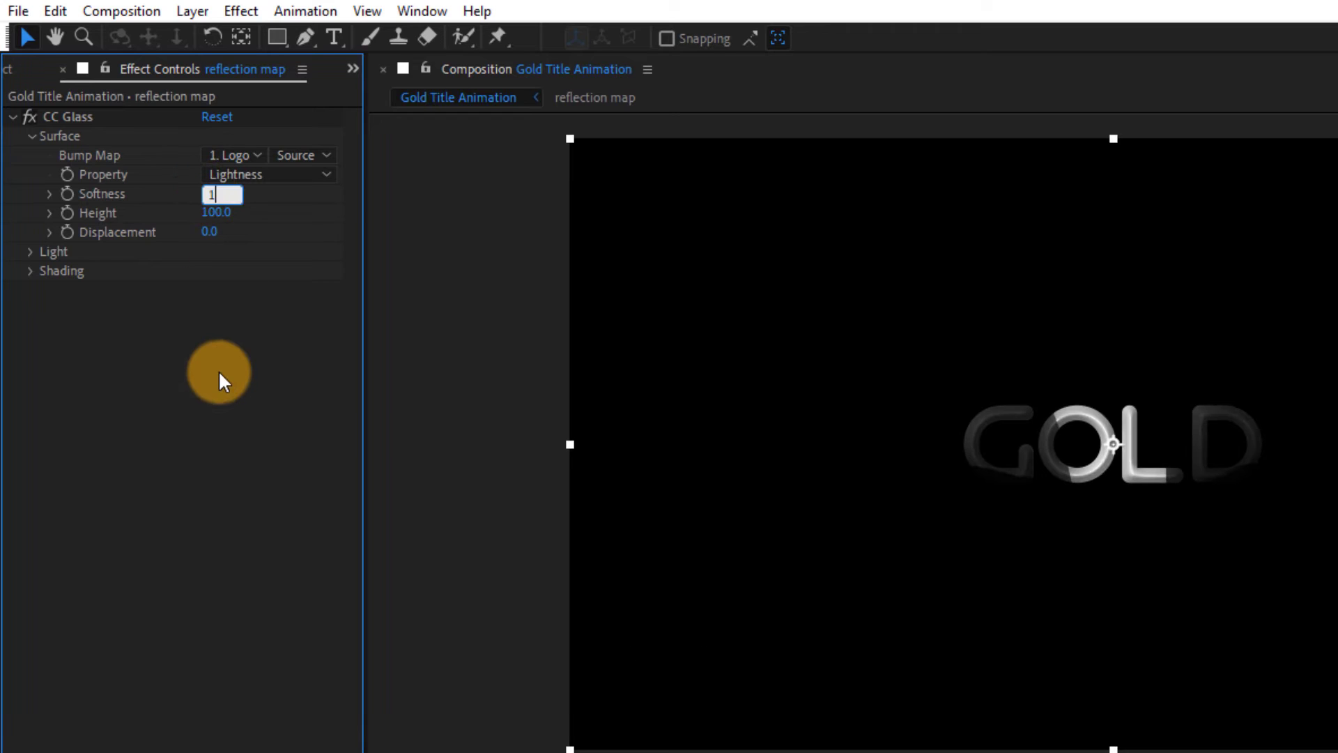
text(100)
key(Return)
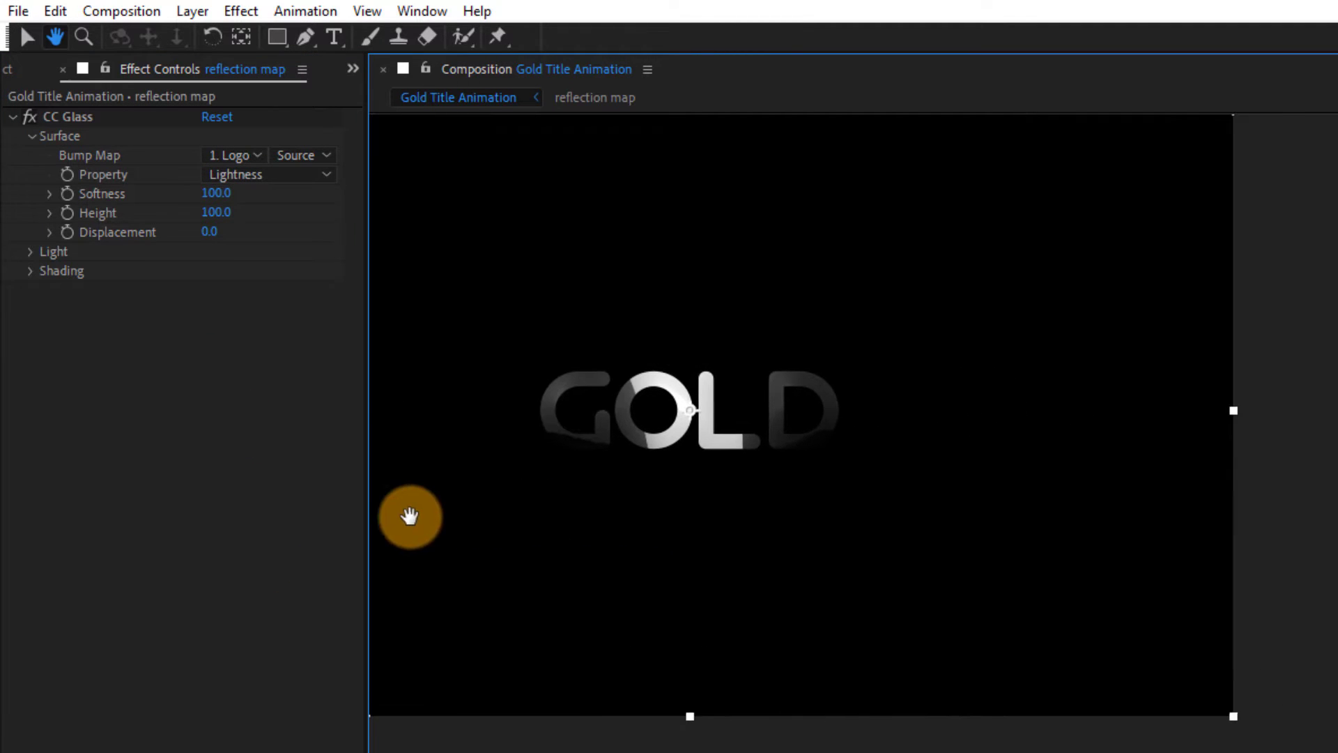
drag(817, 545, 418, 418)
scroll(701, 455, up, 3)
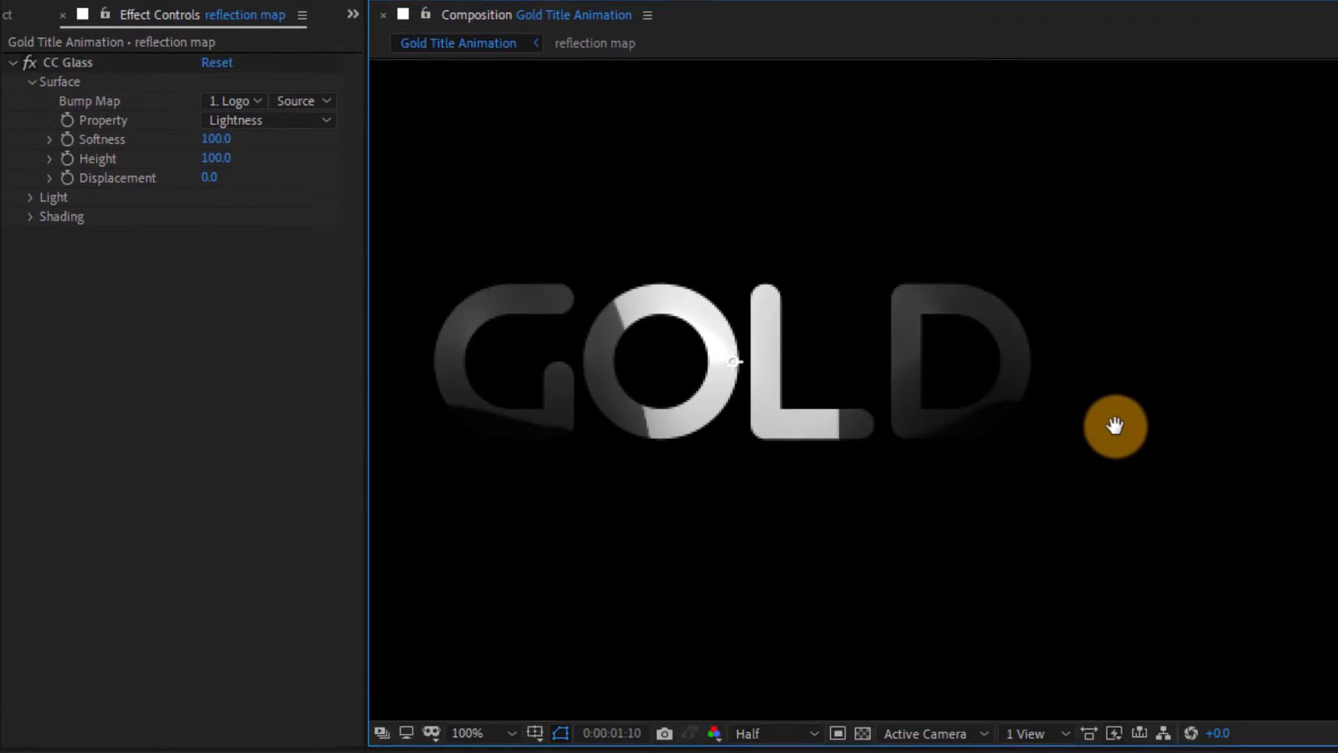
- Add CC Blobbylize reading the Logo placeholder's Alpha, with Cut Away 0 and Softness 3
key(ctrl+space)
text(c)
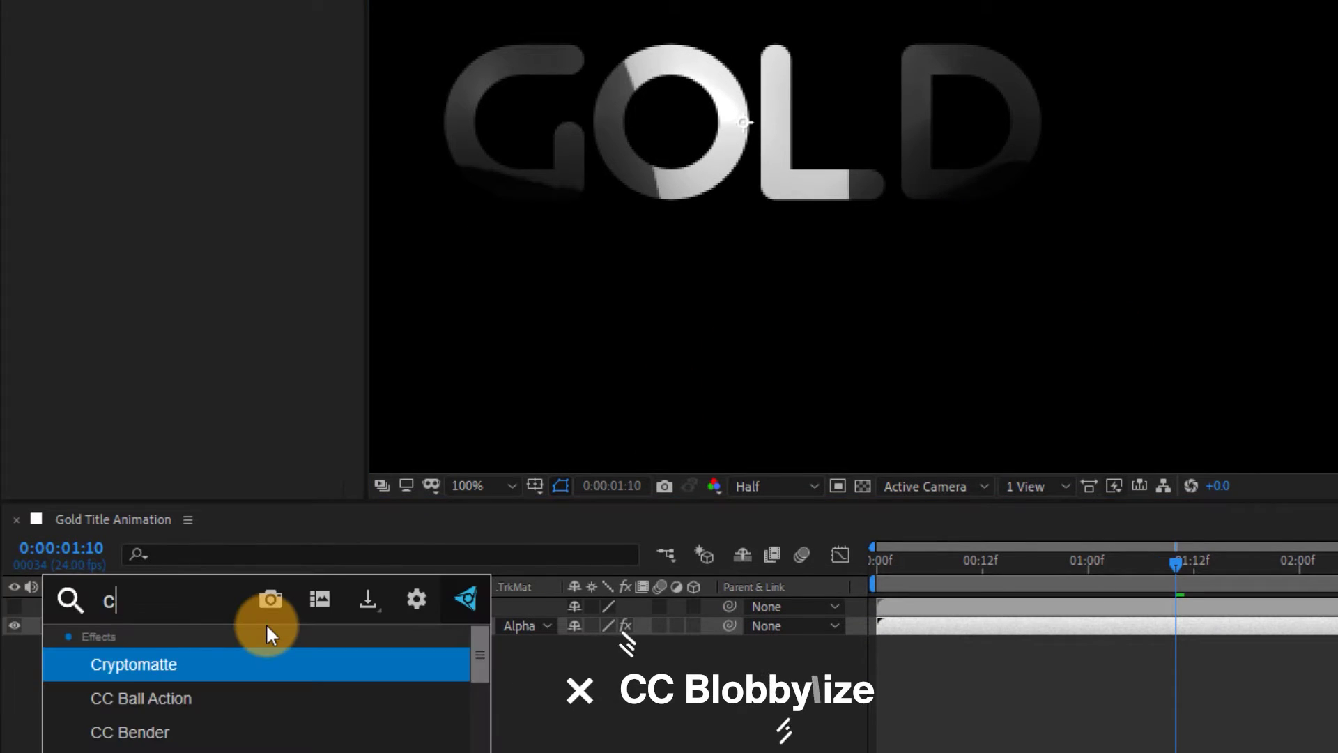
text(c blo)
key(Return)
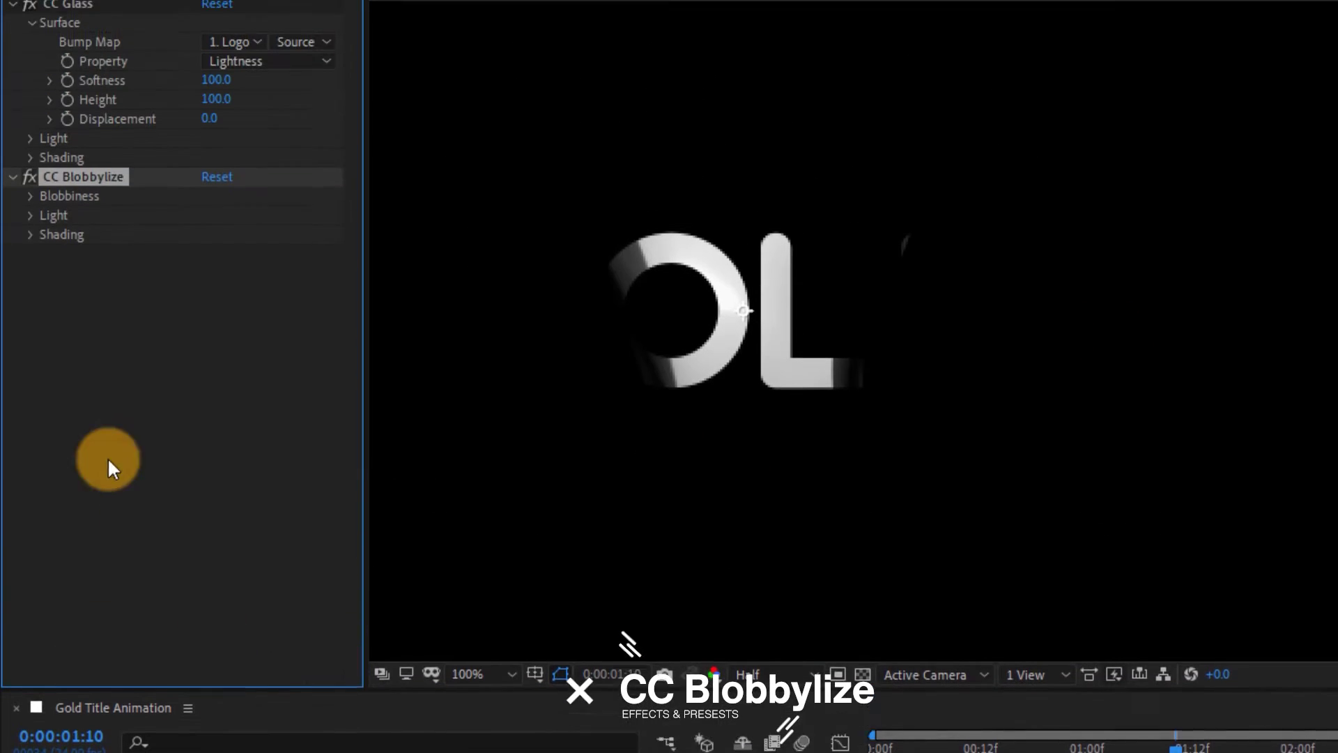
click(226, 324)
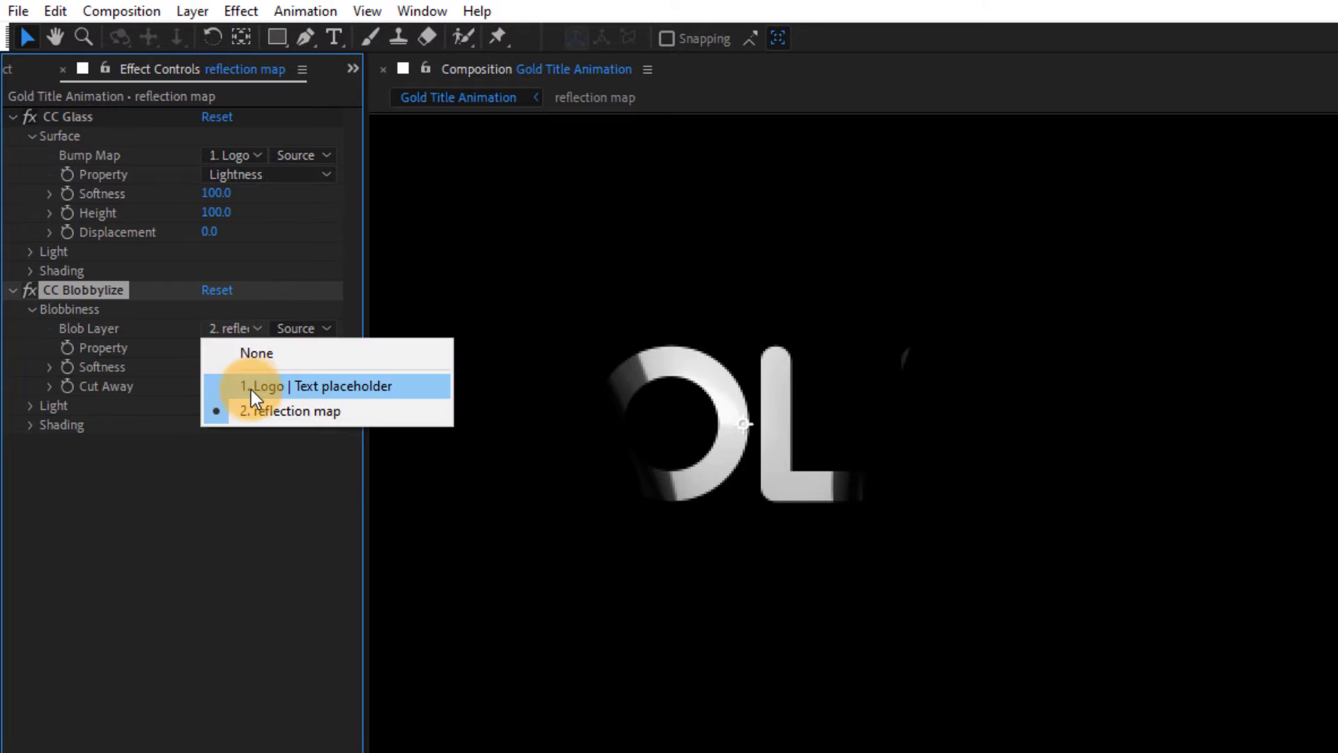
click(248, 382)
click(242, 348)
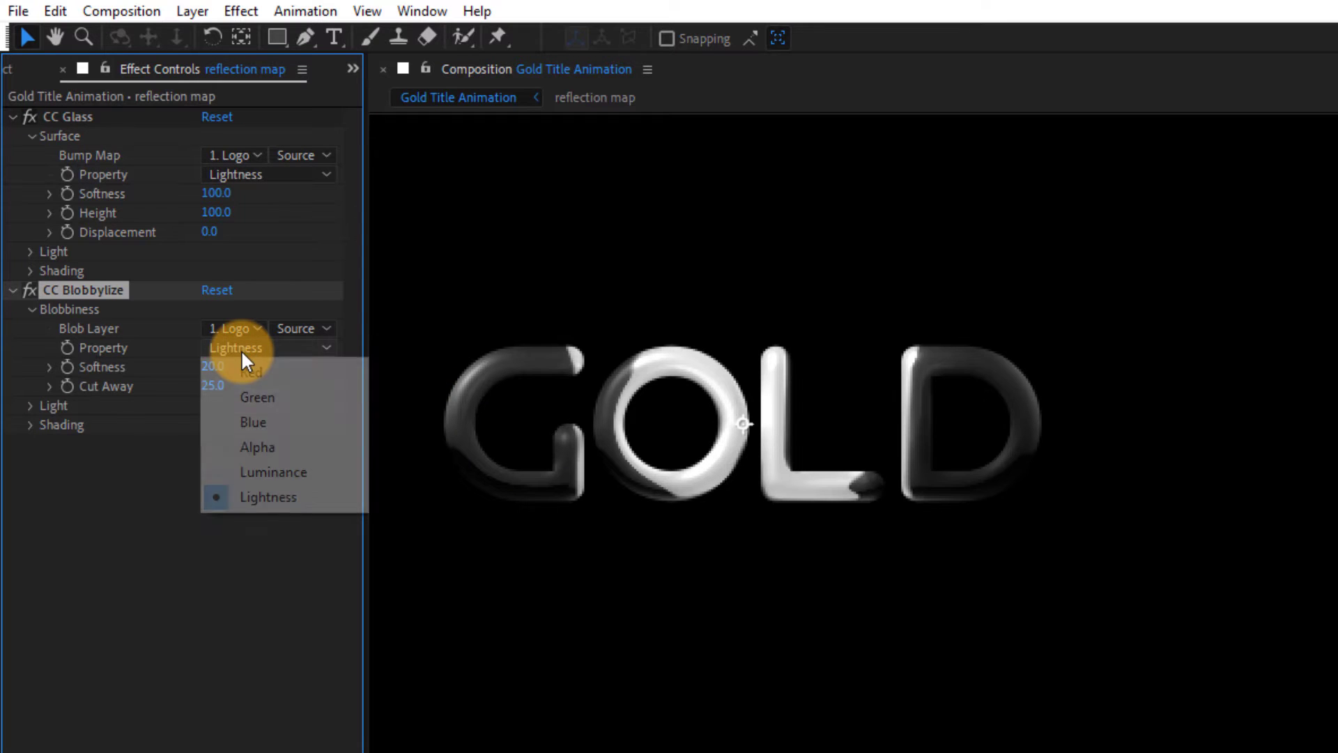
click(241, 450)
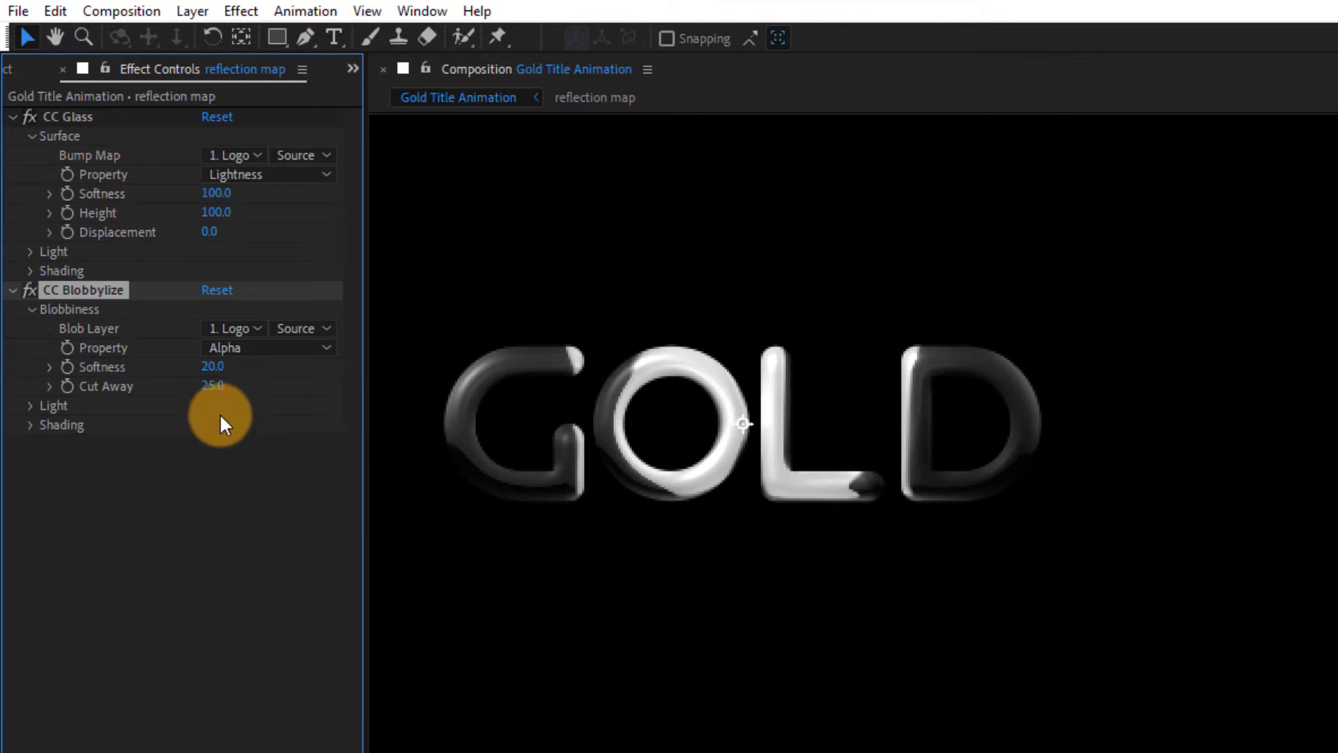
click(212, 387)
text(0)
key(Return)
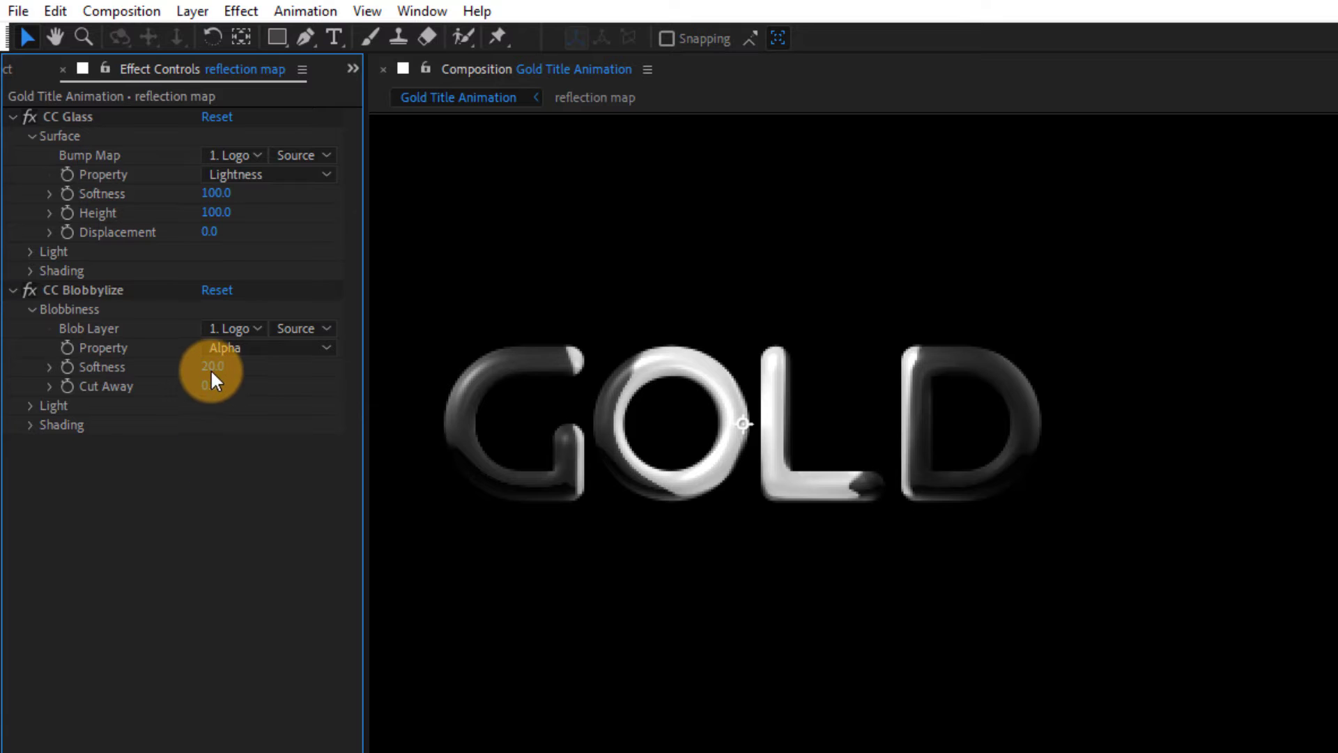
click(210, 367)
text(3)
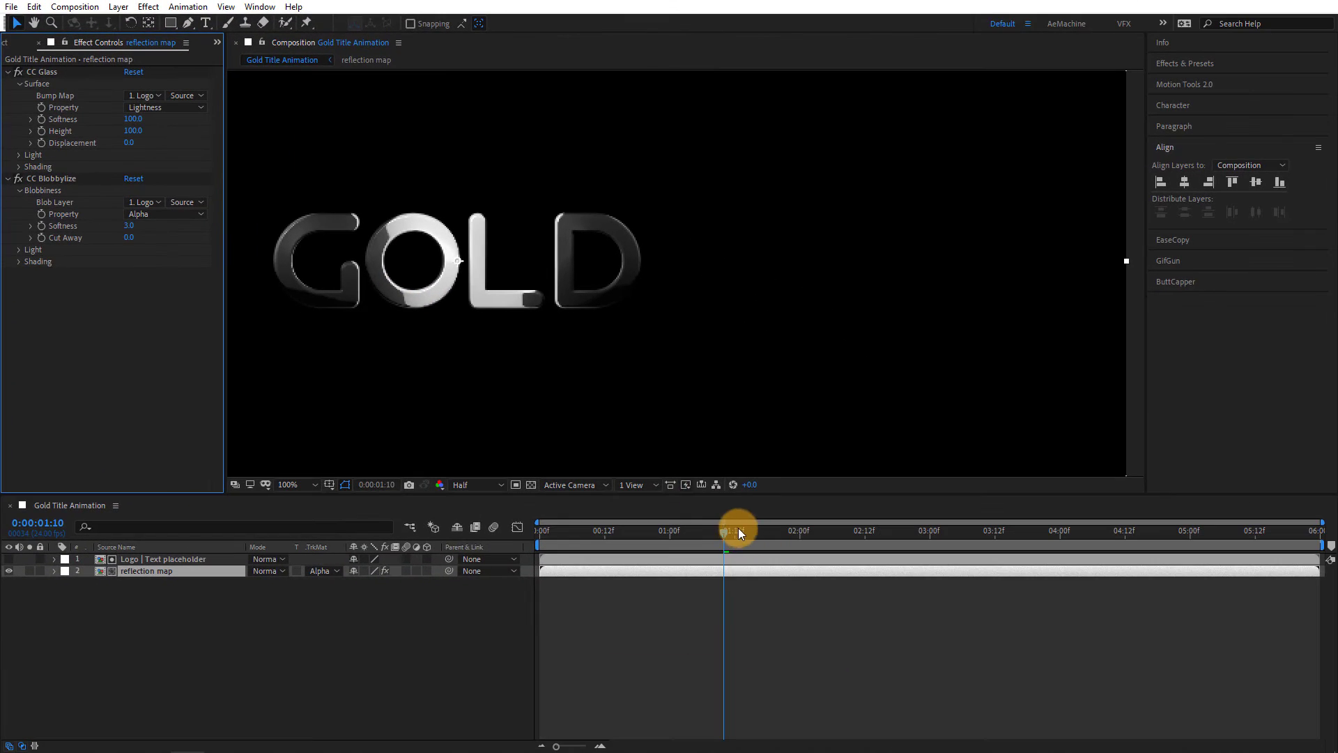
- Add Grunge_Pic.jpg to the composition and hide the layer
mouse_move(738, 531)
mouse_down()
mouse_move(907, 534)
mouse_move(800, 540)
mouse_up()
key(shift+slash)
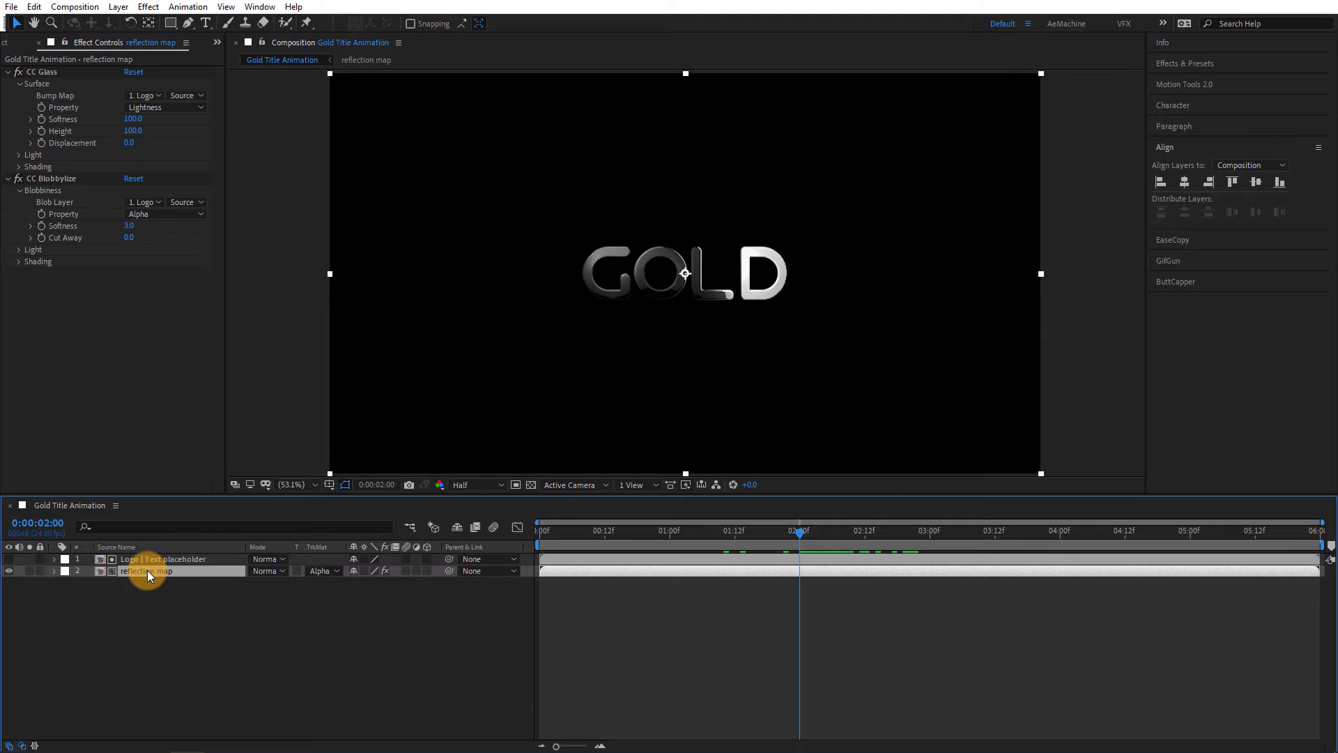
click(5, 42)
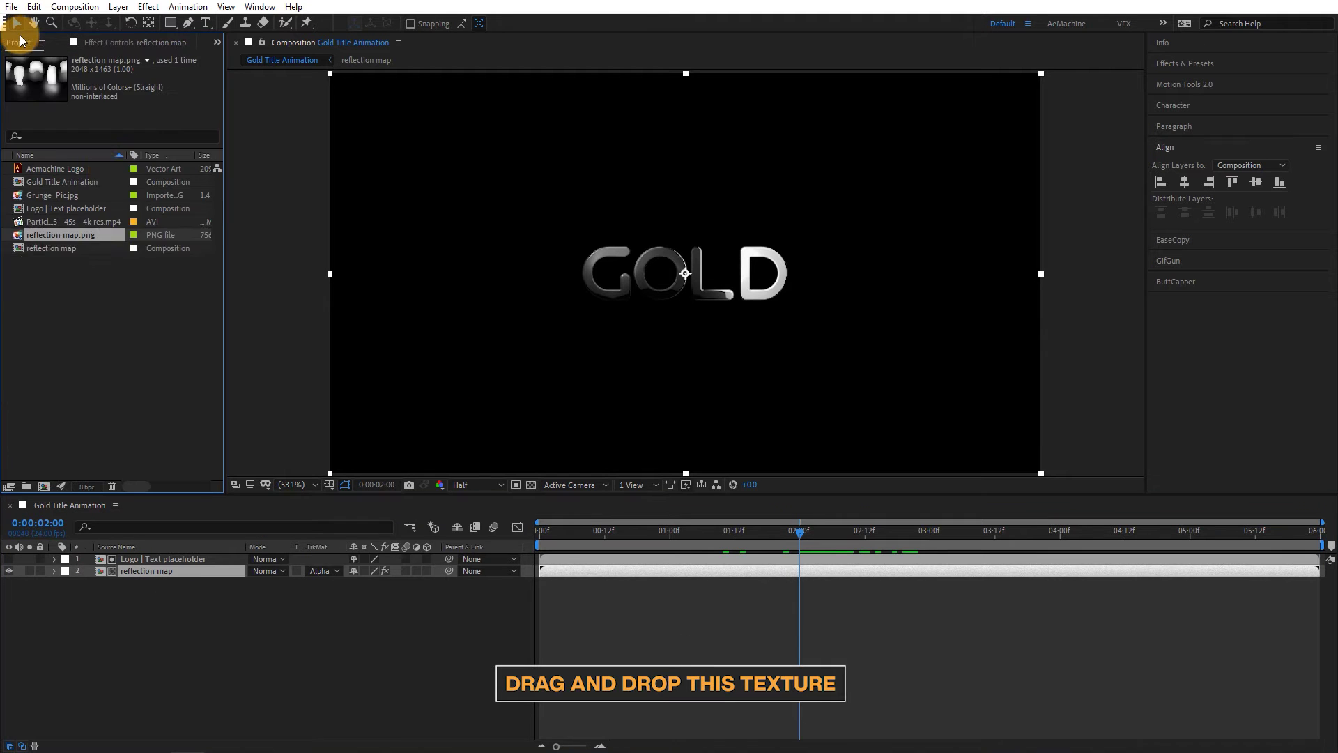
click(74, 197)
drag(92, 192, 139, 618)
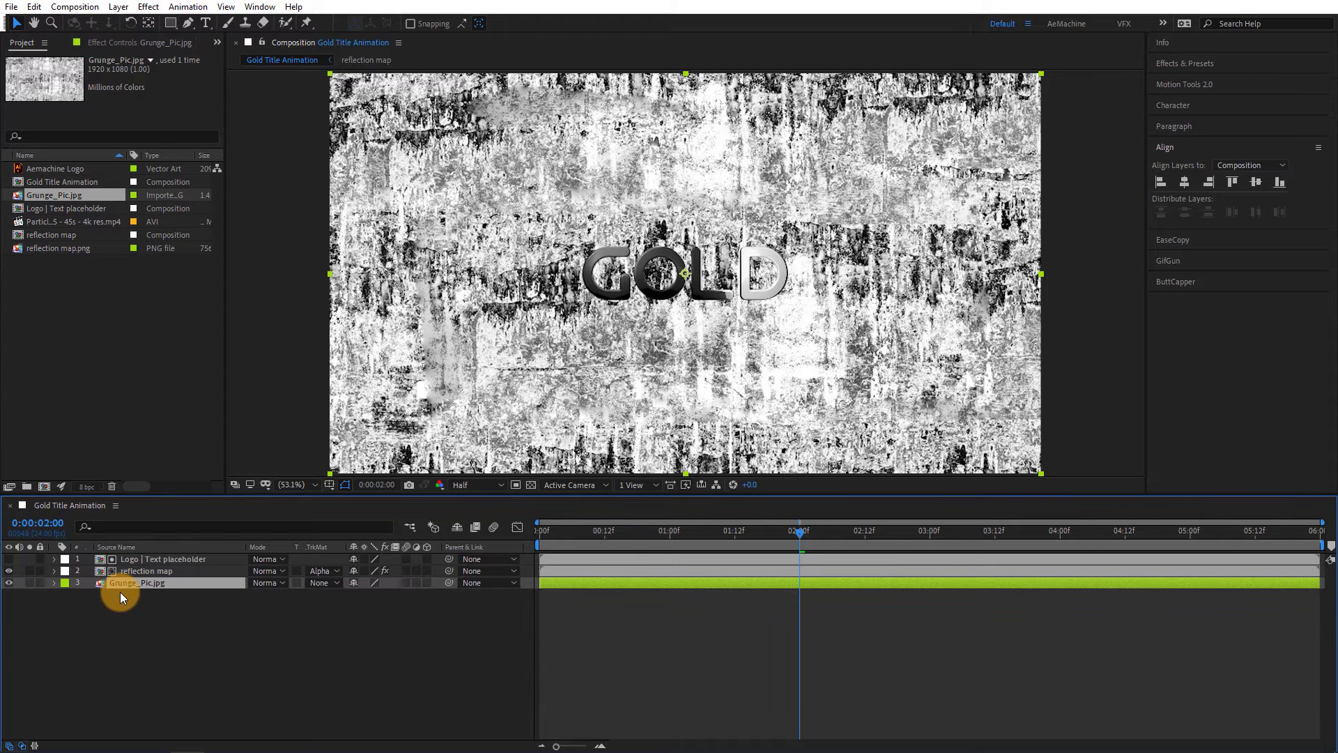
click(10, 582)
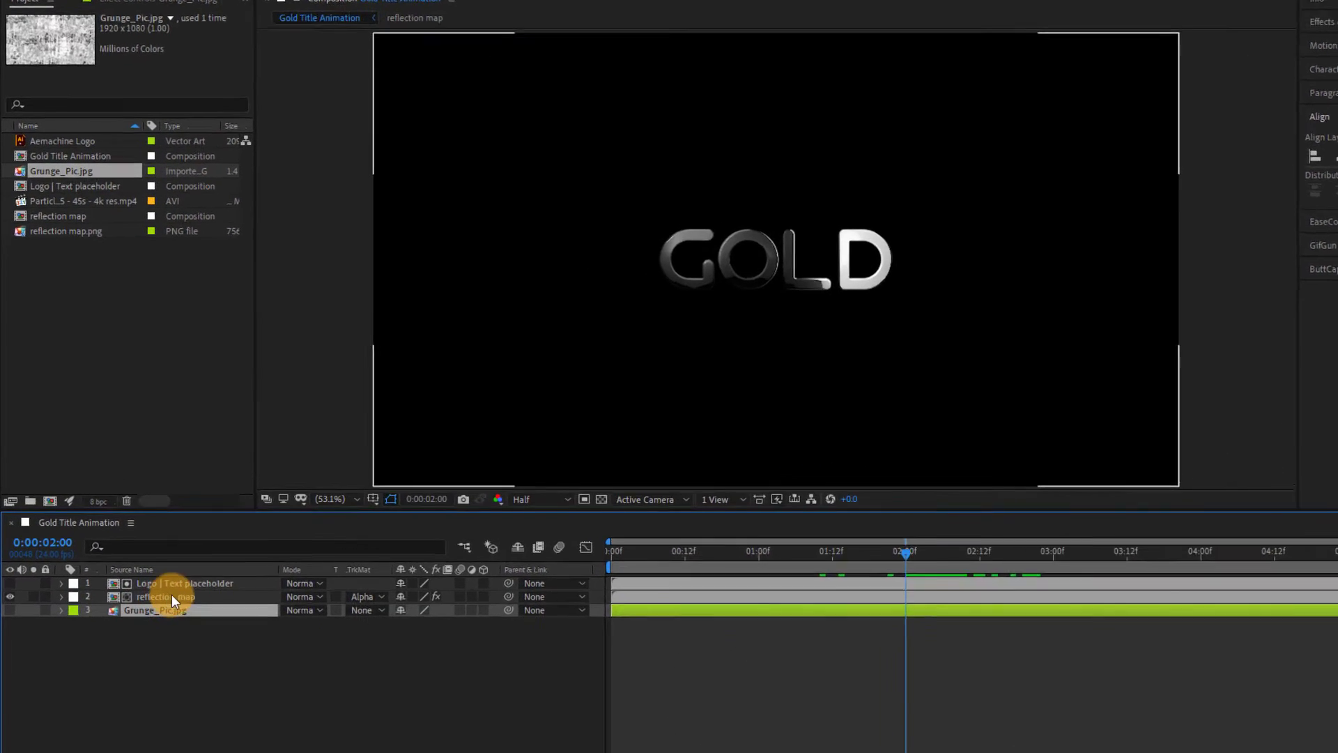
- Add Compound Blur as the reflection map's first effect, using Grunge_Pic.jpg at Maximum Blur 30
click(157, 568)
key(ctrl+space)
text(comp)
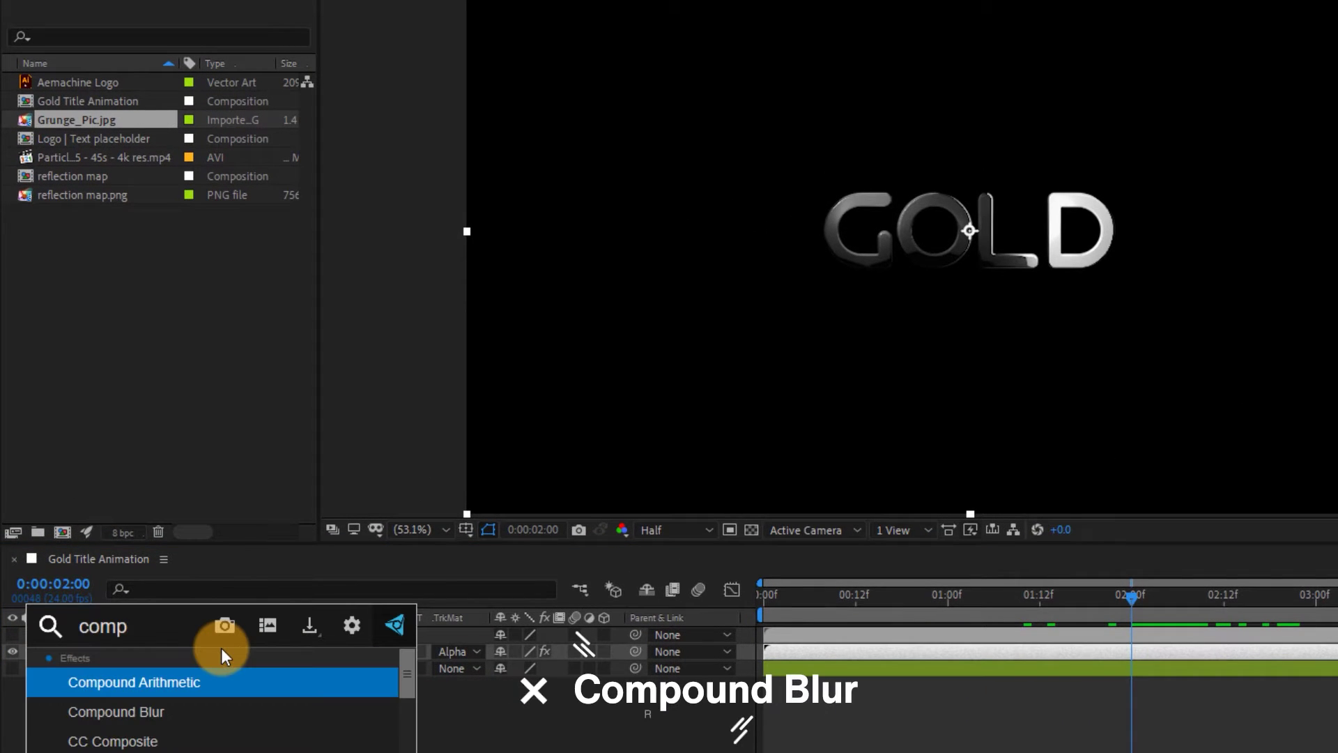
key(Down)
key(Return)
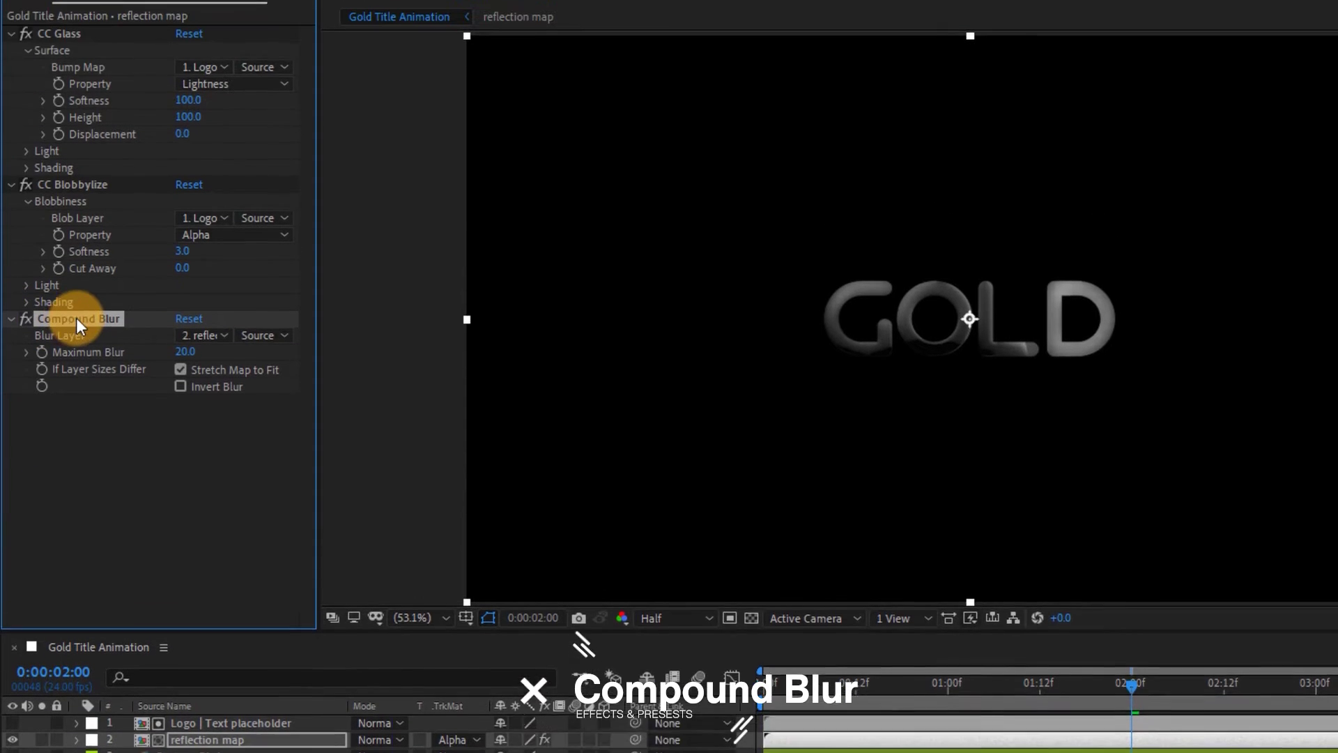
drag(78, 386, 77, 101)
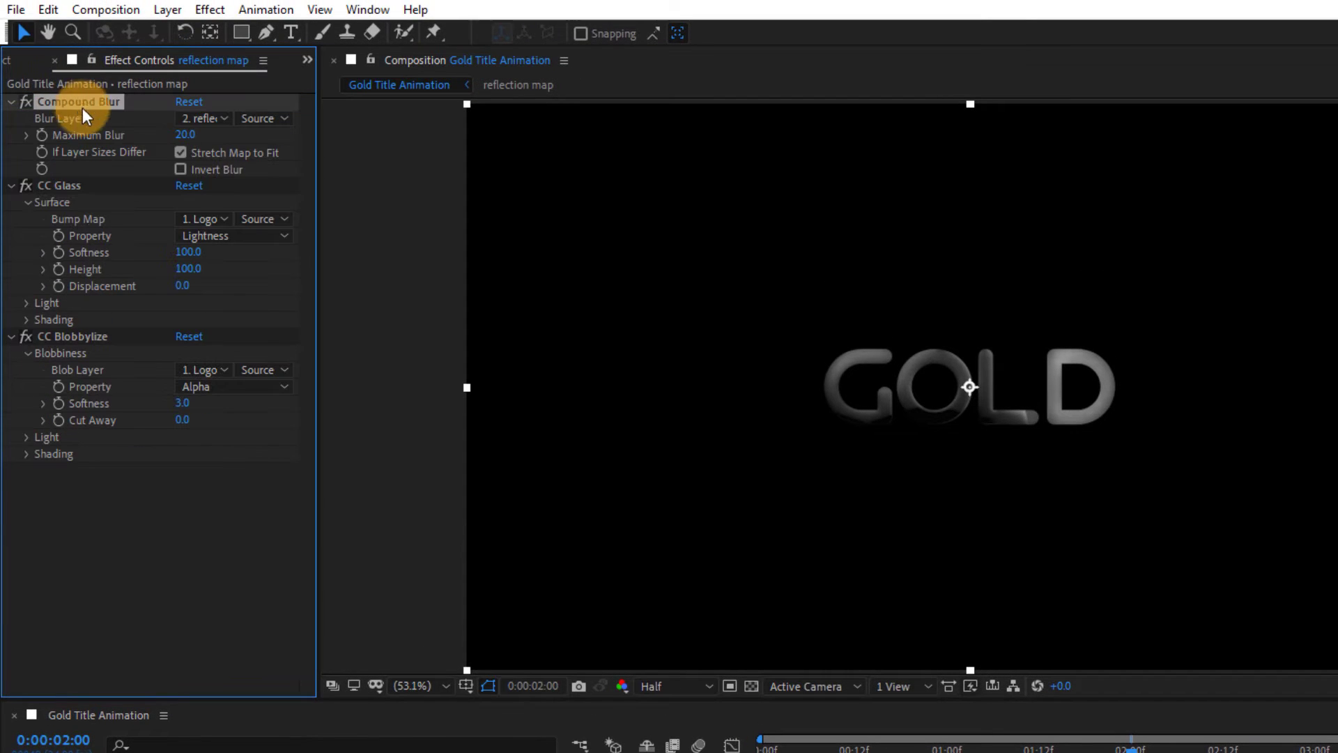
click(209, 117)
click(261, 212)
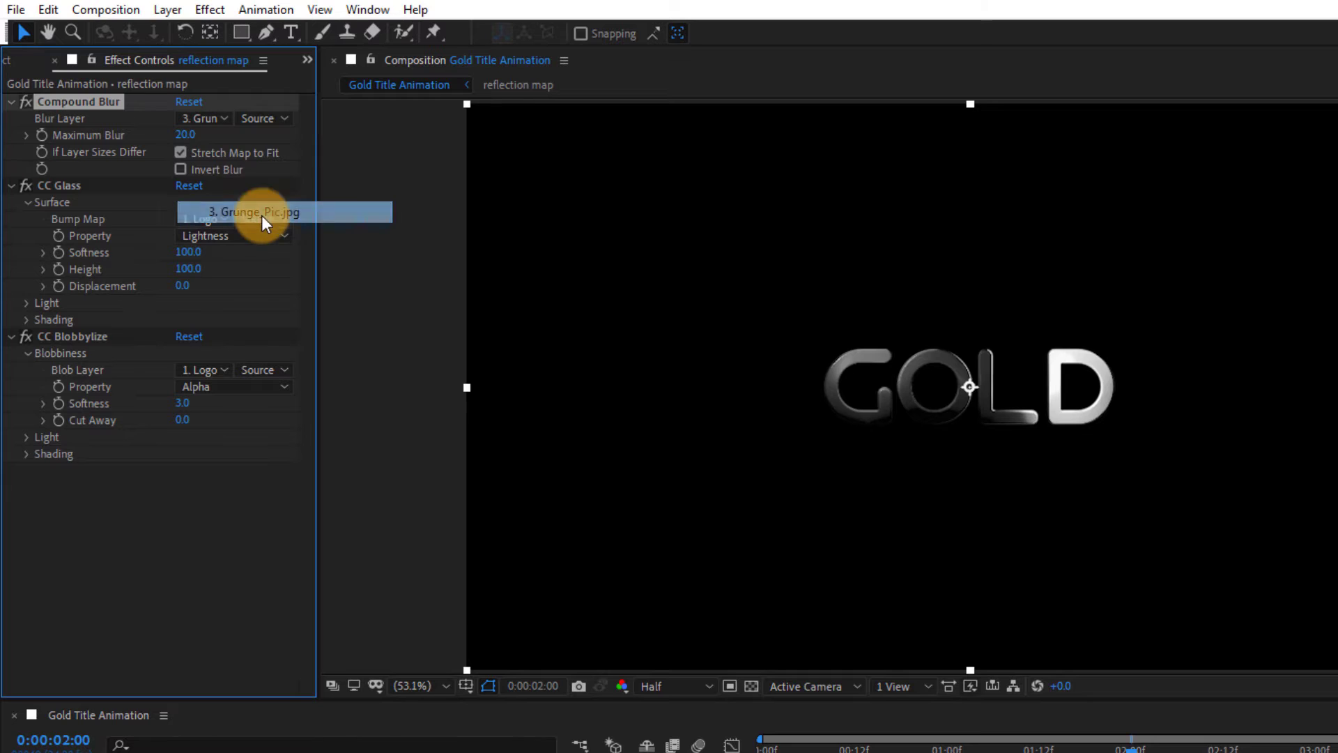
key(period)
key(period)
key(period)
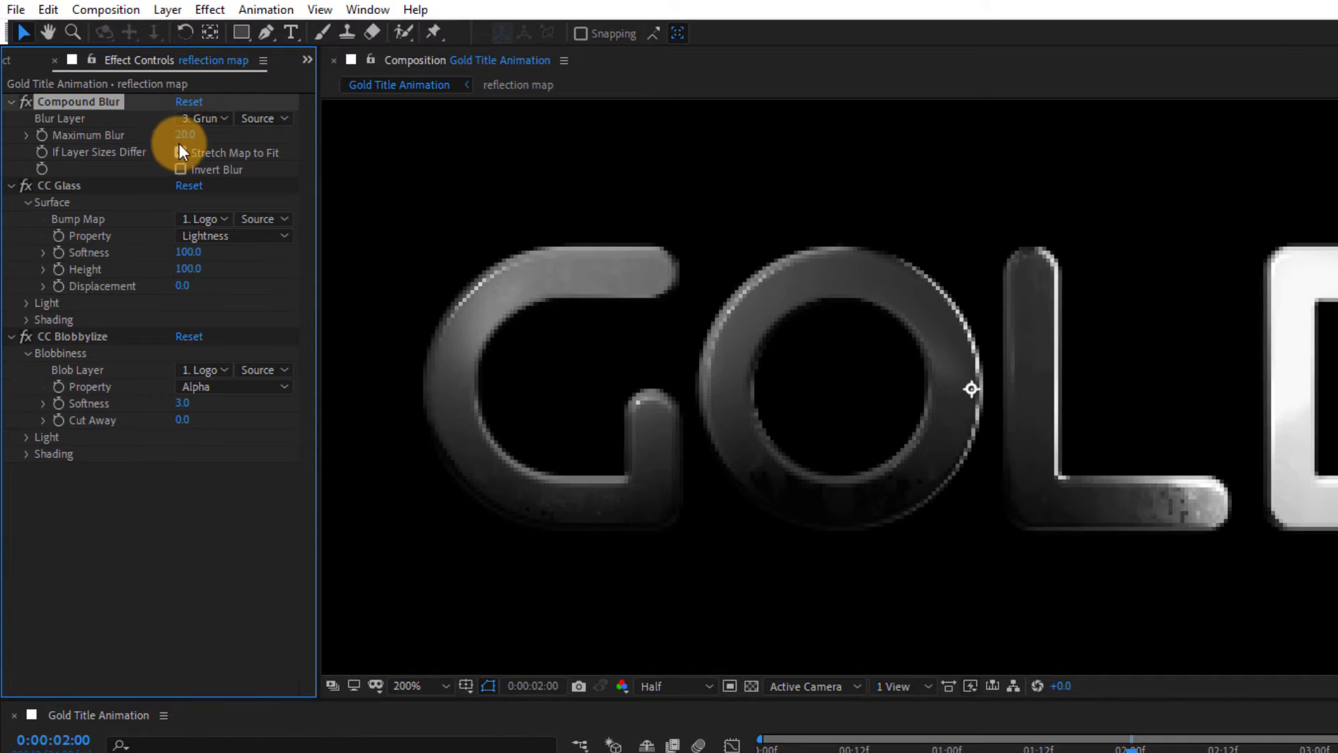
text(30)
click(164, 546)
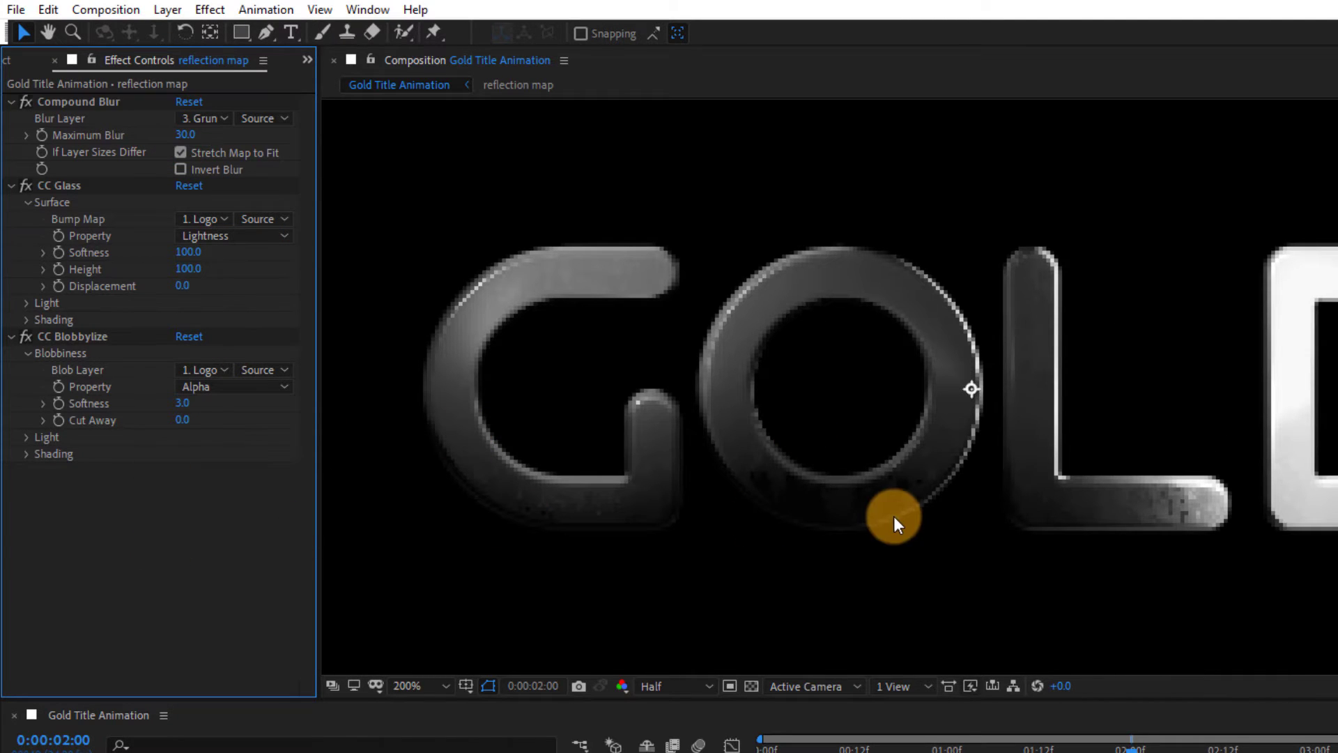
key(comma)
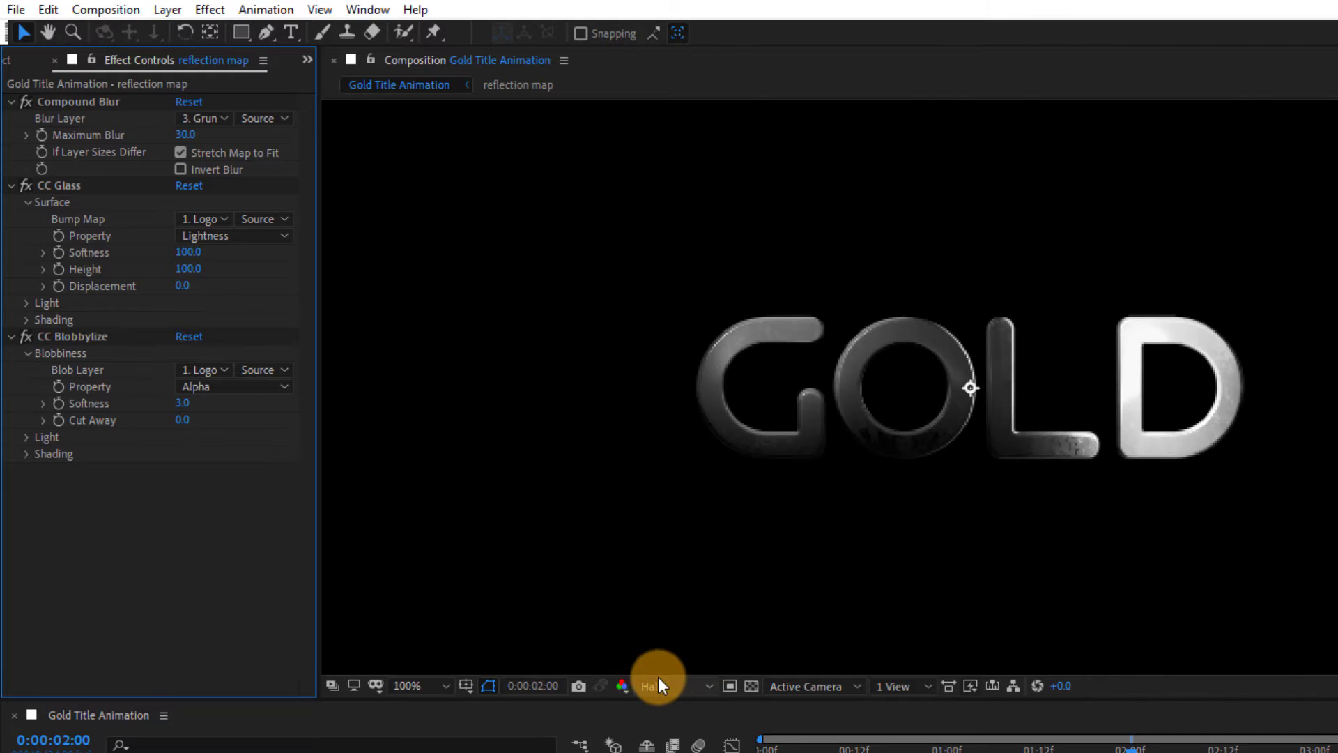
click(651, 686)
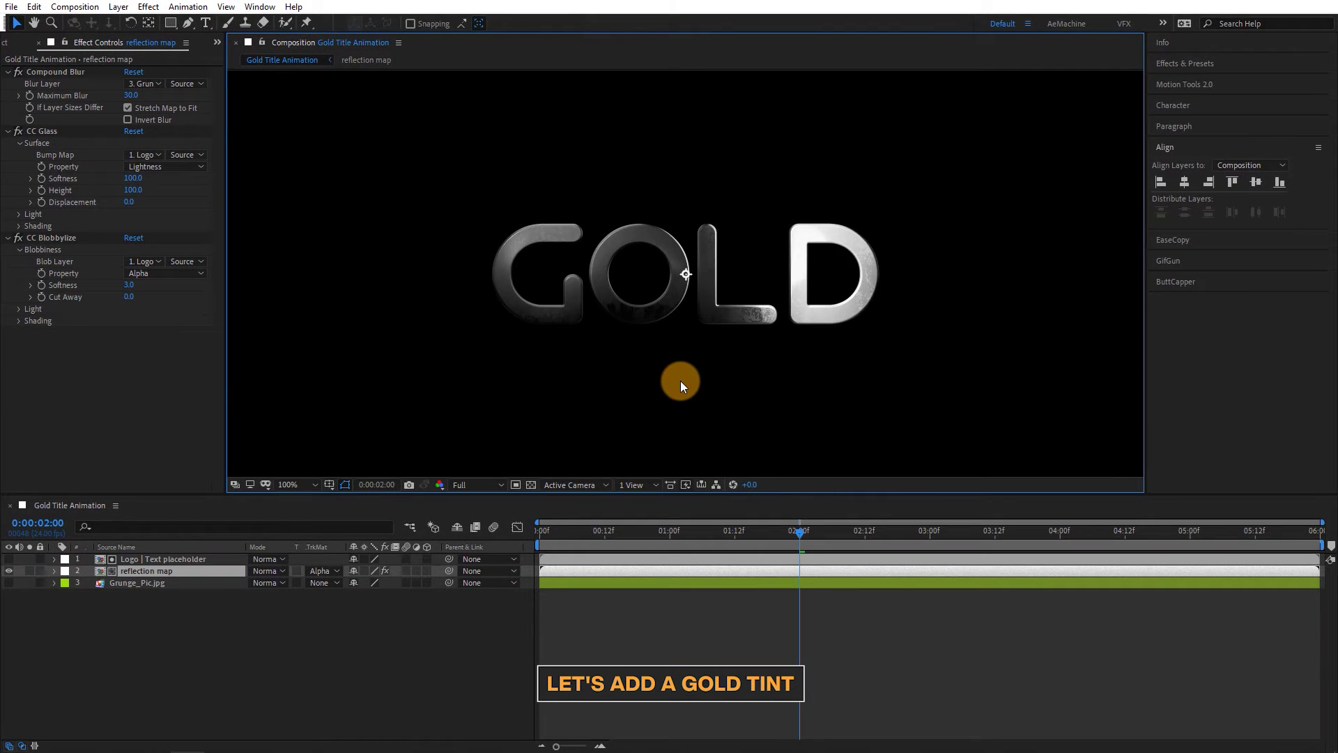
- Add a Tint effect to the reflection map with Map White To set to hex FFC843
key(comma)
key(comma)
mouse_move(835, 536)
mouse_down()
mouse_move(871, 535)
mouse_move(697, 537)
mouse_move(942, 537)
mouse_up()
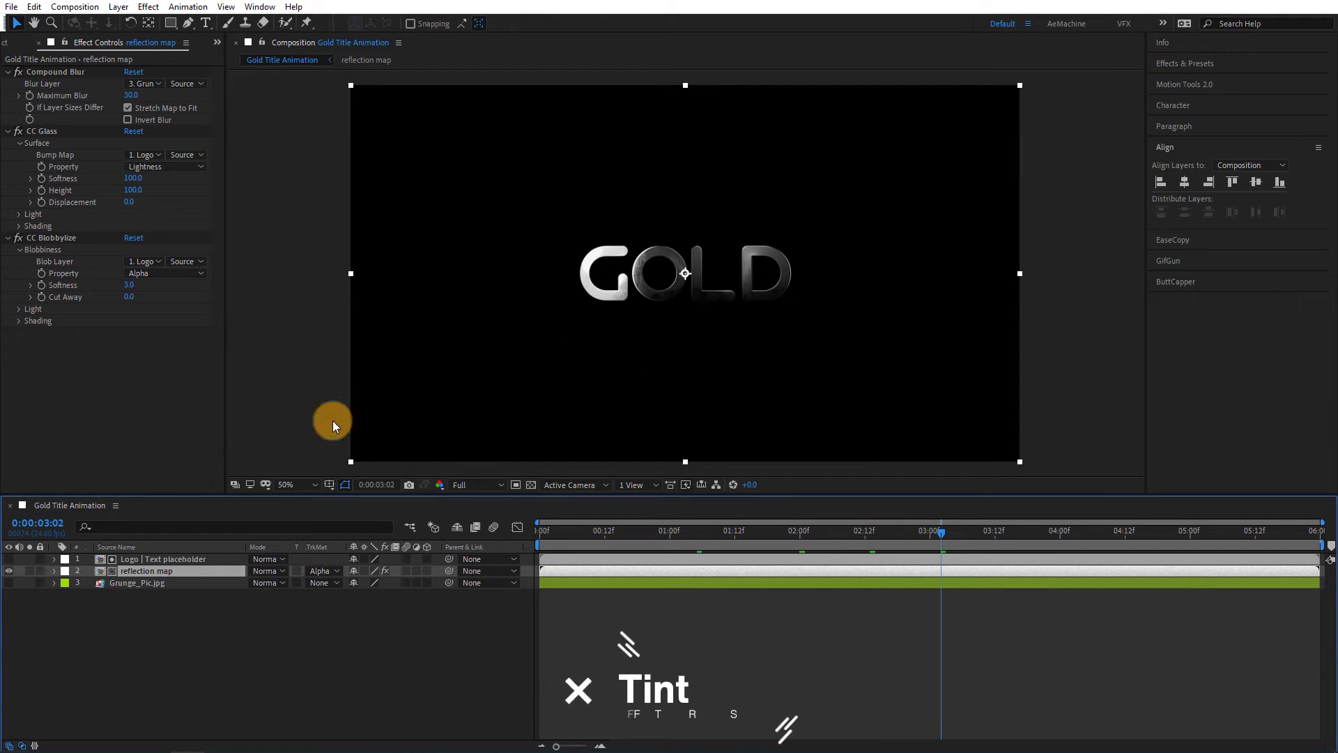
key(ctrl+space)
text(tin)
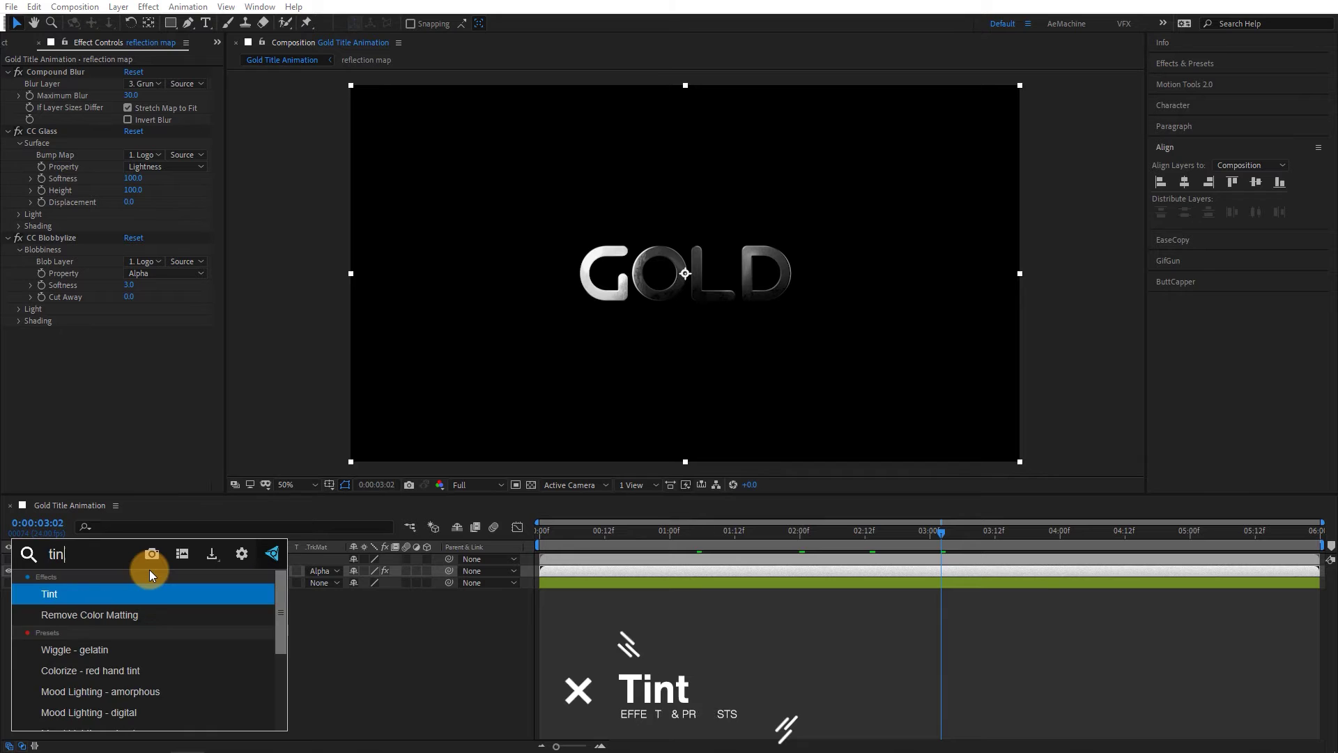
key(Return)
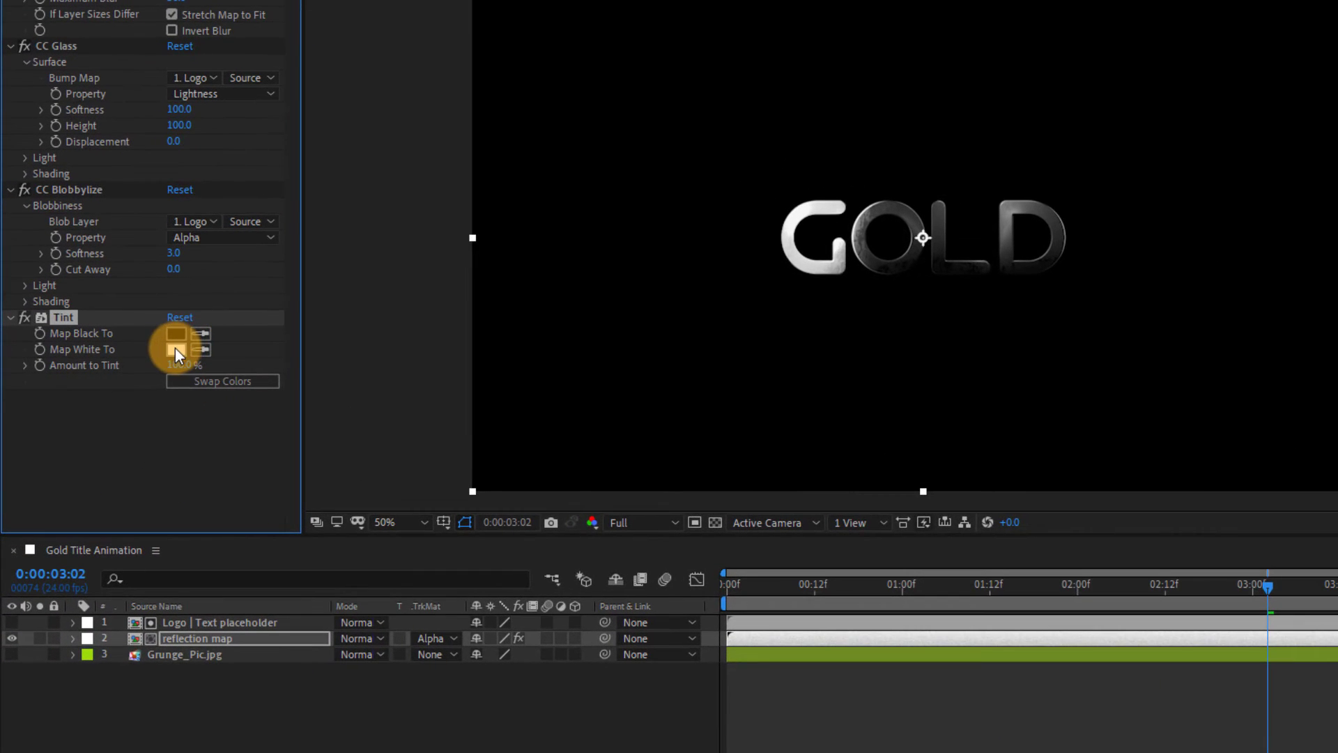
click(133, 356)
mouse_move(1138, 422)
mouse_down()
mouse_move(527, 312)
mouse_move(527, 324)
mouse_up()
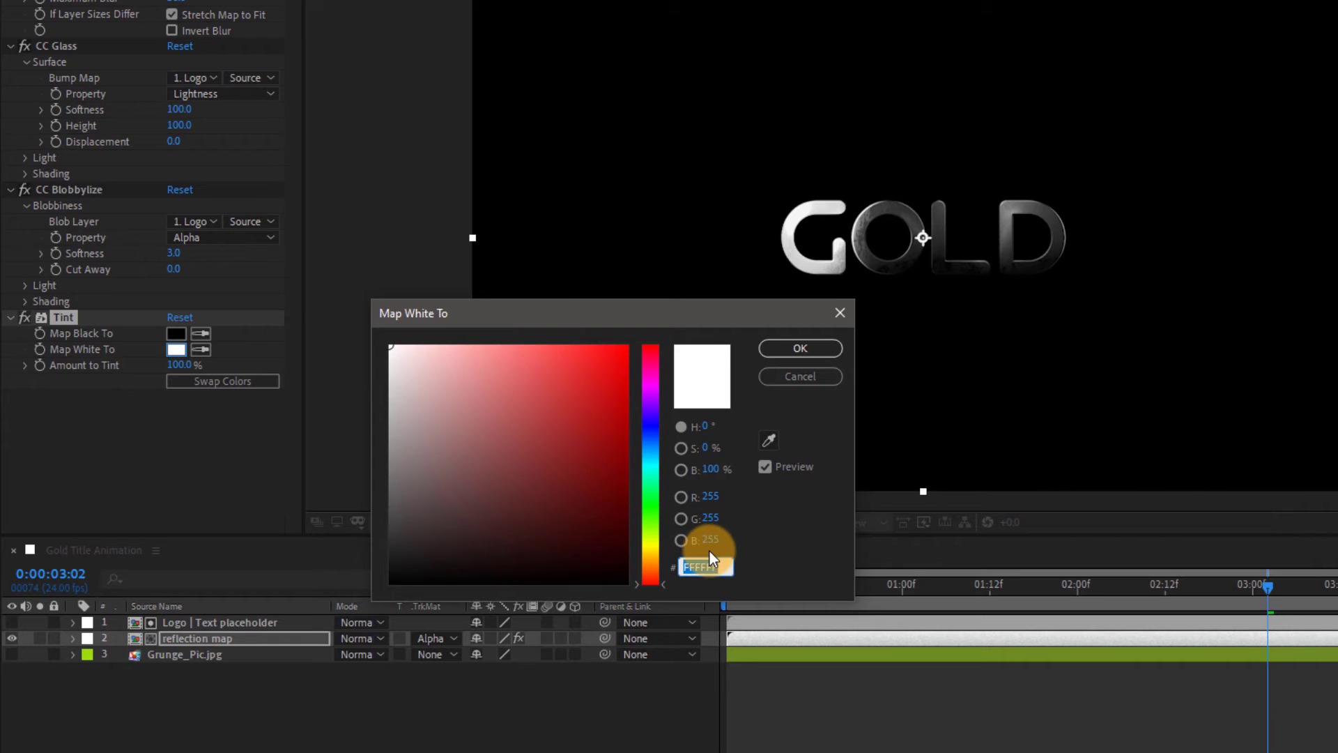
text(FF)
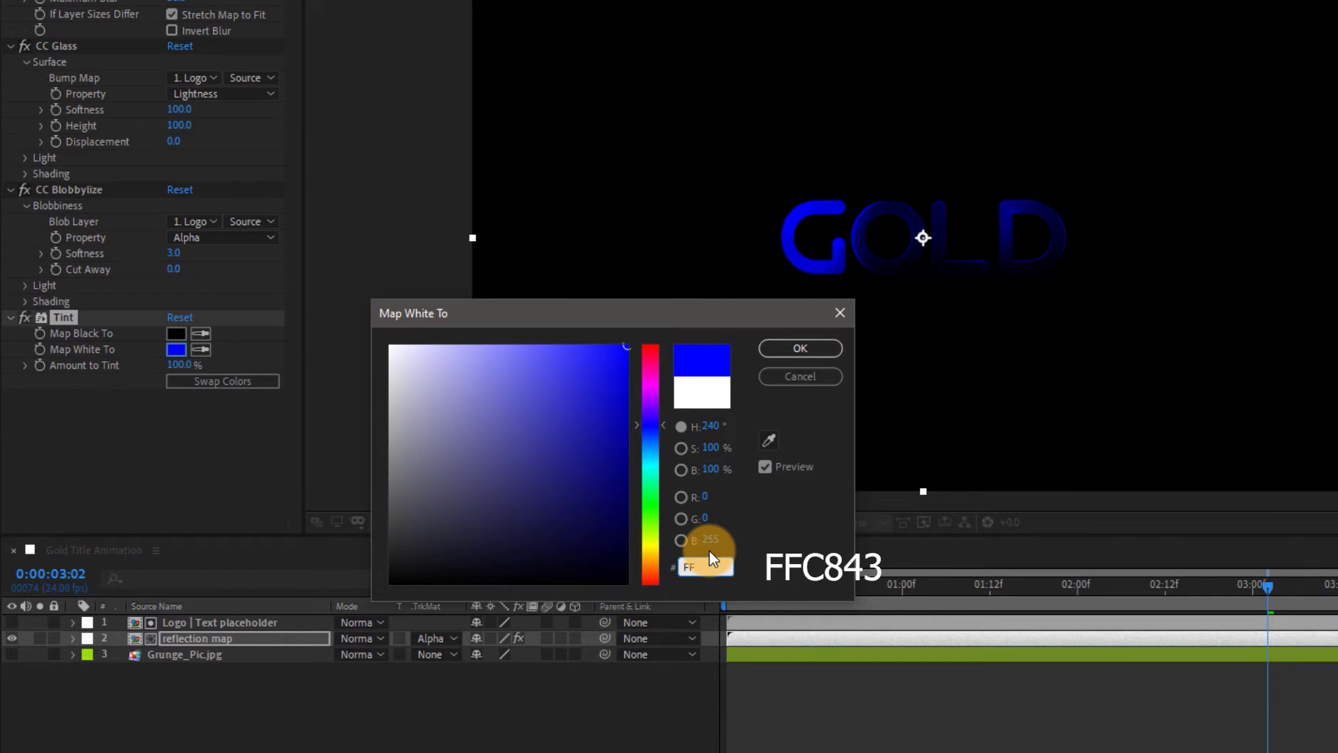
text(C8)
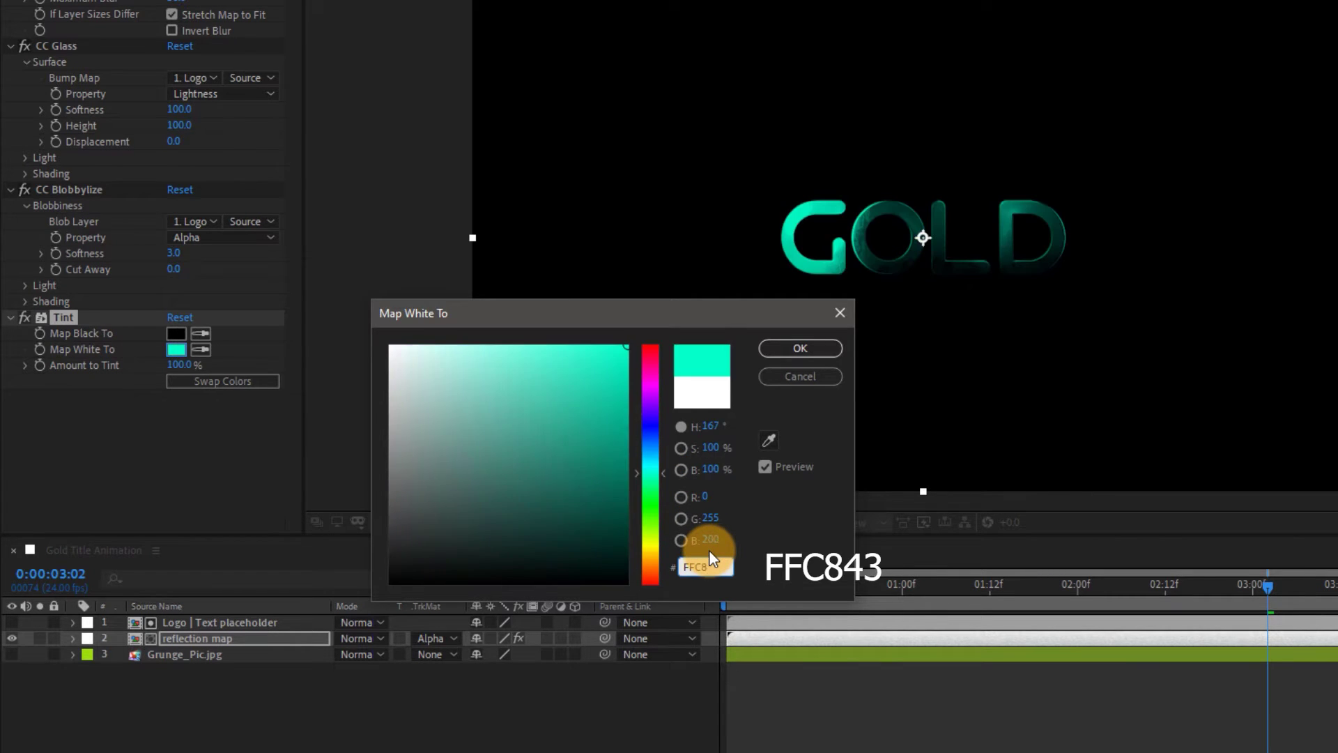
text(43)
click(800, 348)
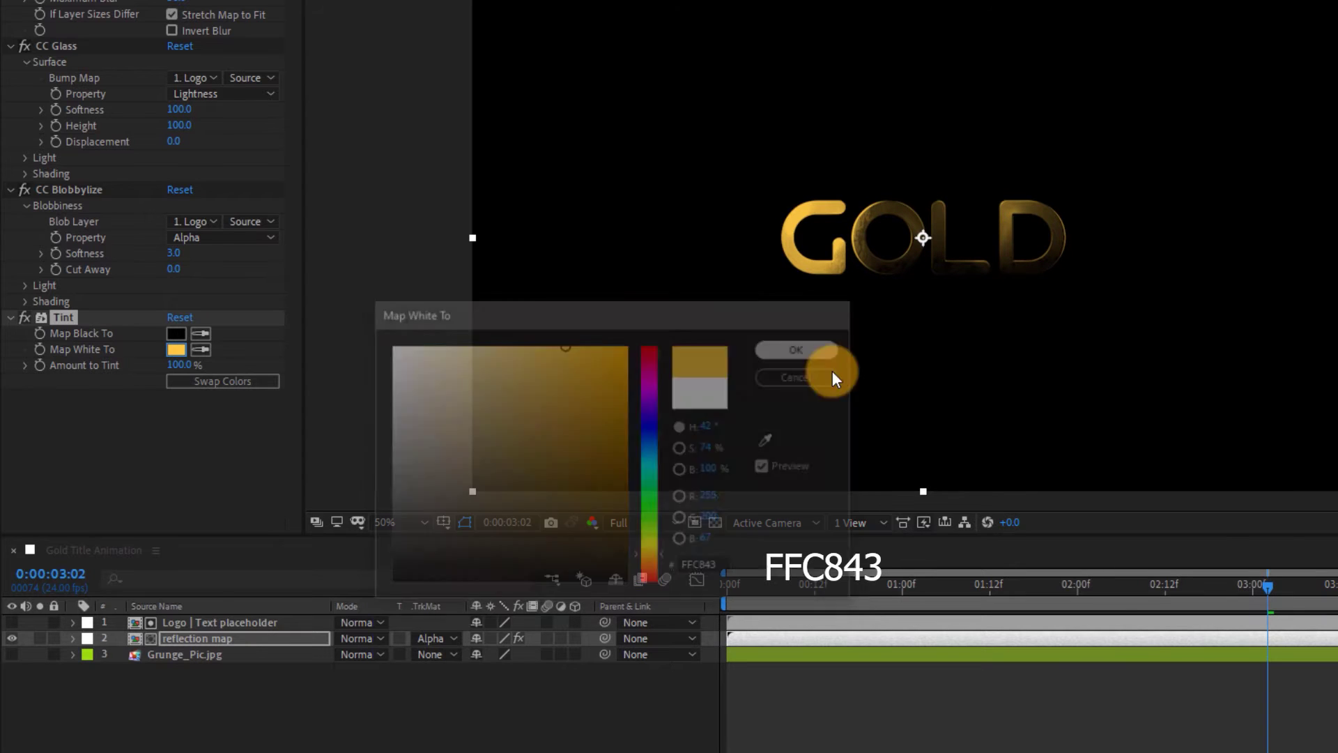
mouse_move(1114, 582)
mouse_down()
mouse_move(1059, 587)
mouse_move(1151, 607)
mouse_move(1037, 609)
mouse_up()
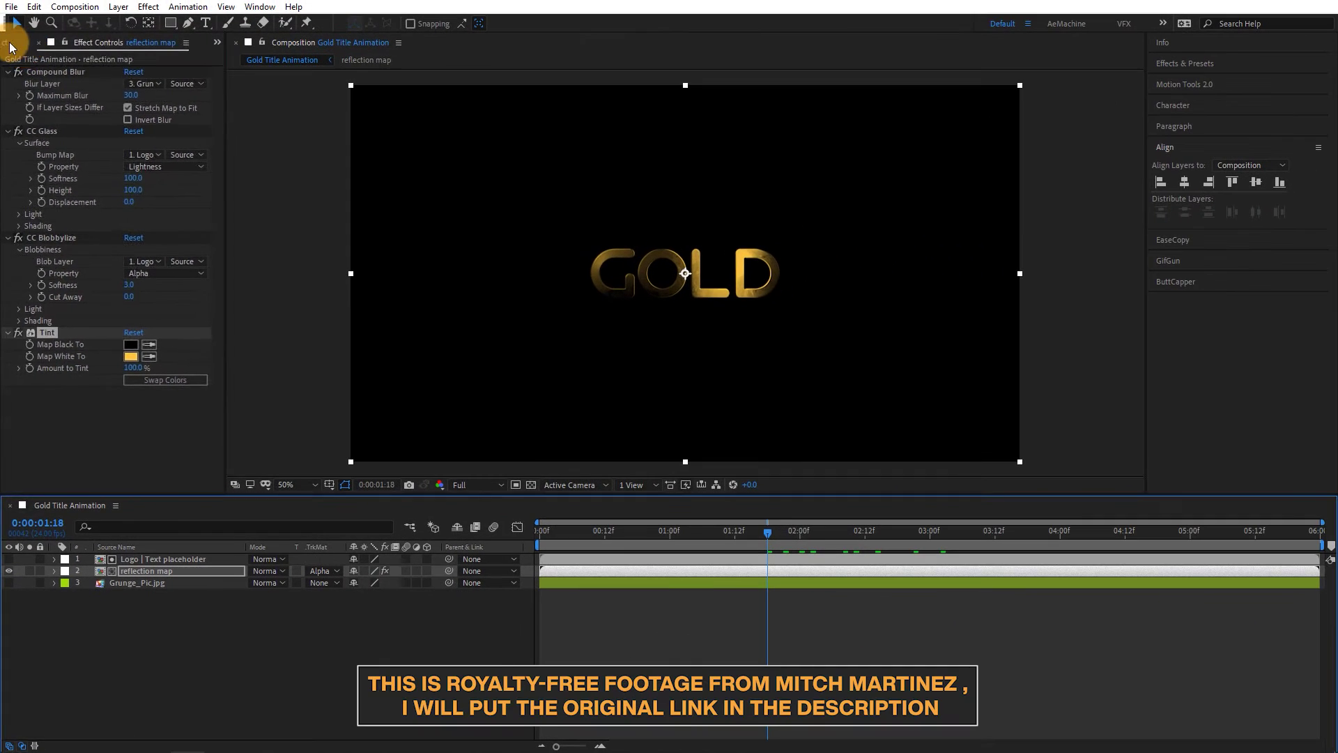
- Add the Particles 55 - 45s - 4k res.mp4 clip as the top layer in Screen blend mode
click(10, 45)
click(77, 222)
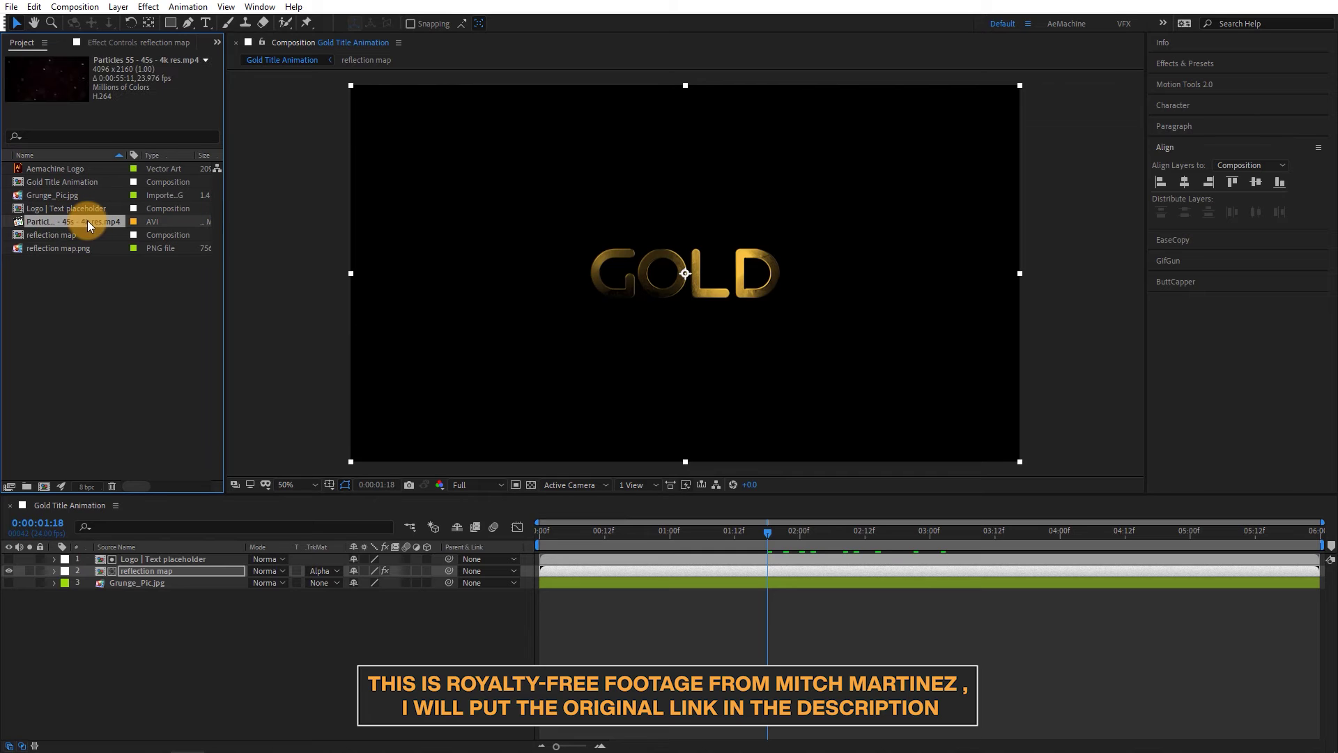
drag(86, 221, 128, 556)
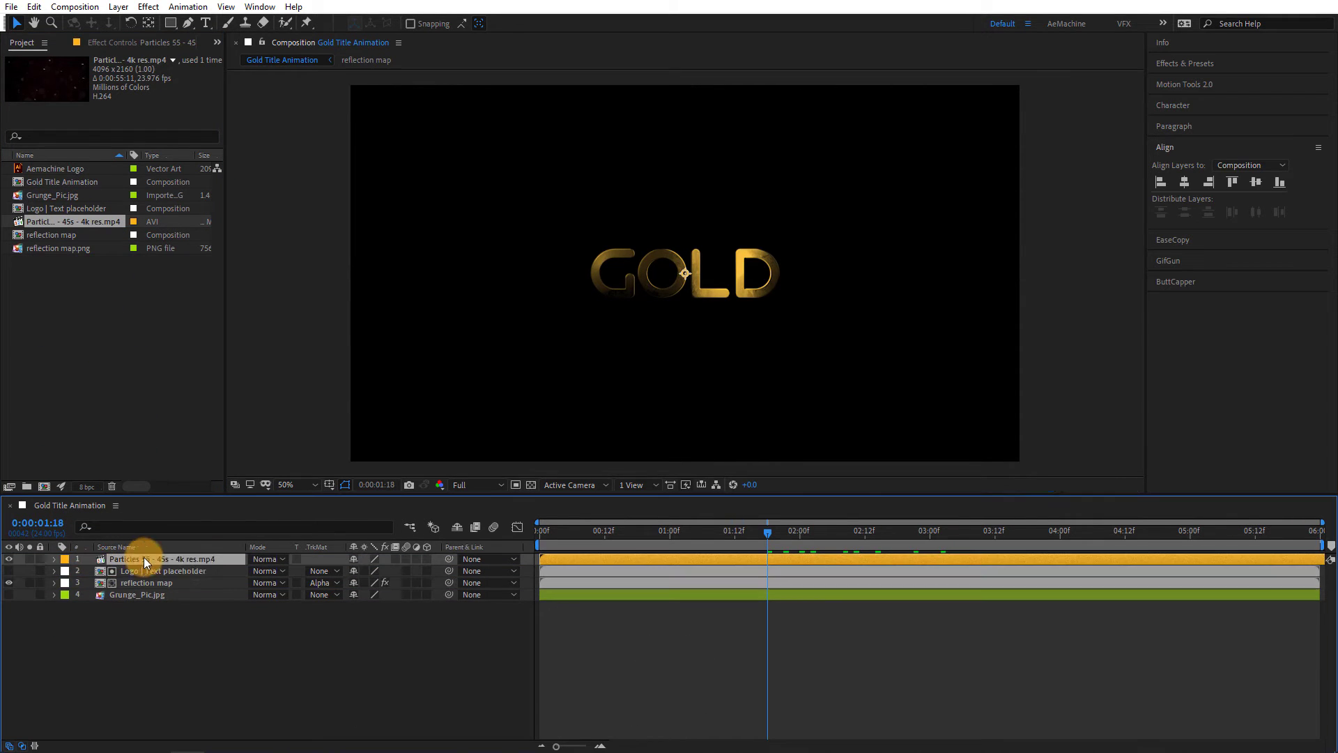
click(265, 559)
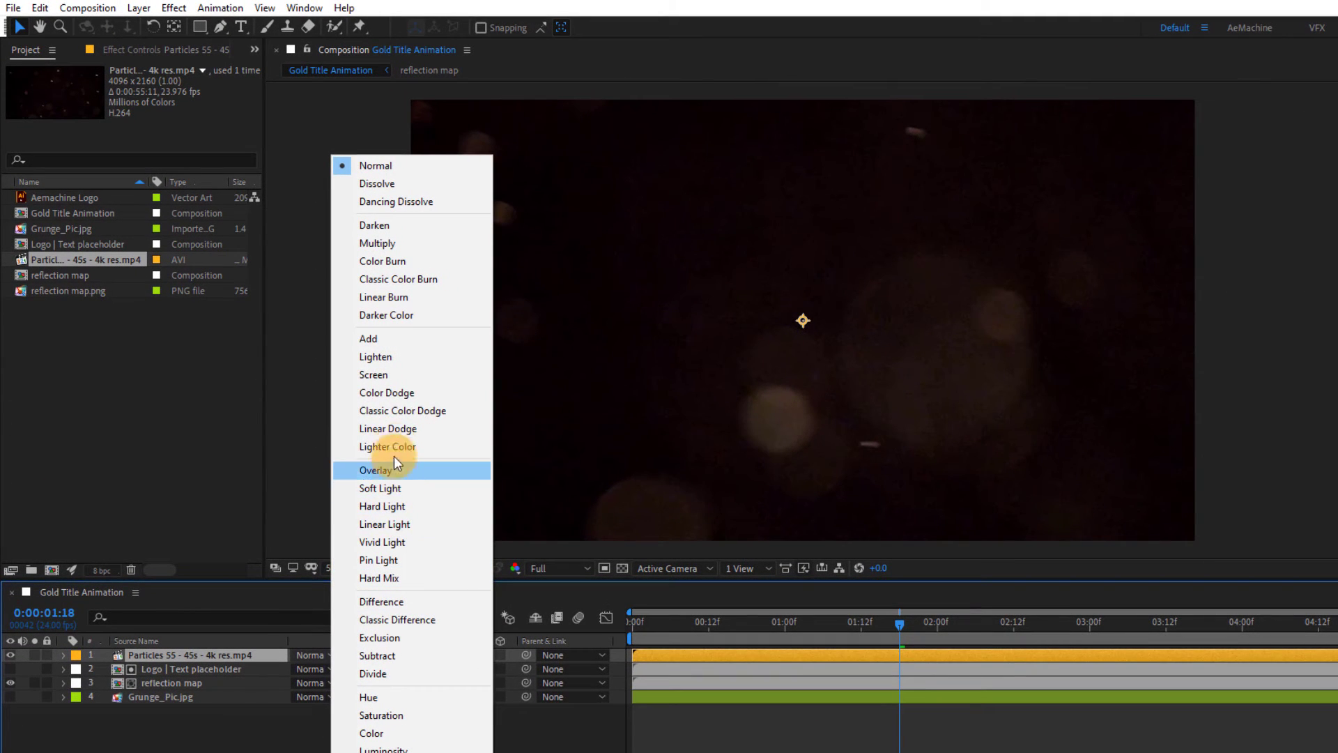
click(399, 377)
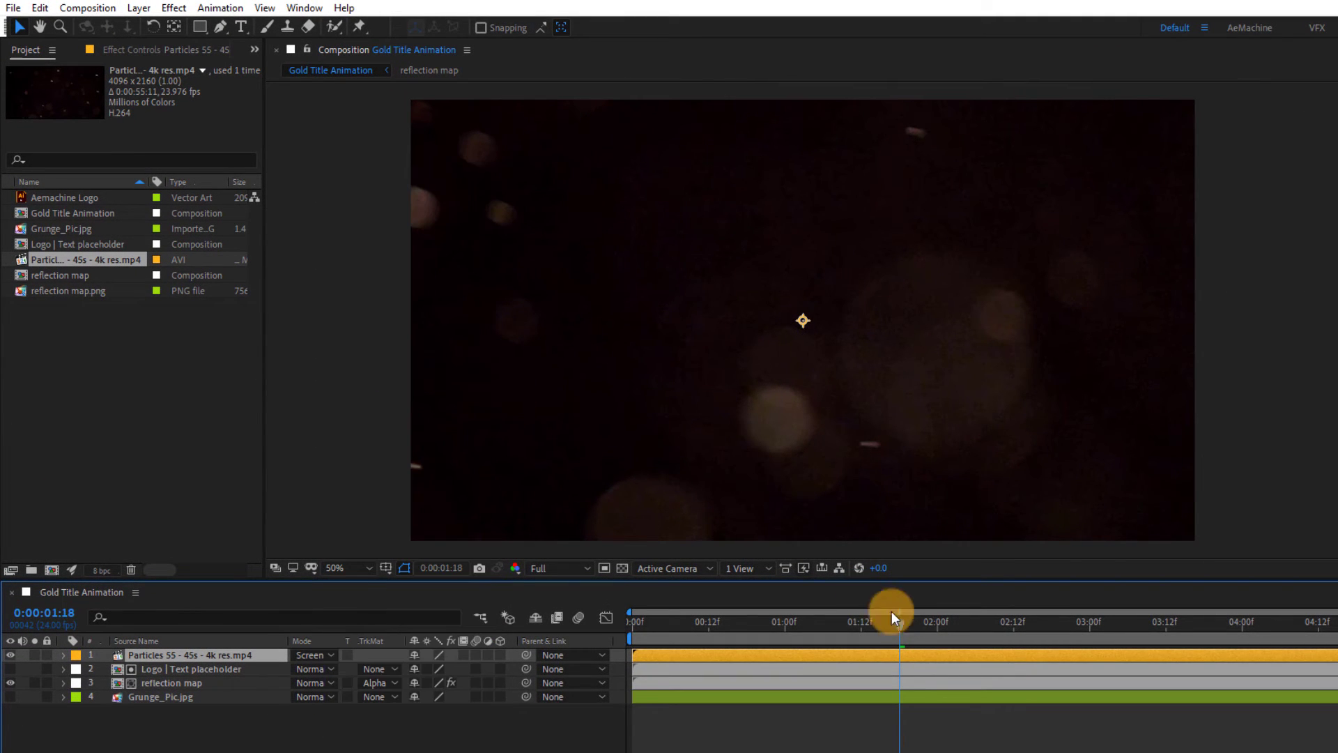
mouse_move(893, 616)
mouse_down()
mouse_move(974, 630)
mouse_move(950, 624)
mouse_up()
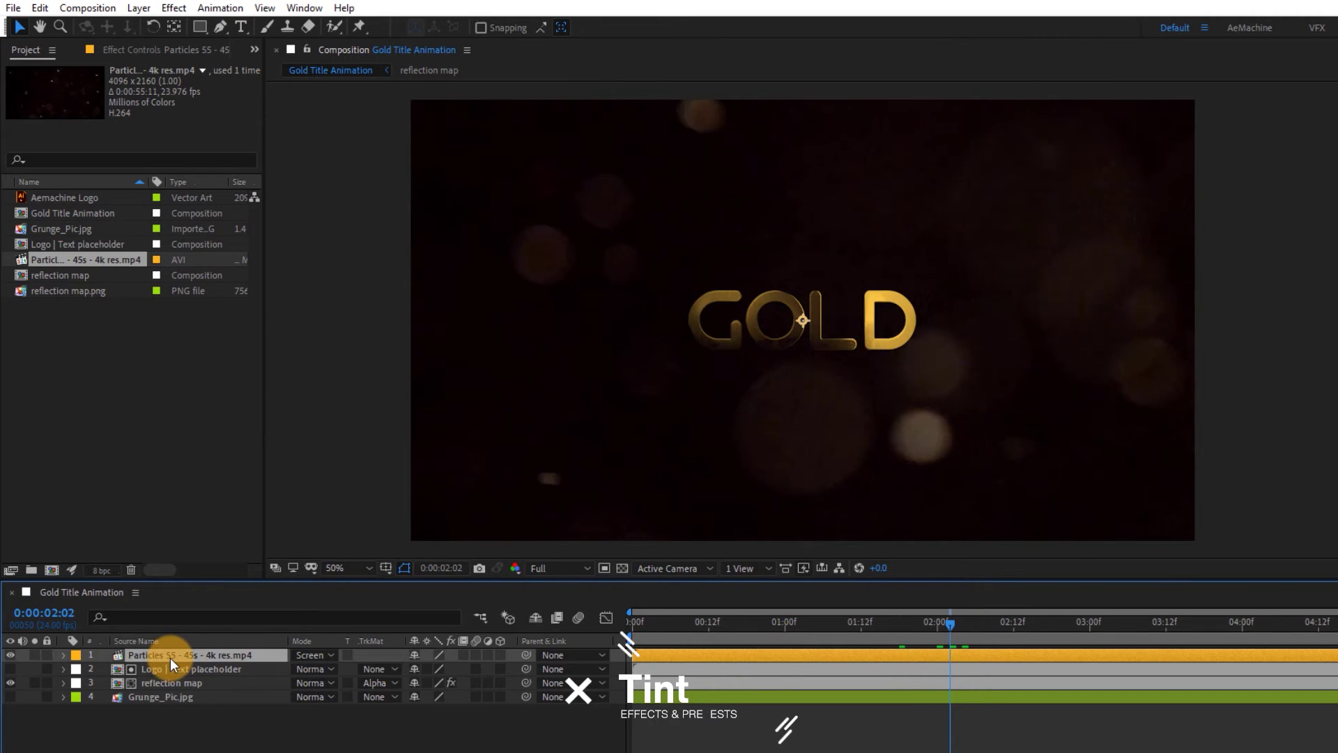
- Apply Tint to the particles layer with Map White To set to gold FFD272
key(ctrl+space)
text(tint)
key(Return)
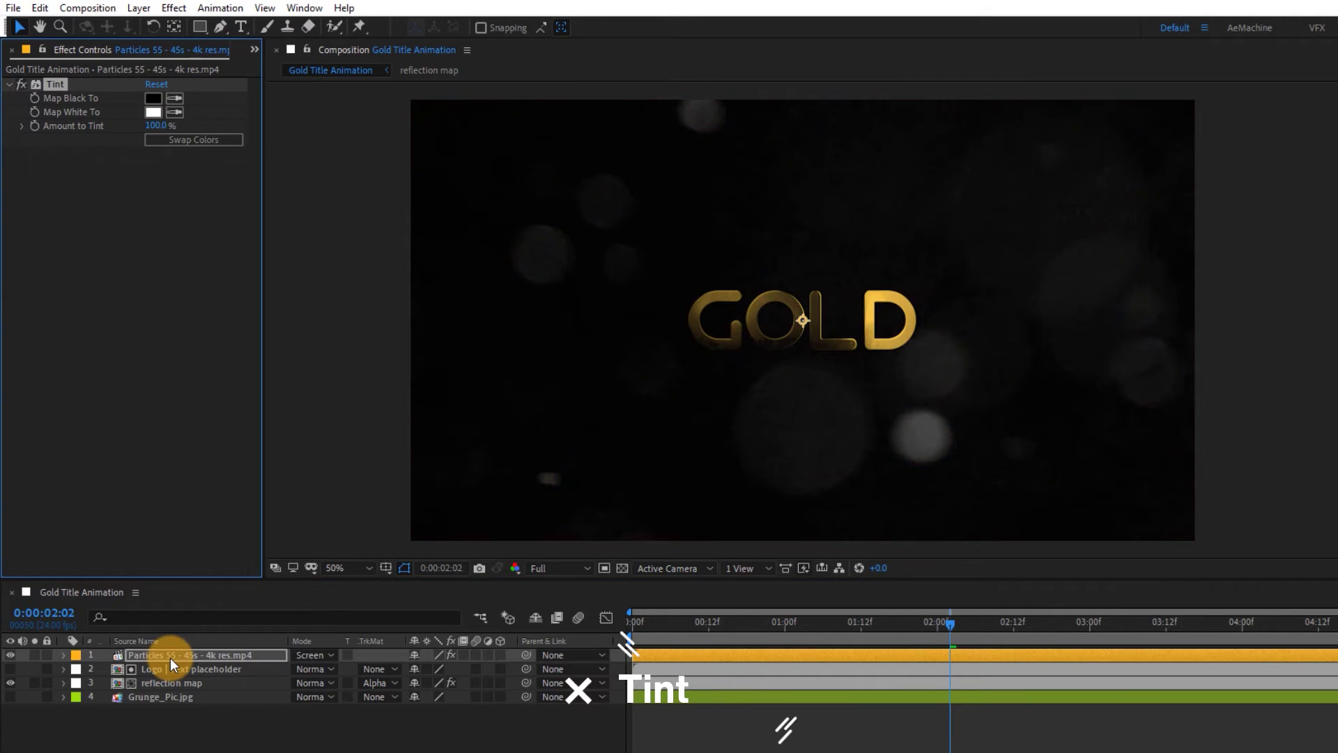
click(159, 110)
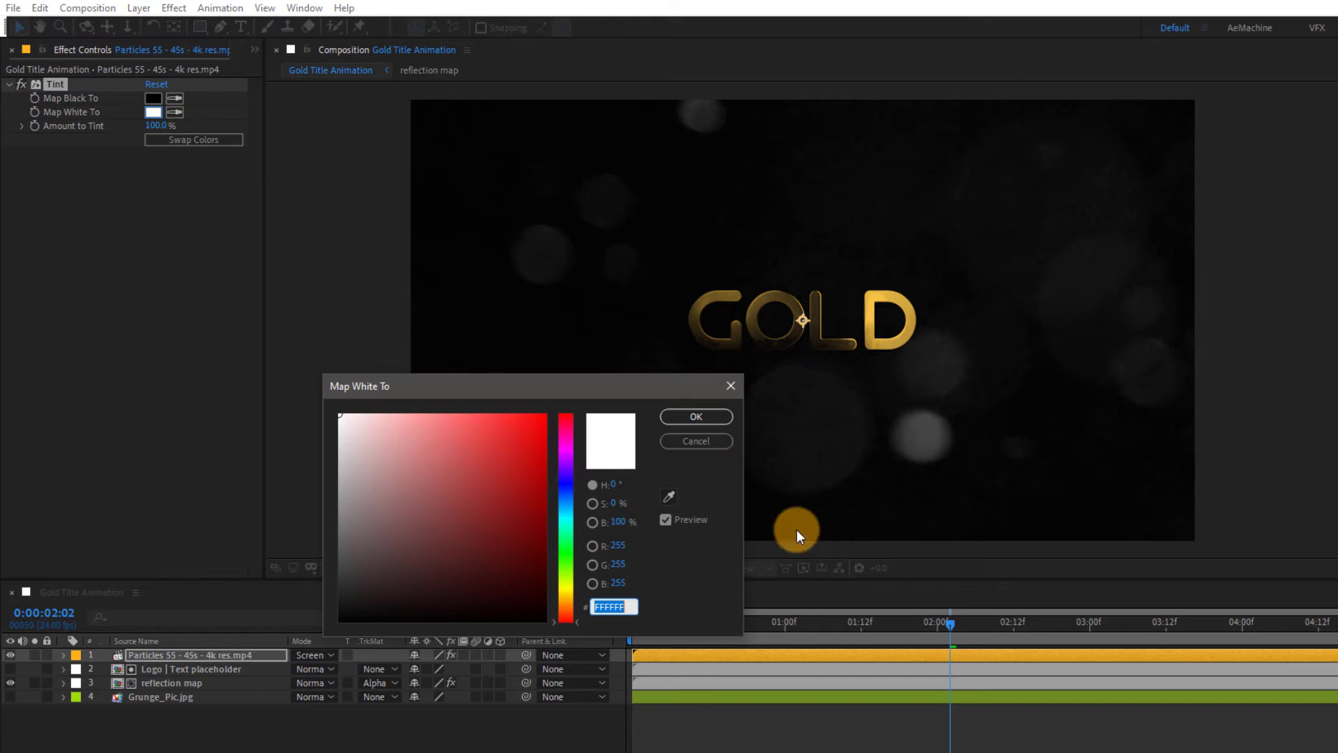
click(565, 600)
drag(566, 600, 565, 608)
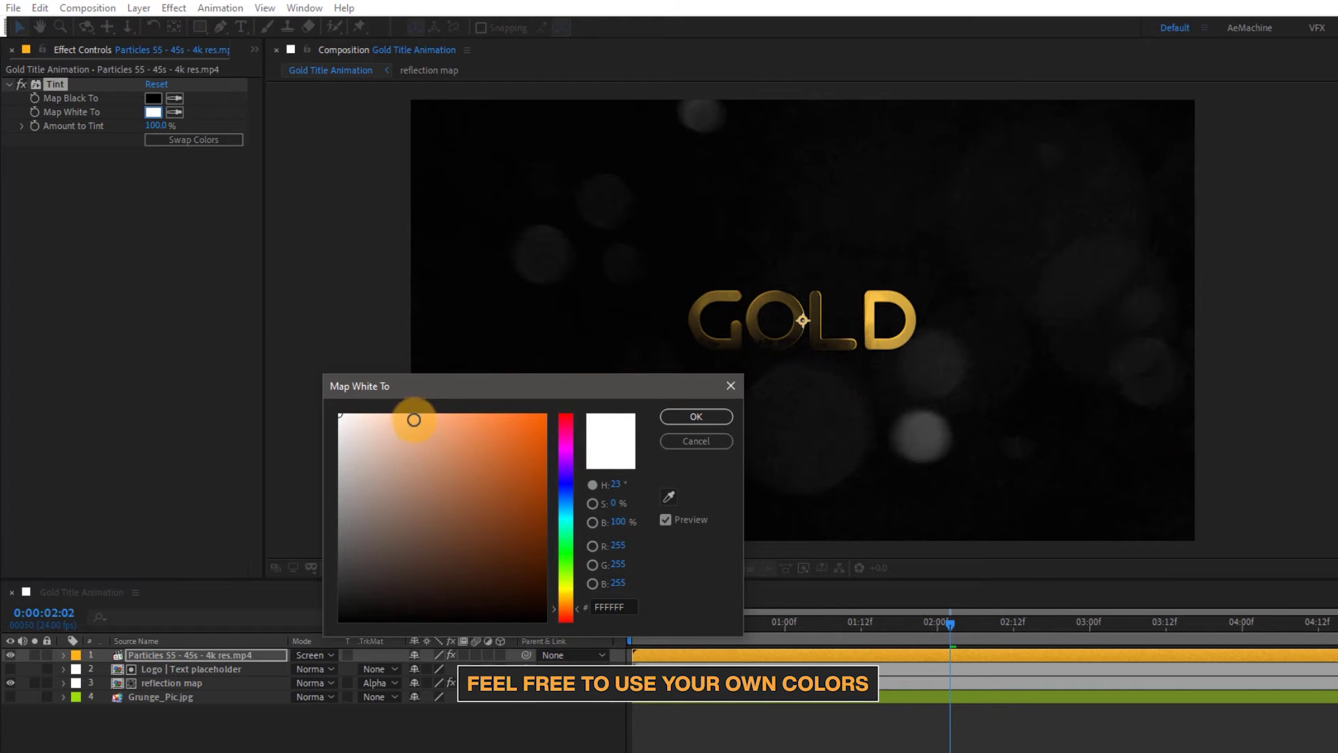
click(433, 416)
drag(433, 416, 453, 414)
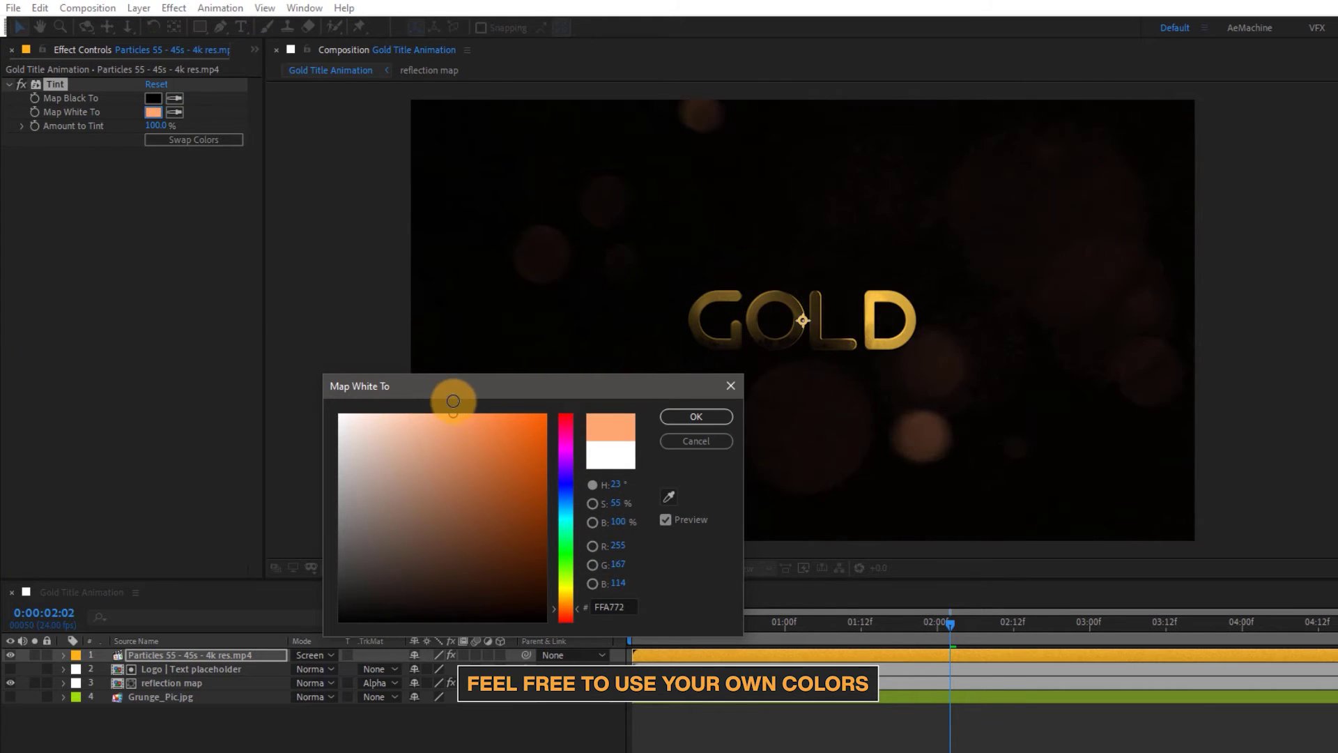
click(564, 600)
drag(565, 599, 565, 596)
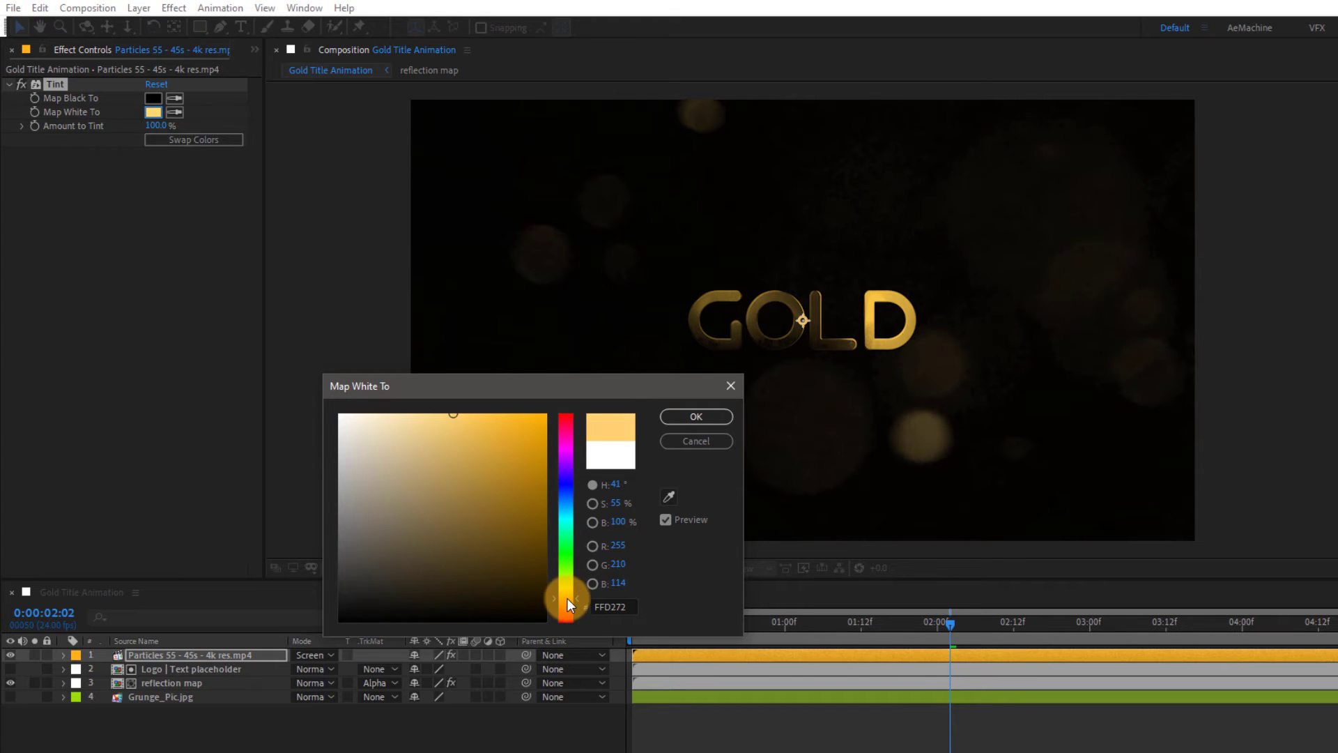
click(697, 417)
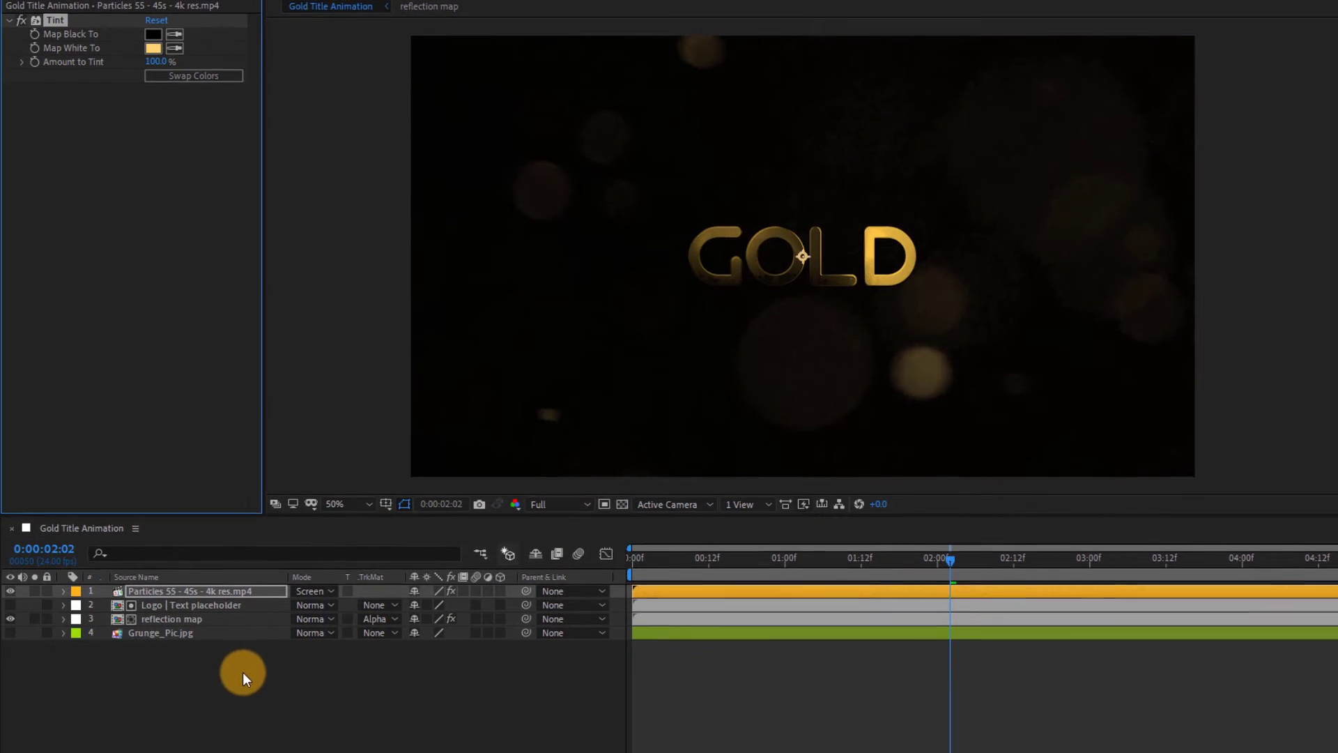
- Add a new adjustment layer named CC
right_click(127, 672)
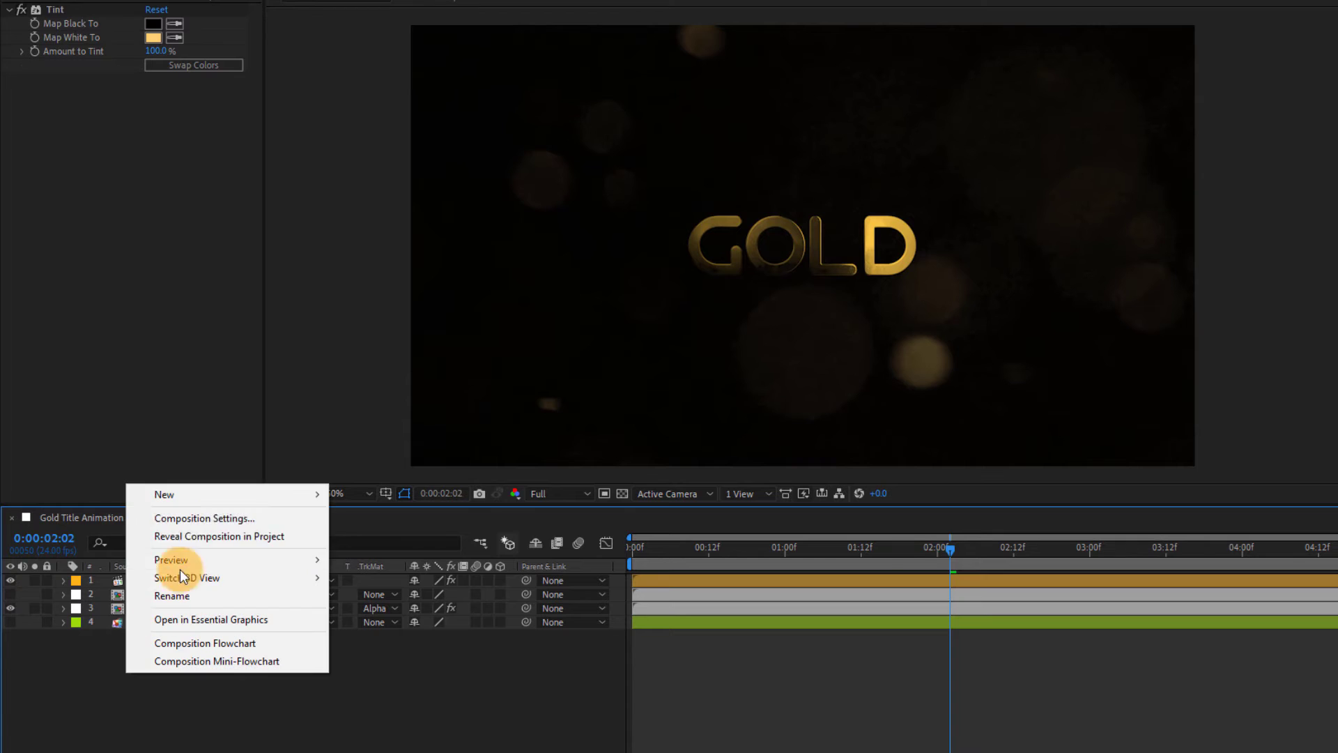
mouse_move(190, 496)
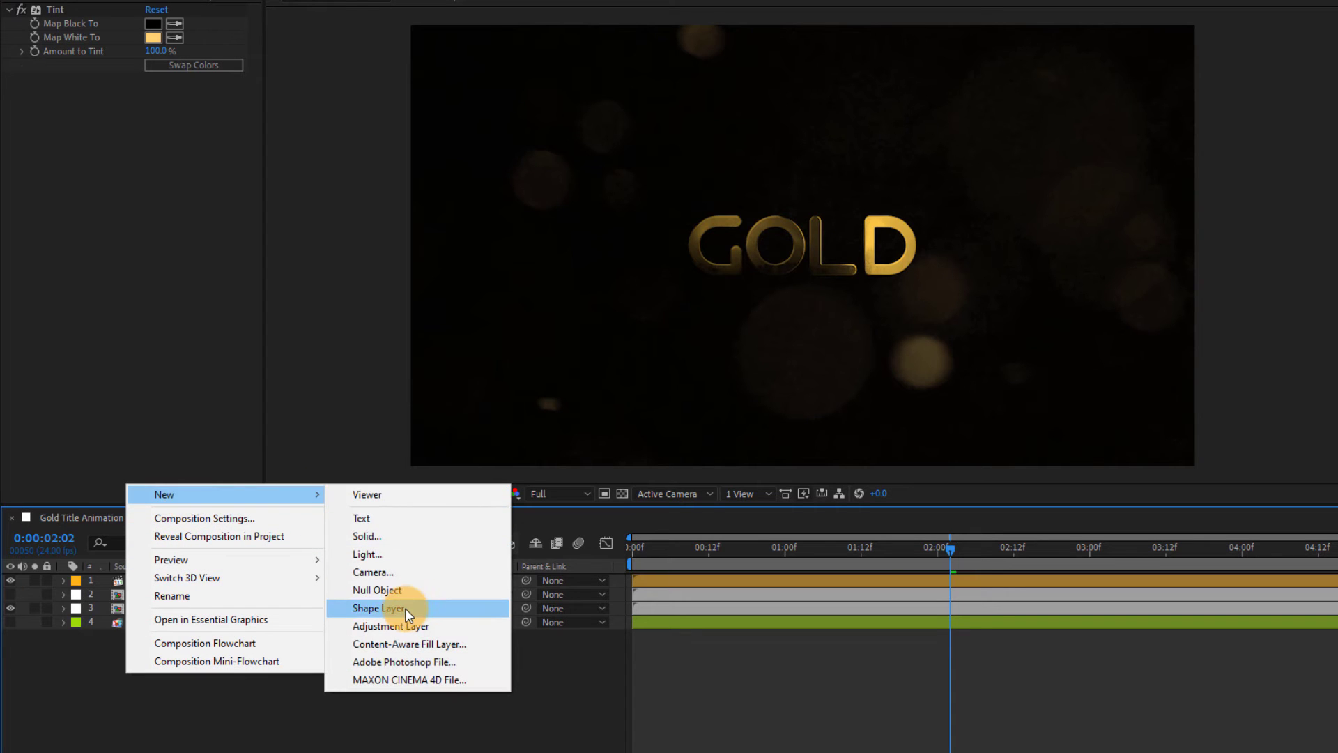
click(407, 627)
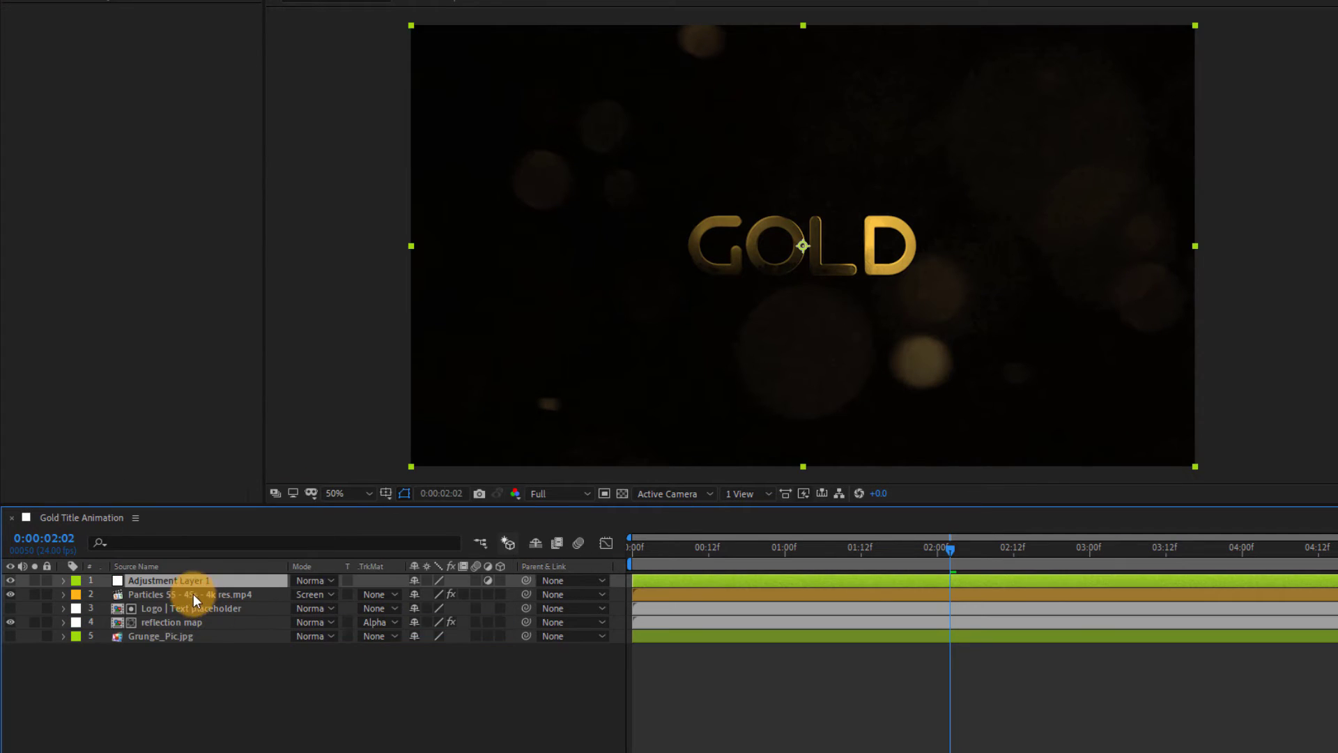
key(Return)
text(CC)
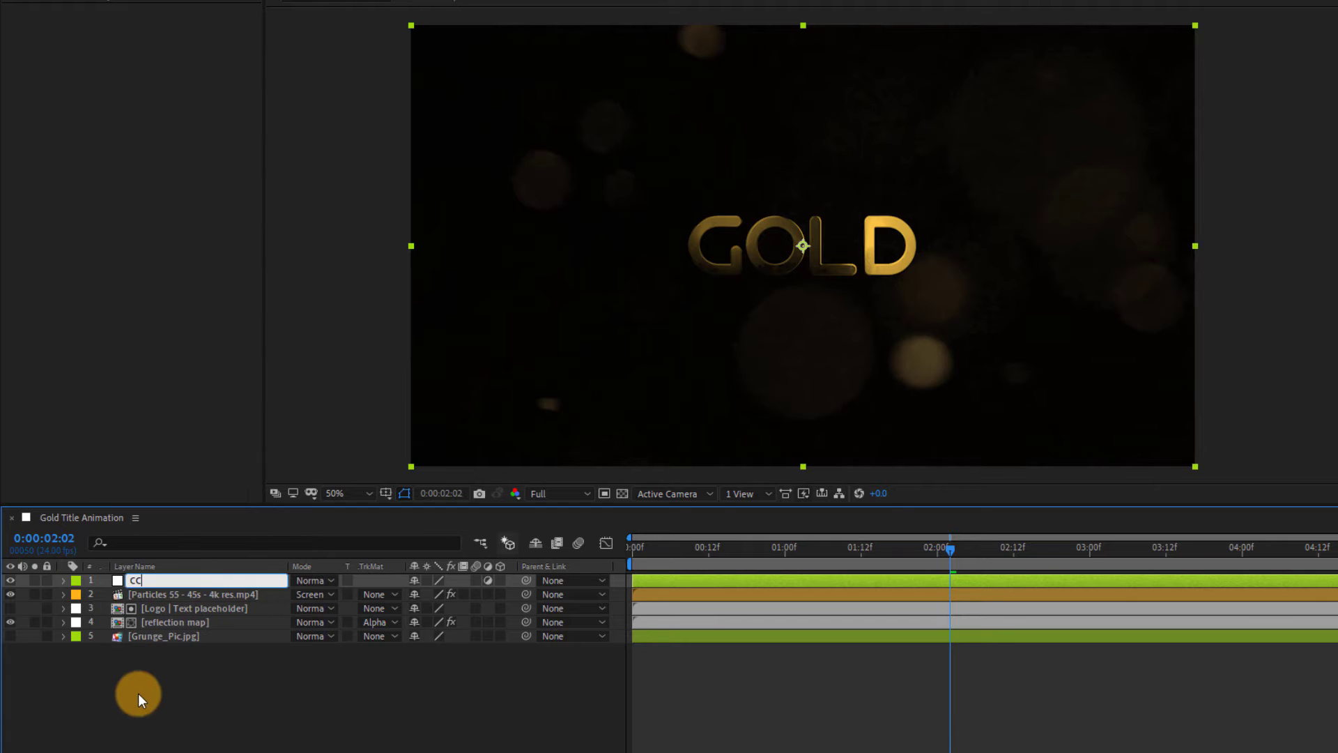
click(138, 692)
- Apply Curves to CC with a slight RGB curve bend for subtle contrast
click(136, 583)
key(ctrl+space)
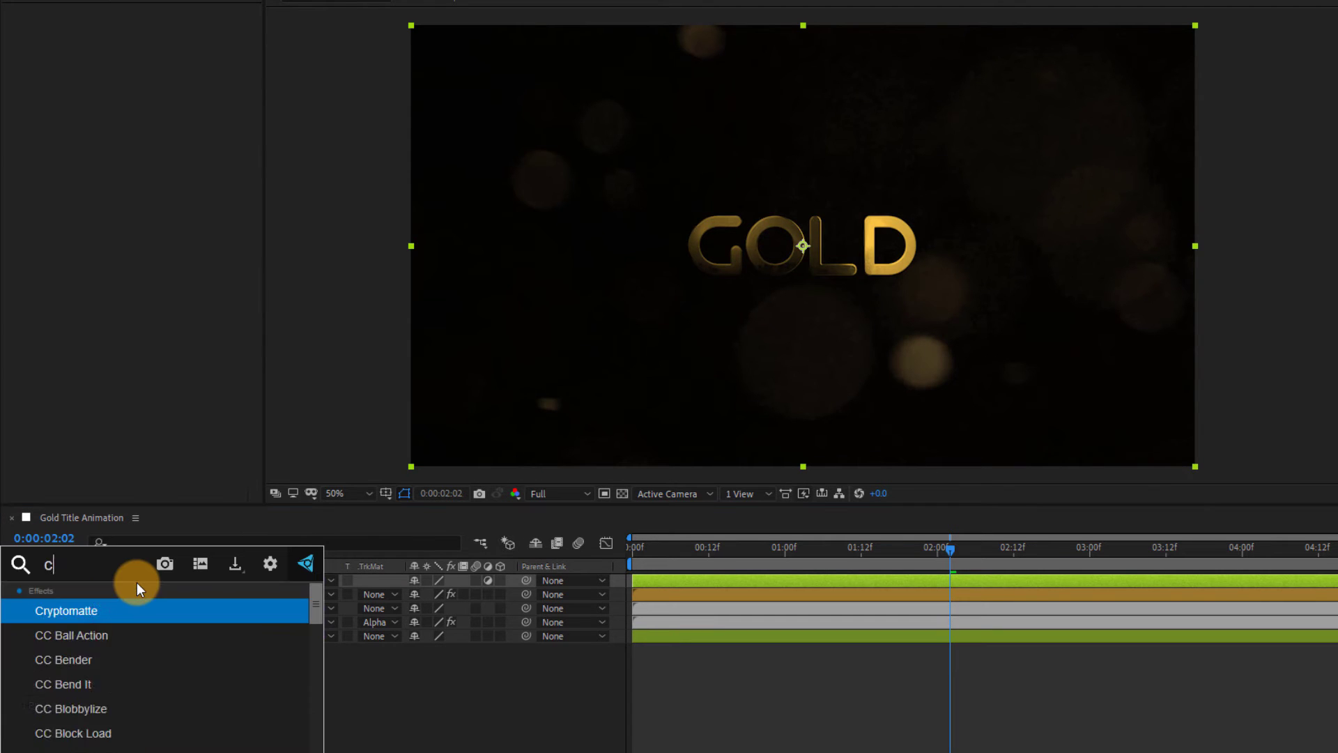
text(cur)
key(Return)
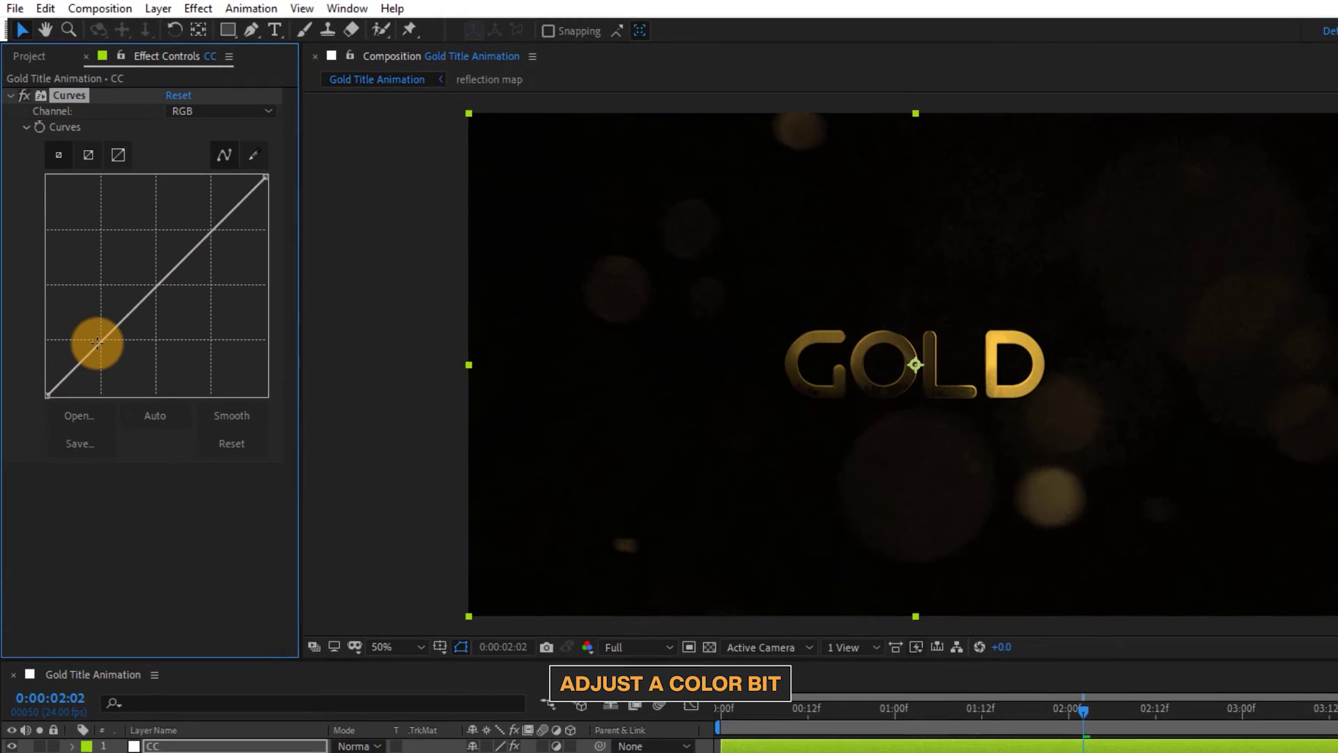
drag(104, 349, 95, 339)
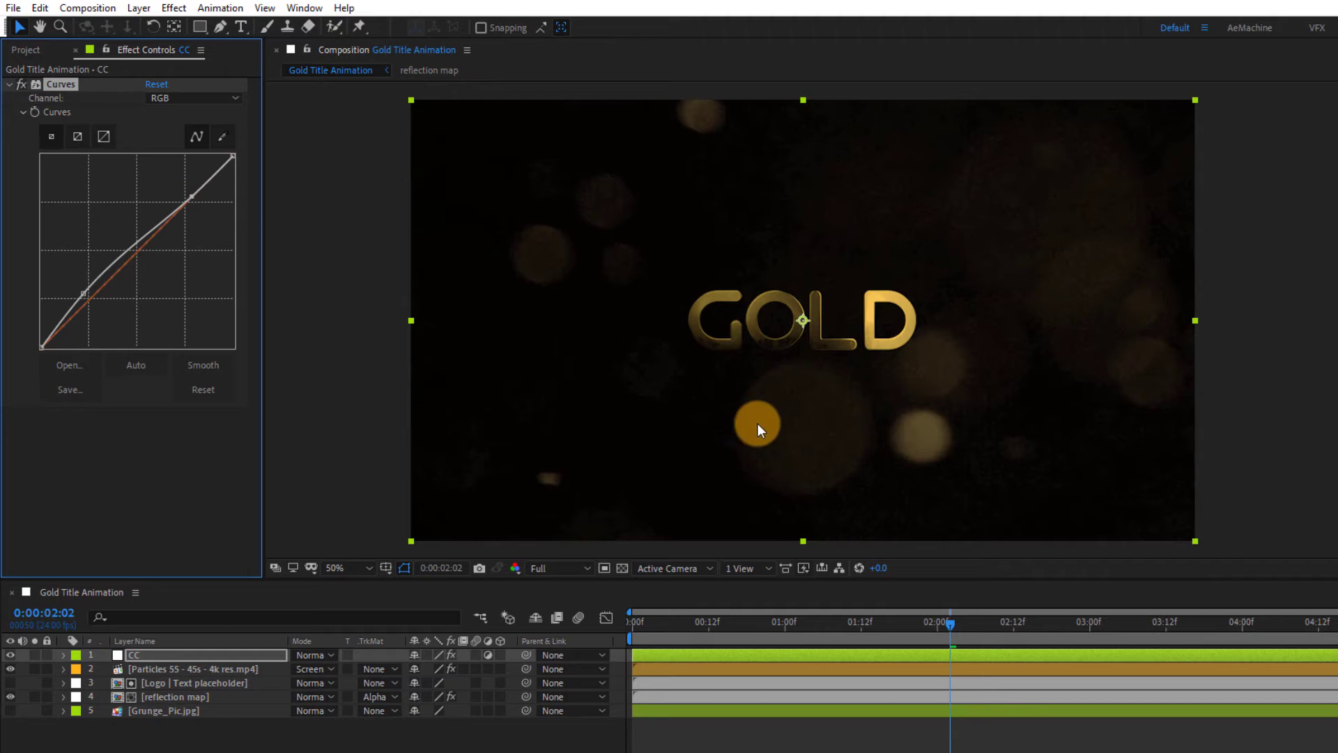
scroll(757, 424, down, 2)
click(170, 669)
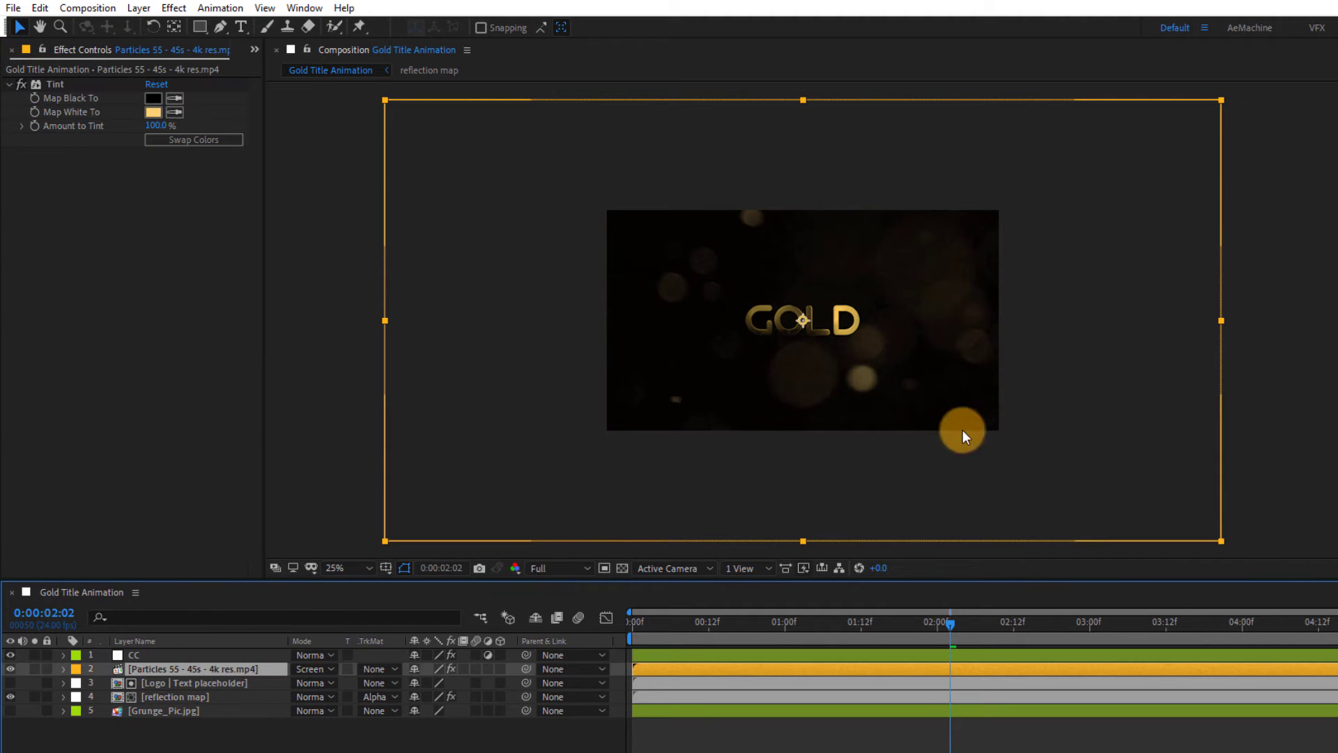
- Scale the Particles layer down to roughly fill the frame and fit the composition in view
drag(1227, 549, 1028, 460)
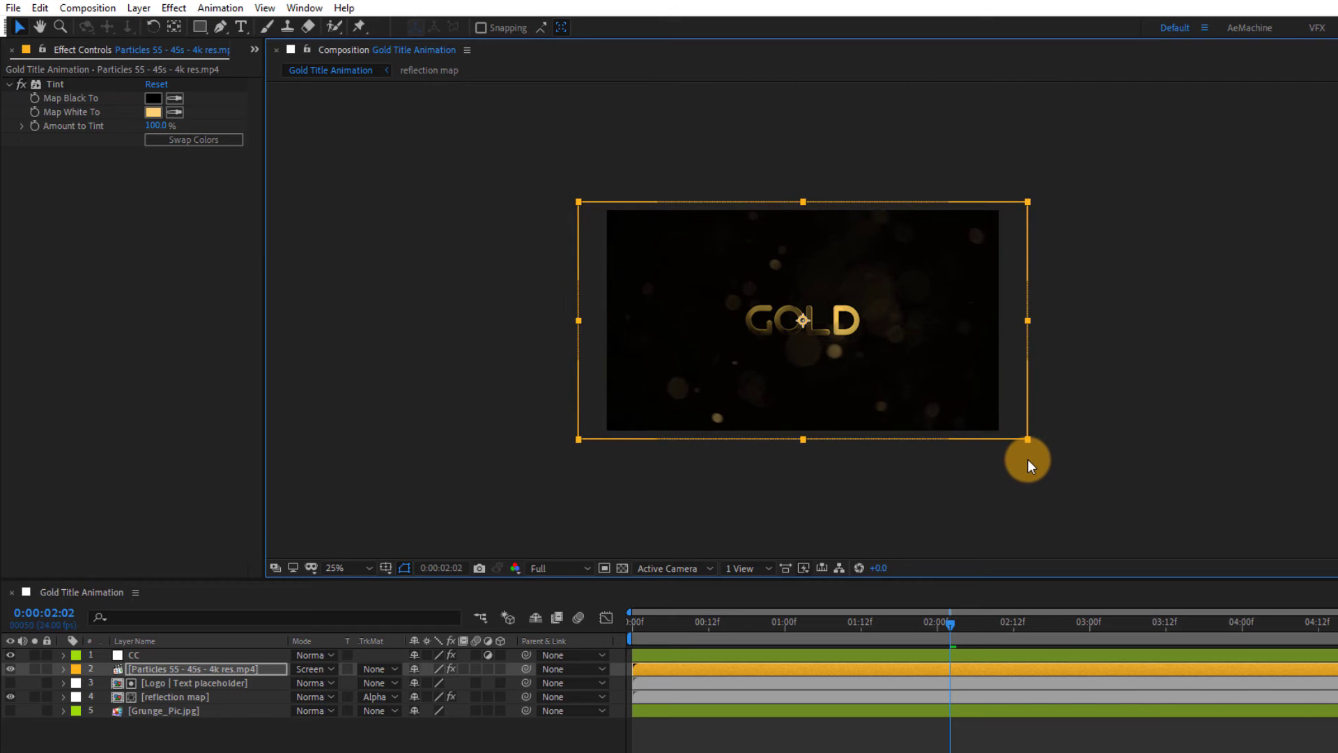
key(shift+slash)
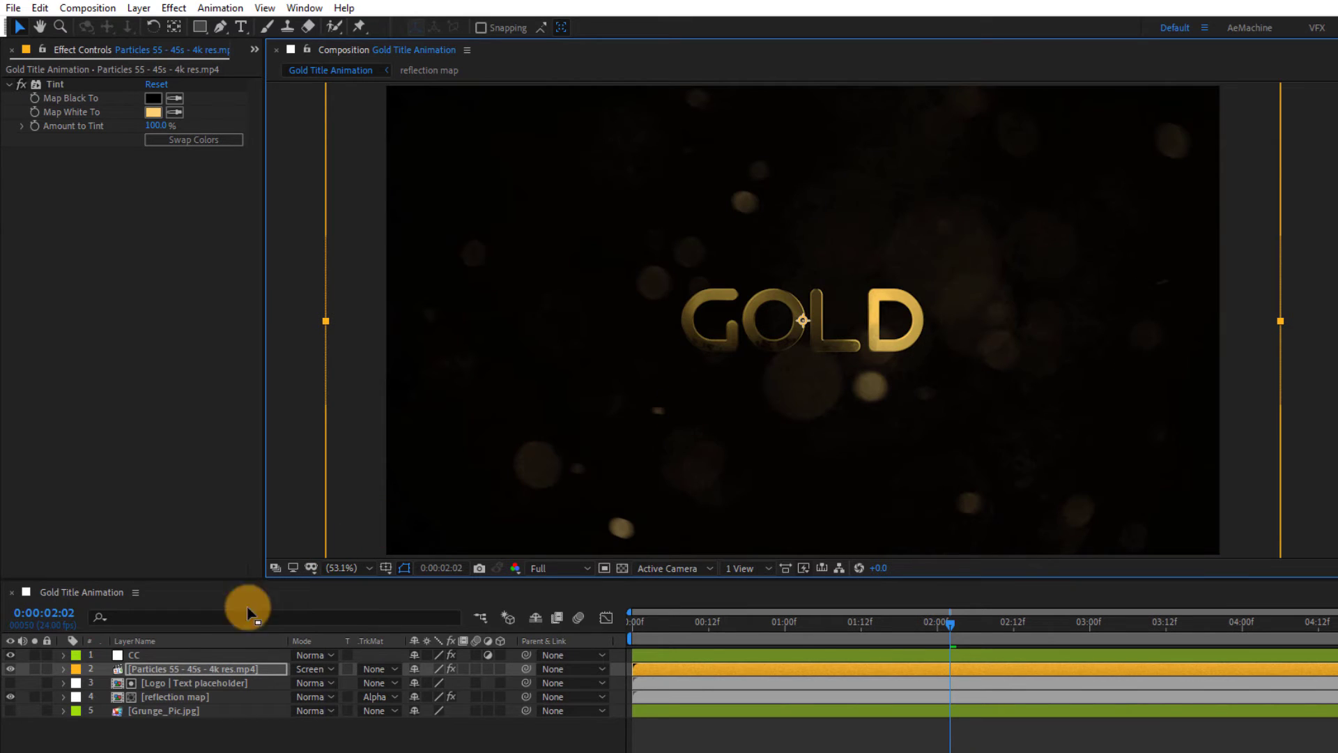
right_click(168, 735)
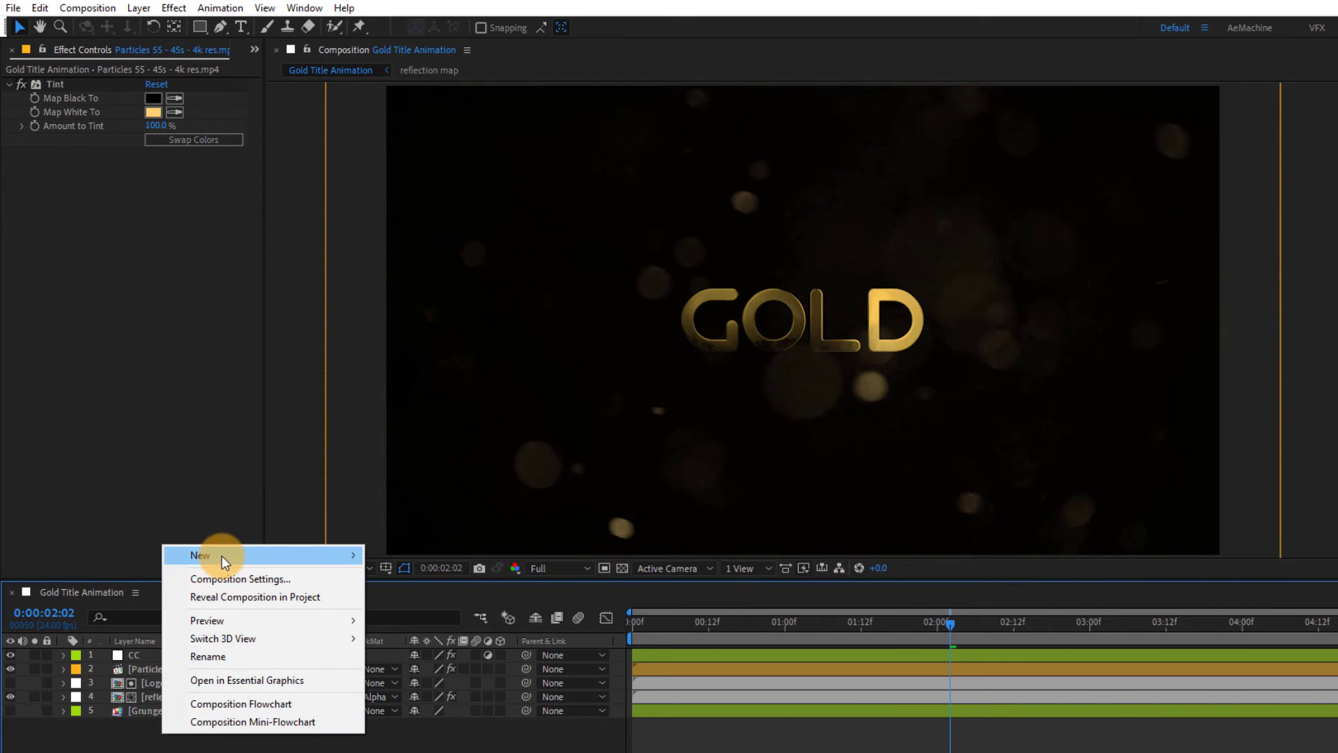
- Add another adjustment layer named Lens Distort
mouse_move(221, 555)
click(390, 686)
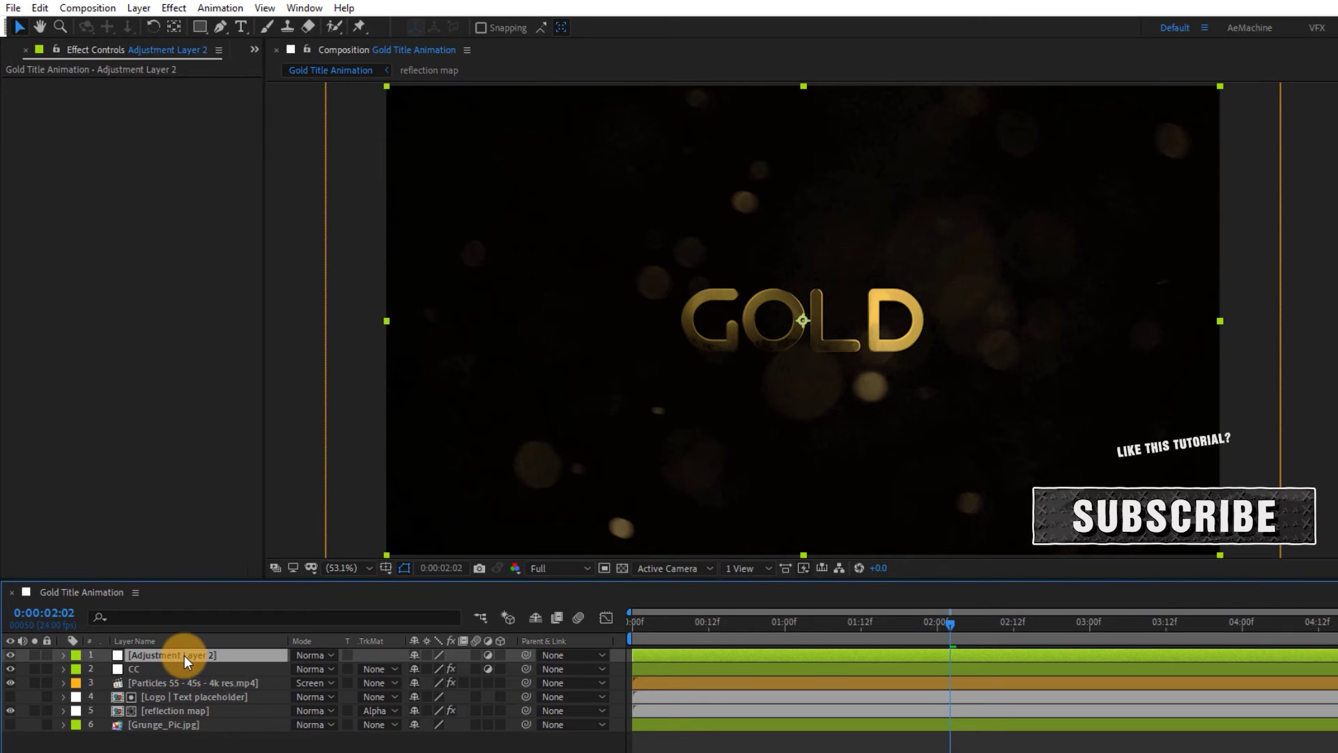
key(Return)
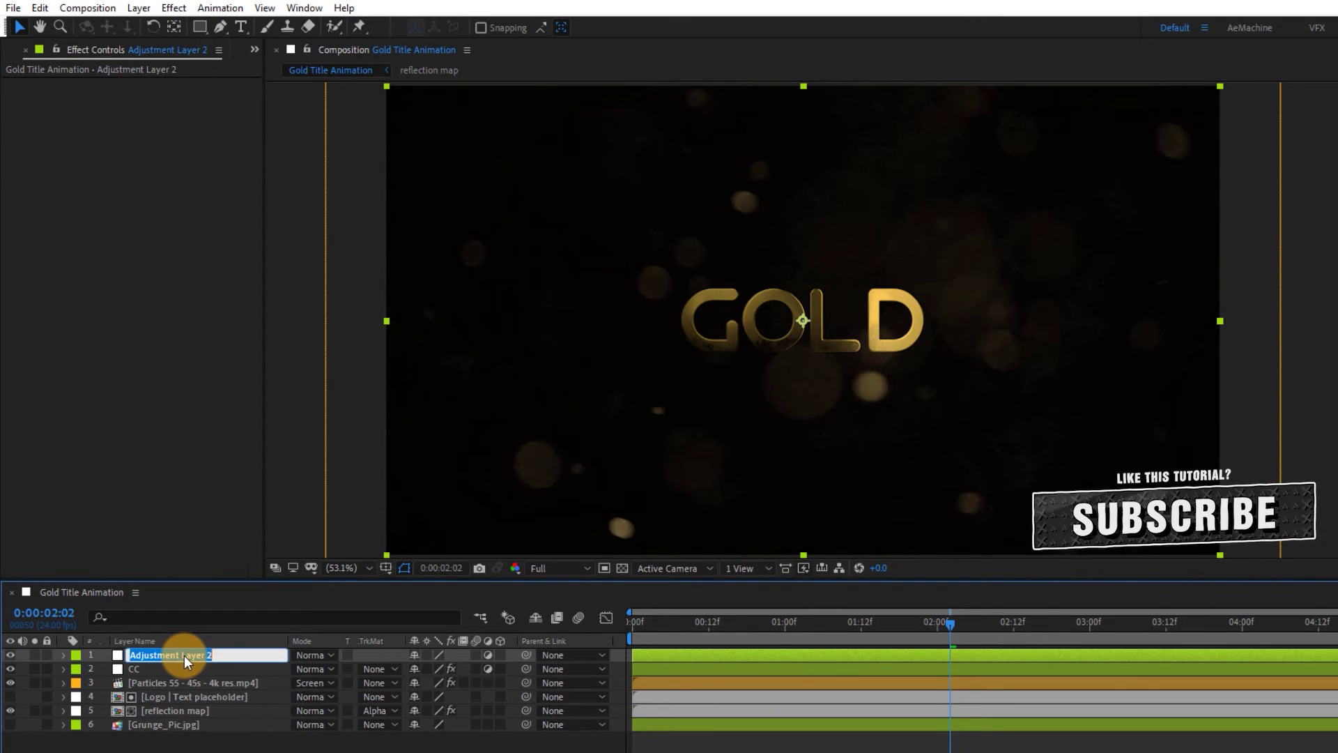
text(Lens Distort)
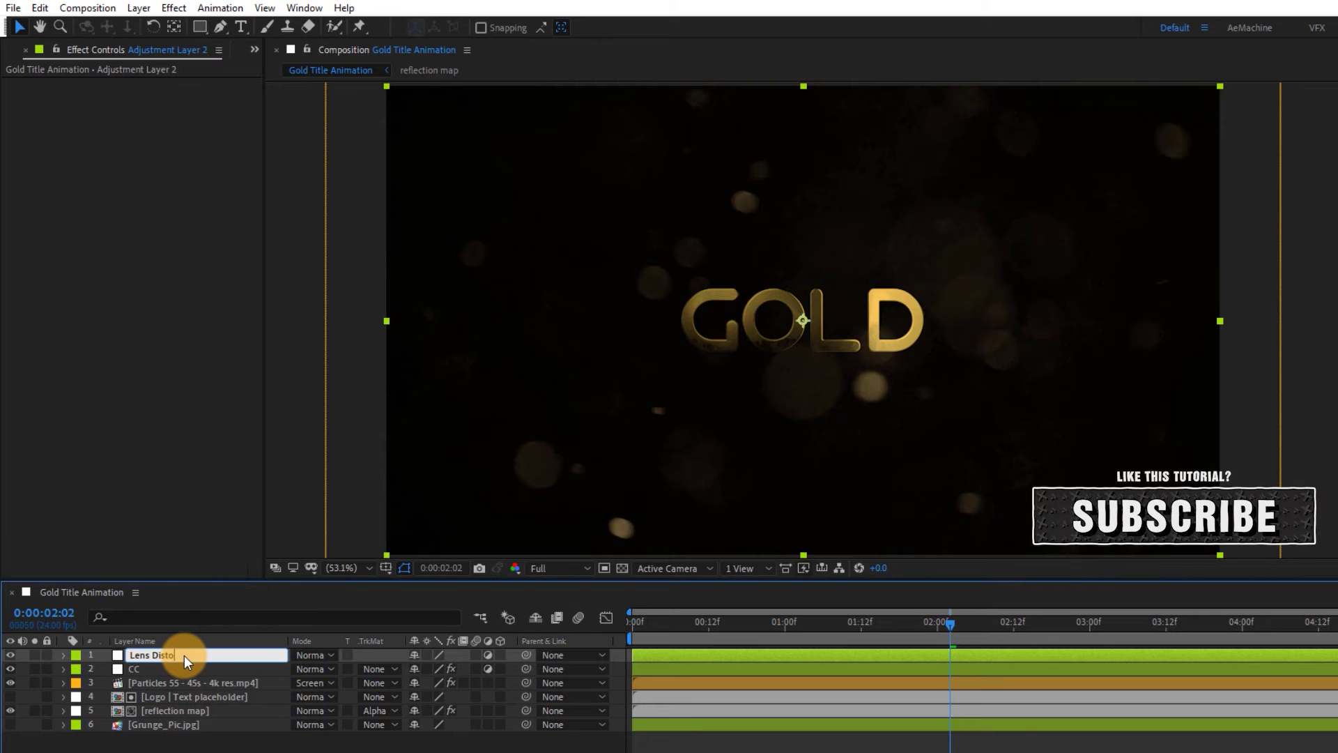
key(Return)
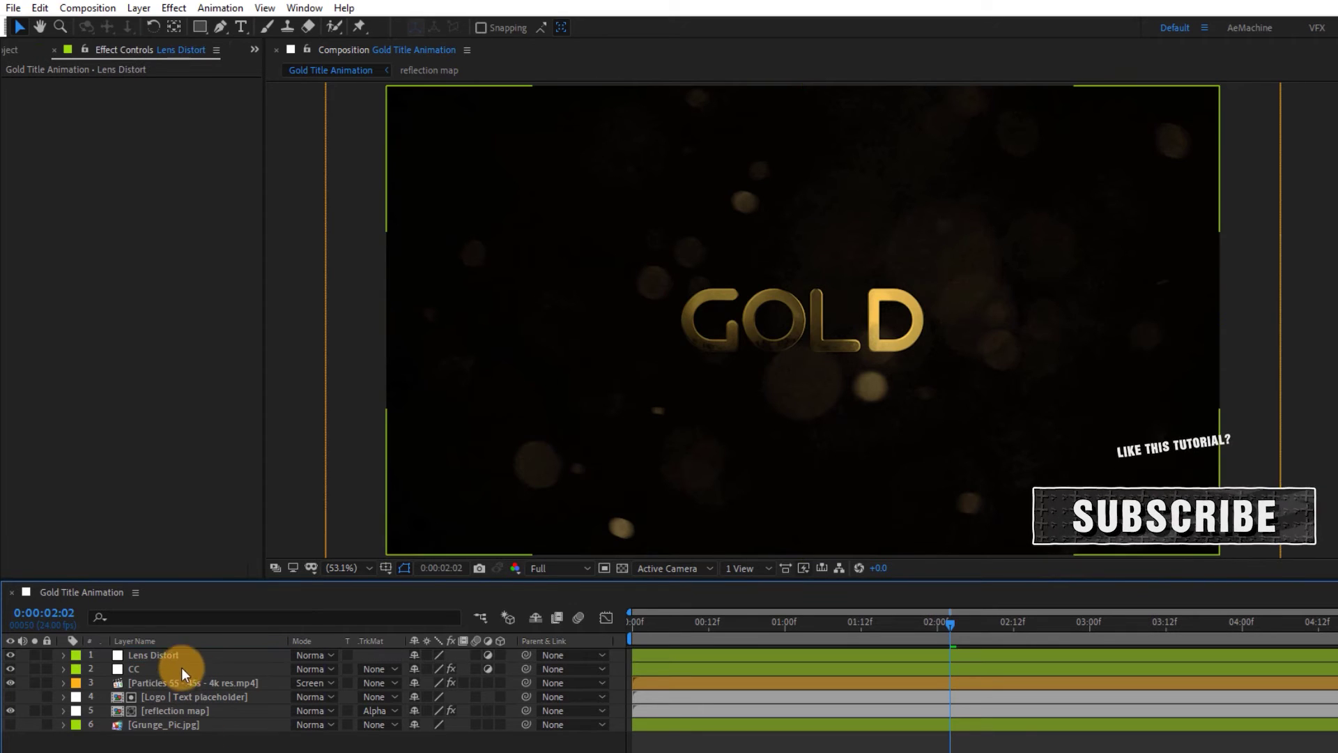
- Apply Optics Compensation with Reverse Lens Distortion and a new Field Of View, then move CC above it
key(ctrl+space)
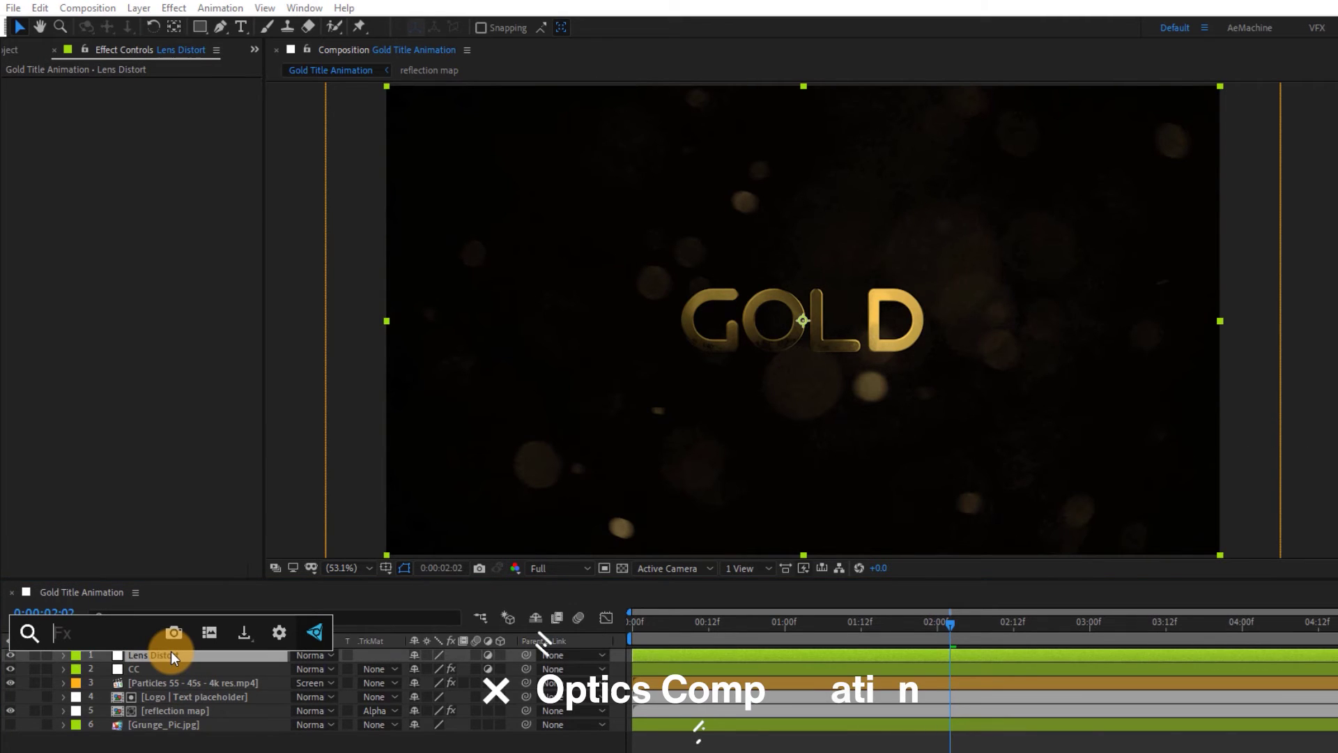
text(opti)
key(Down)
key(Down)
key(Return)
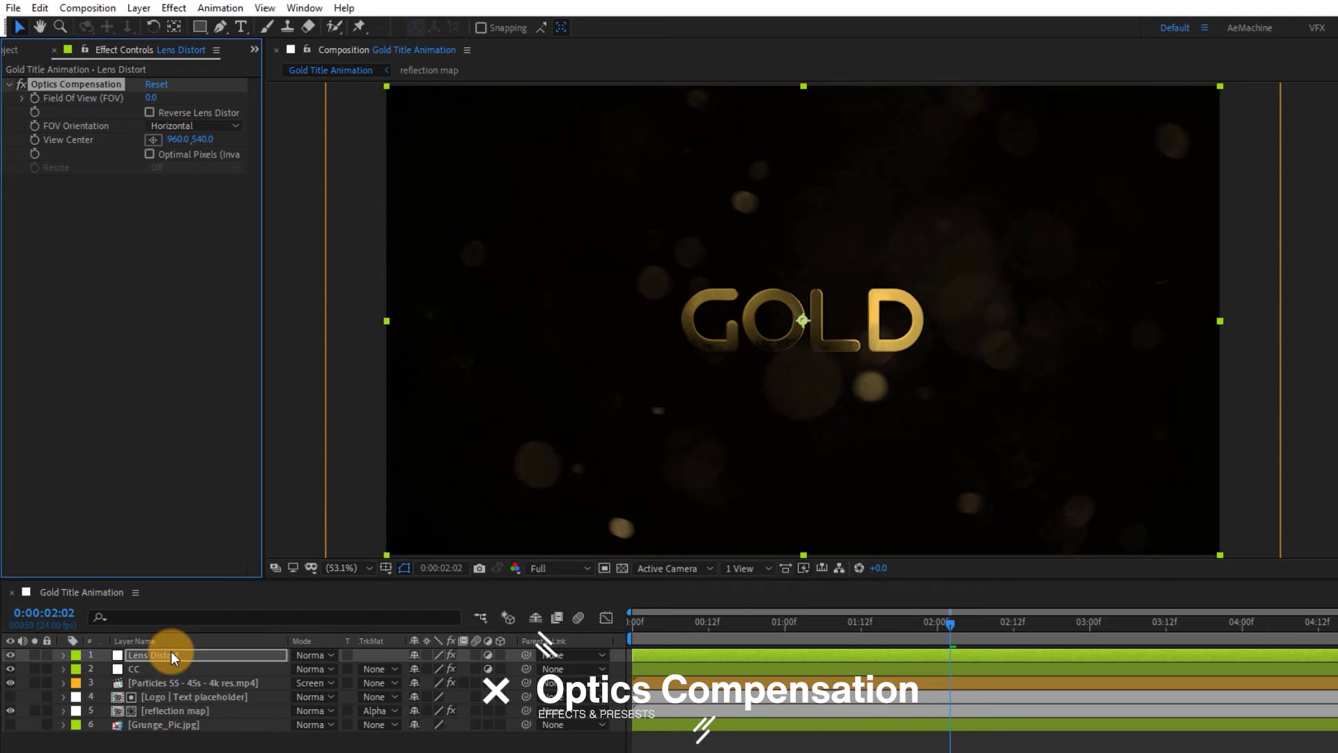
click(187, 112)
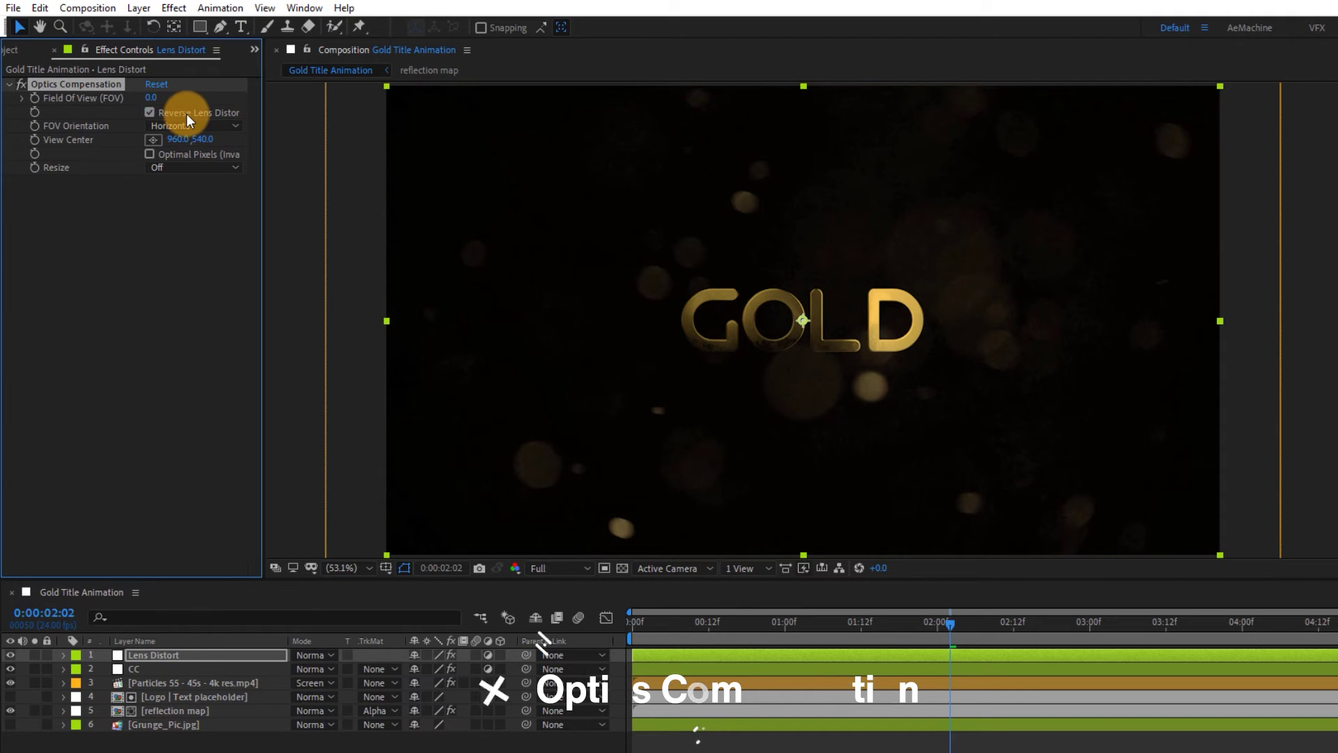
click(149, 98)
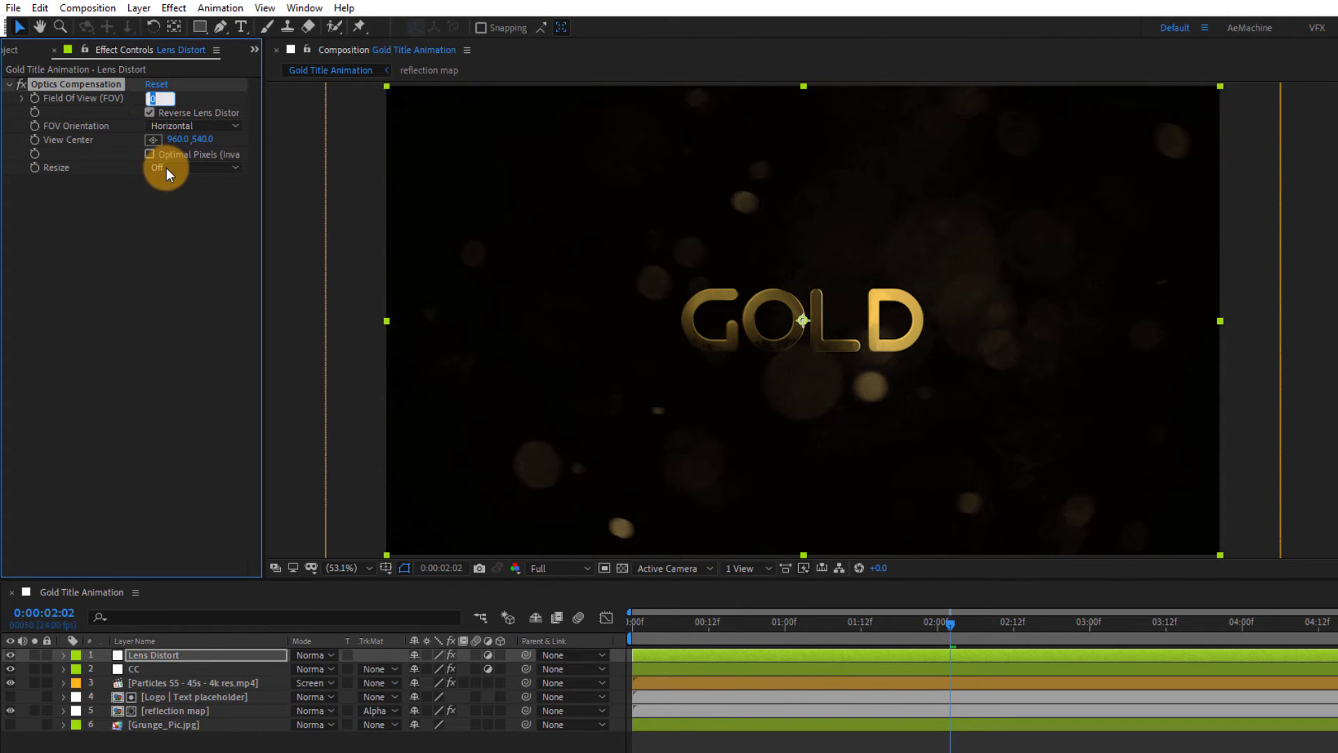
text(80)
key(Return)
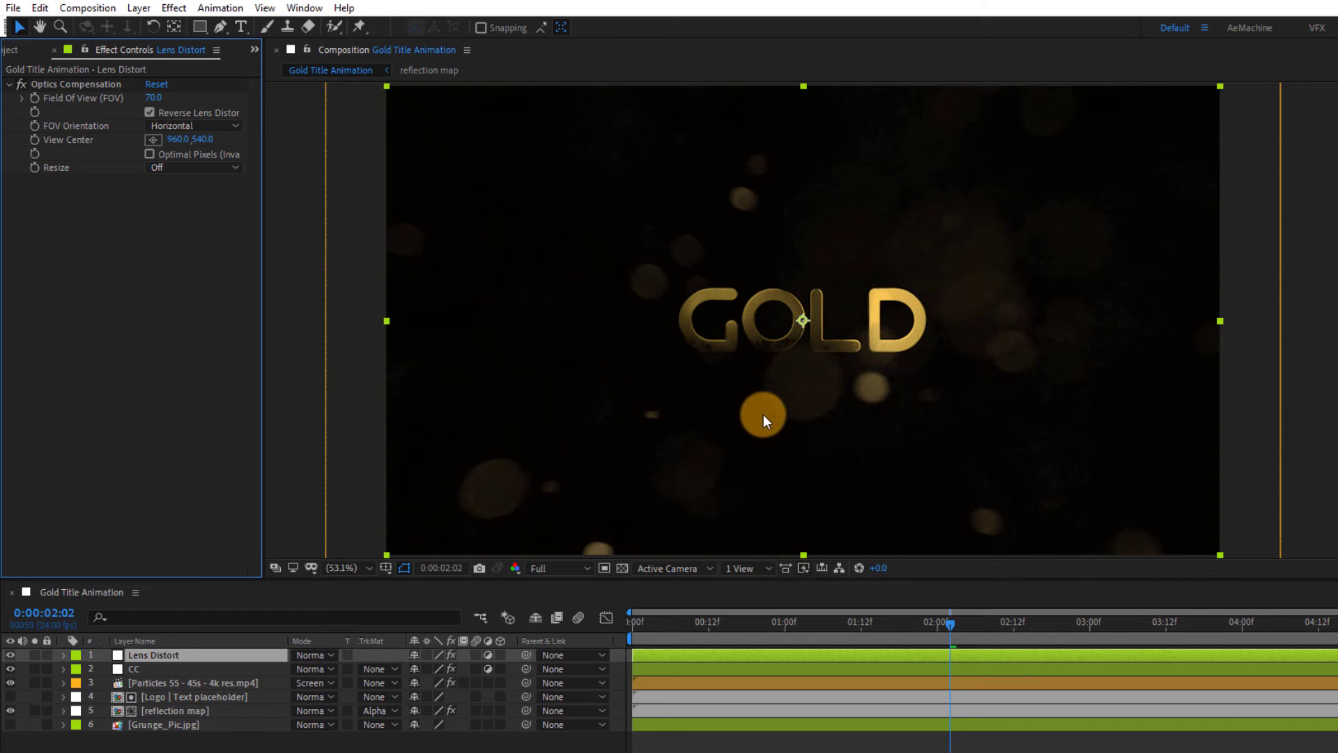
drag(160, 670, 144, 650)
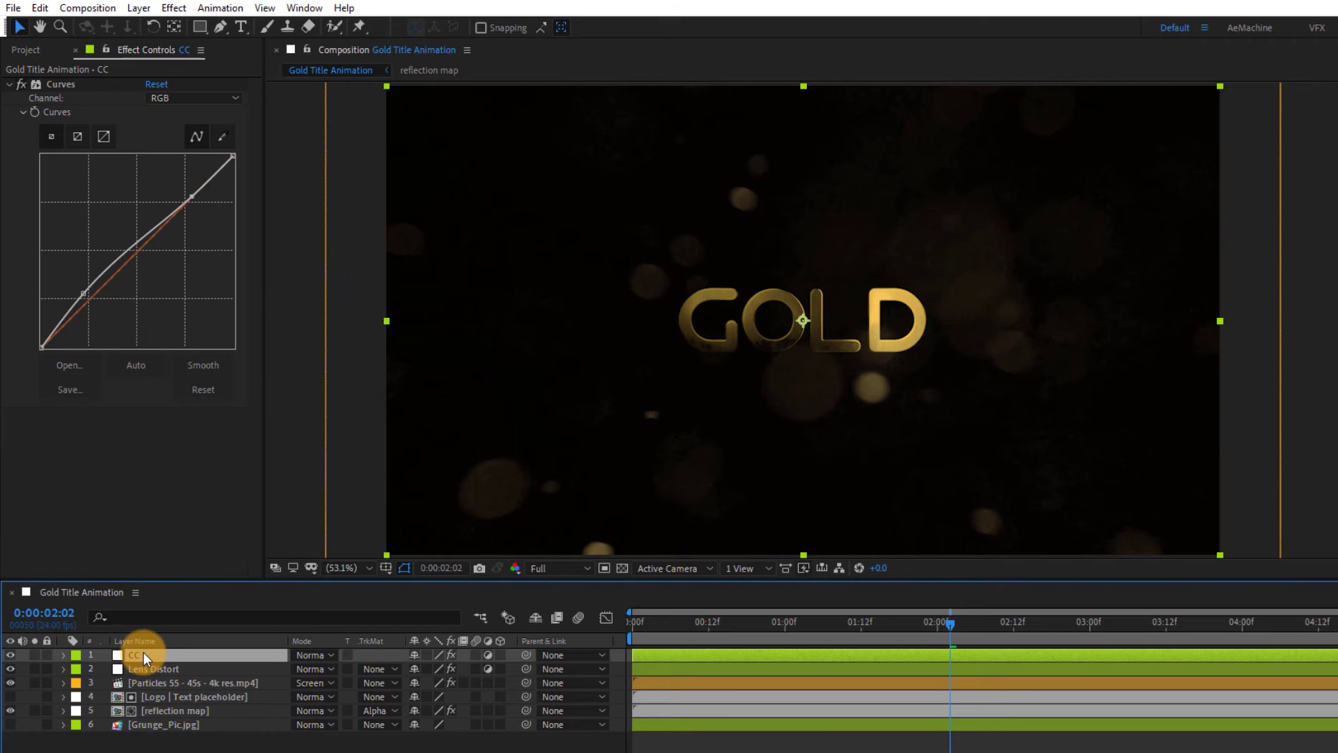
- Apply Glow to CC, tuning it to Threshold 91% and Radius 248
key(ctrl+space)
text(gl)
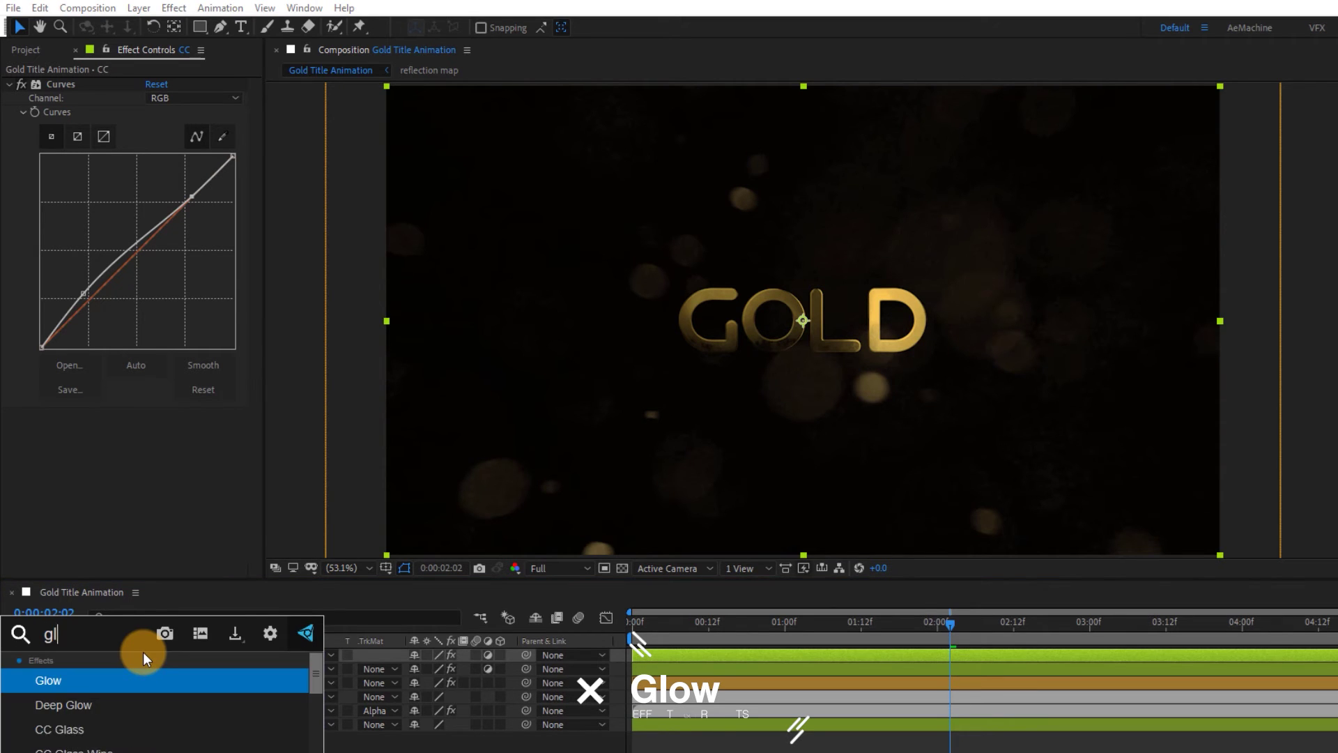
text(ow)
key(Return)
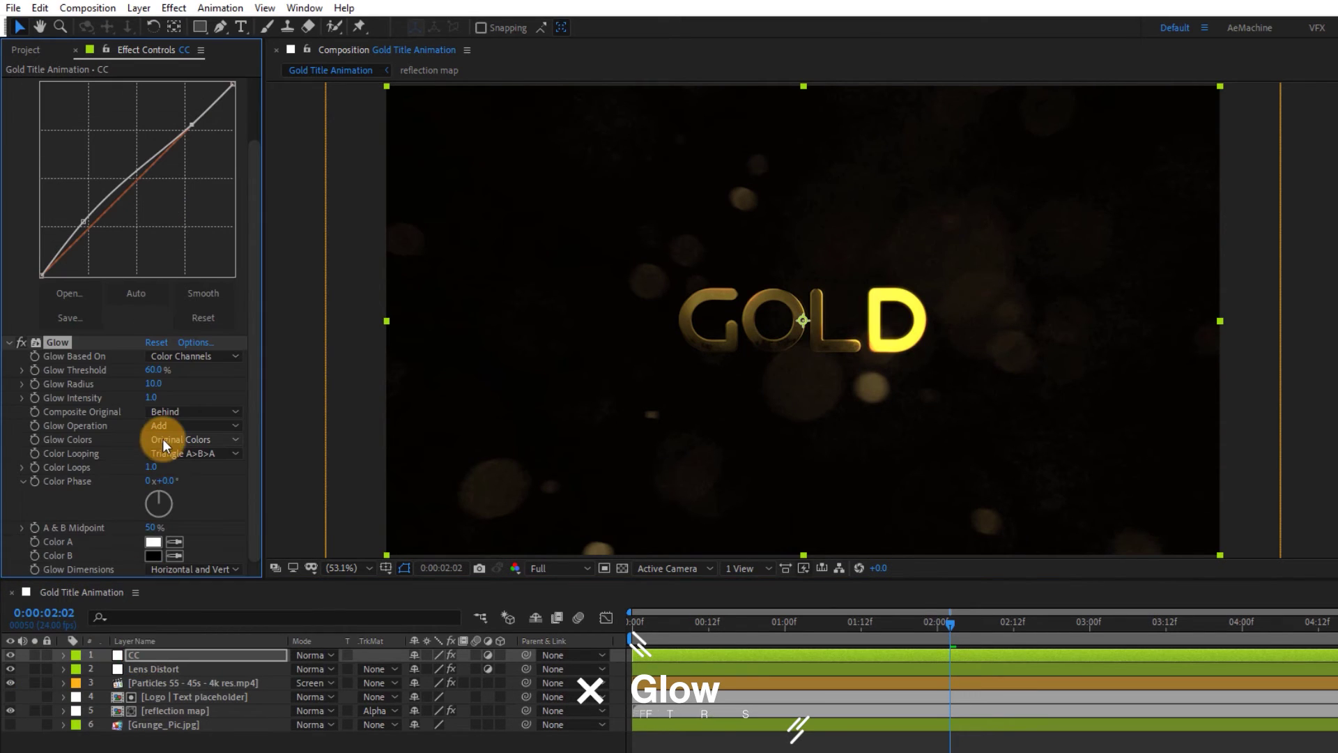
drag(152, 383, 364, 386)
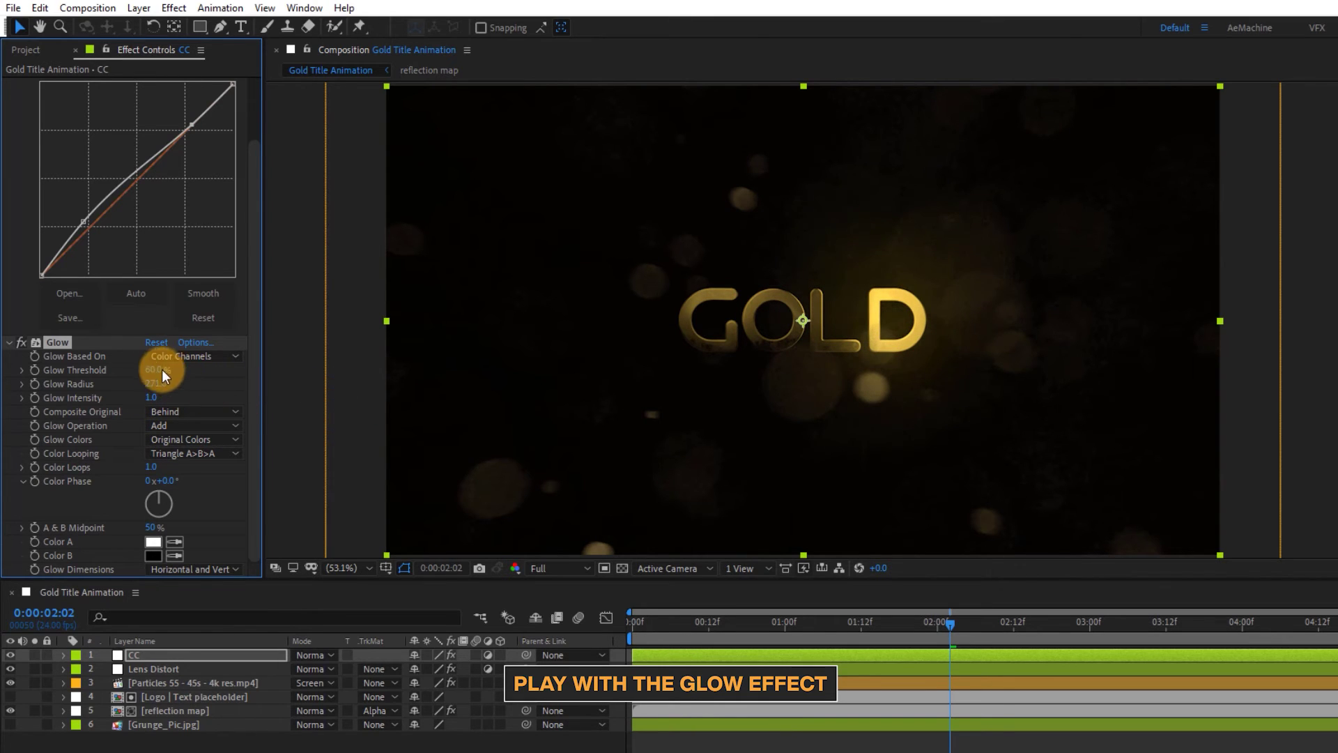
mouse_move(162, 371)
mouse_down()
mouse_move(319, 371)
mouse_move(300, 373)
mouse_up()
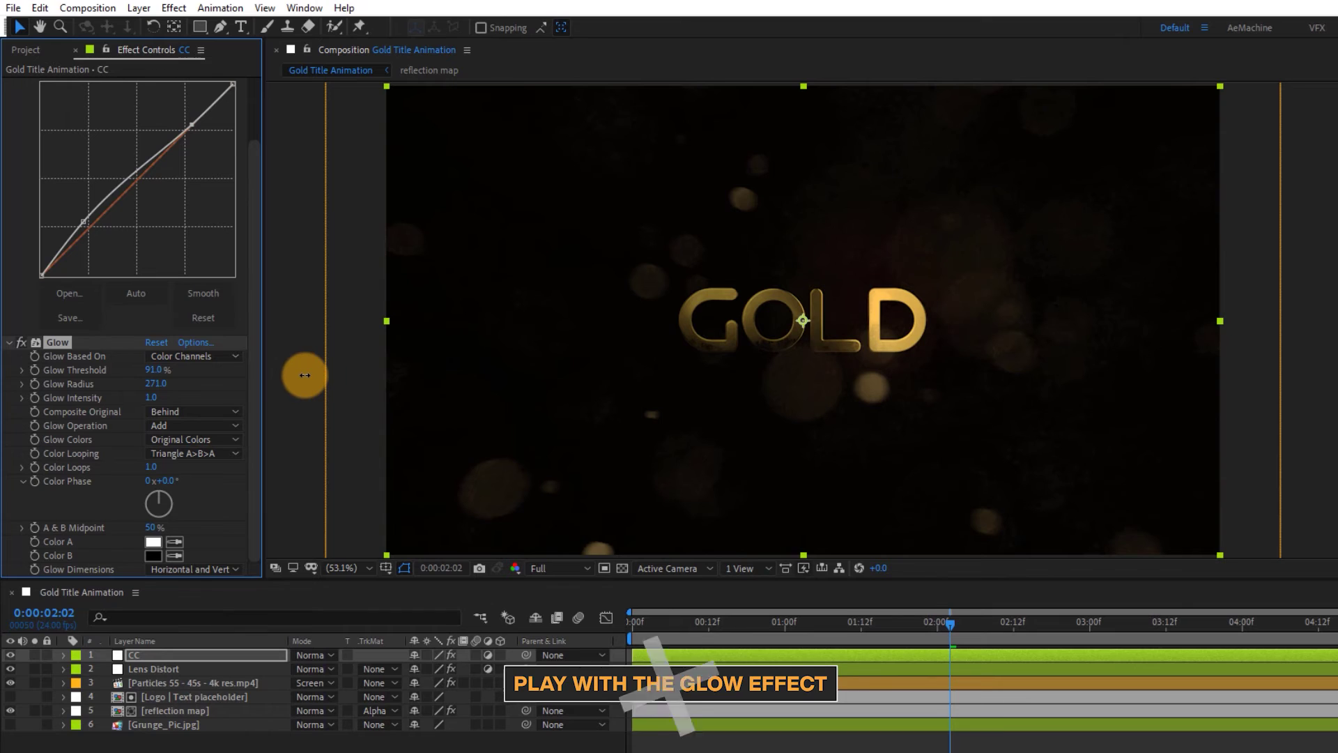
mouse_move(156, 383)
mouse_down()
mouse_move(129, 395)
mouse_move(161, 396)
mouse_move(140, 397)
mouse_up()
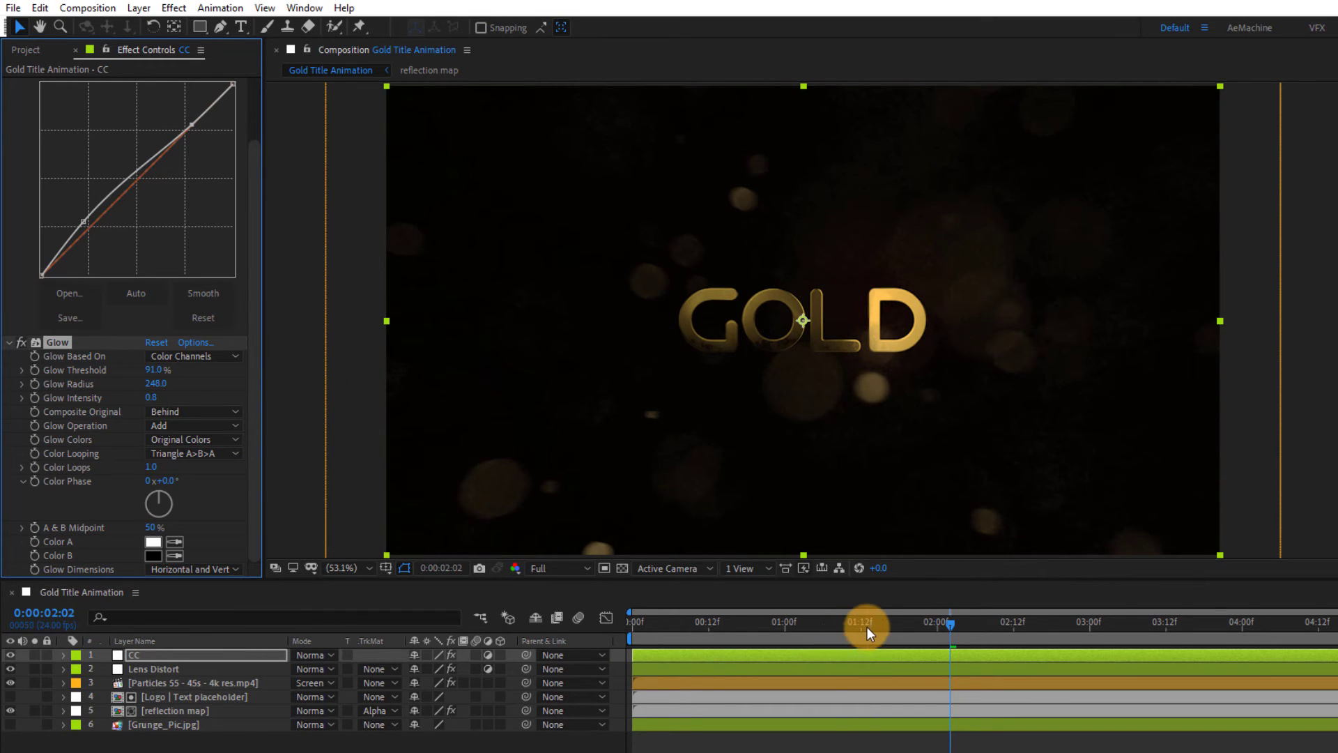
- Scrub through the animation and switch the viewer resolution from Full to Half
click(829, 623)
click(842, 624)
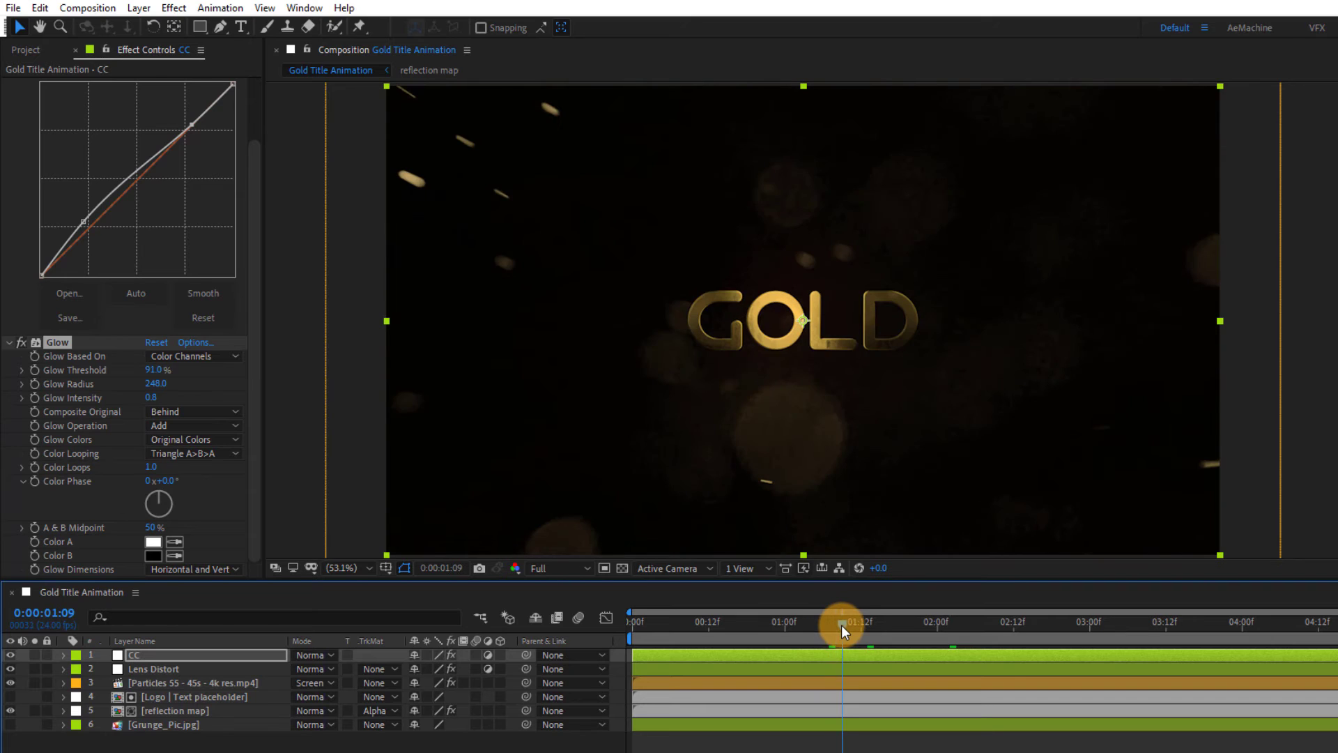
drag(842, 624, 865, 625)
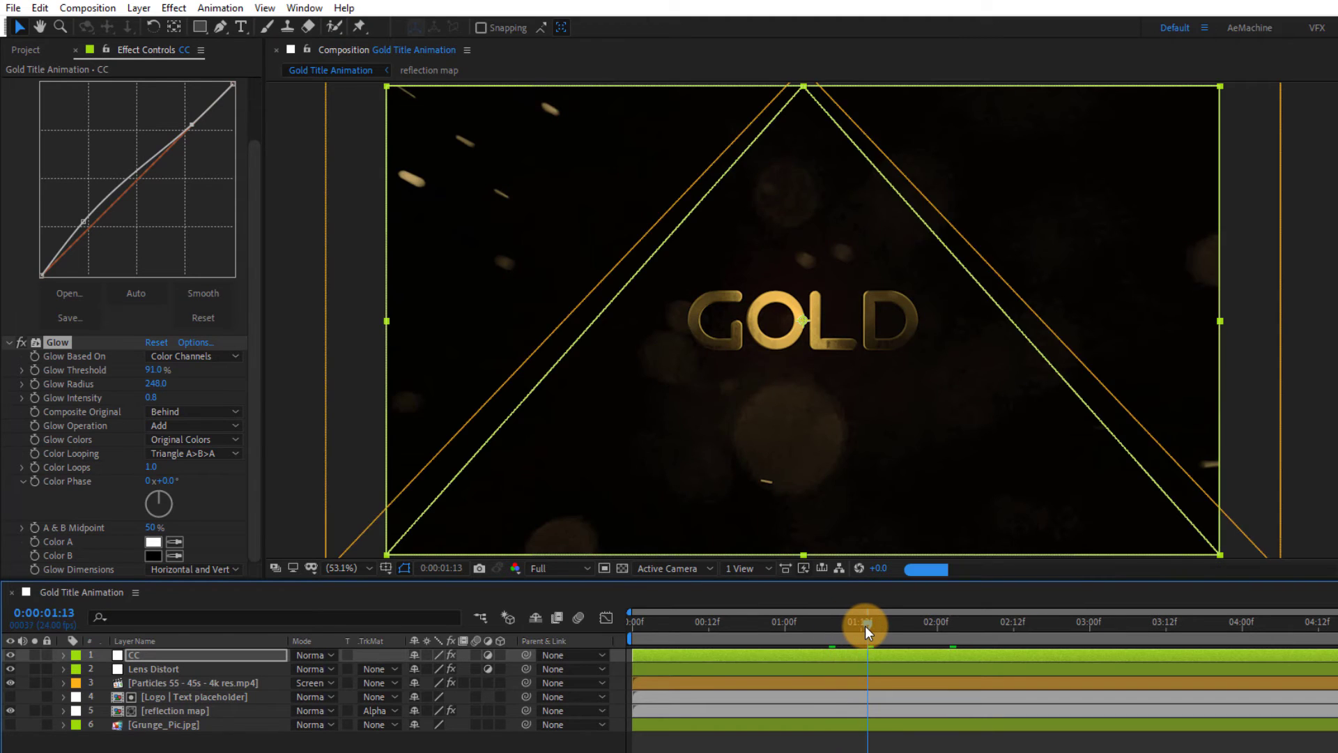
click(554, 570)
click(573, 625)
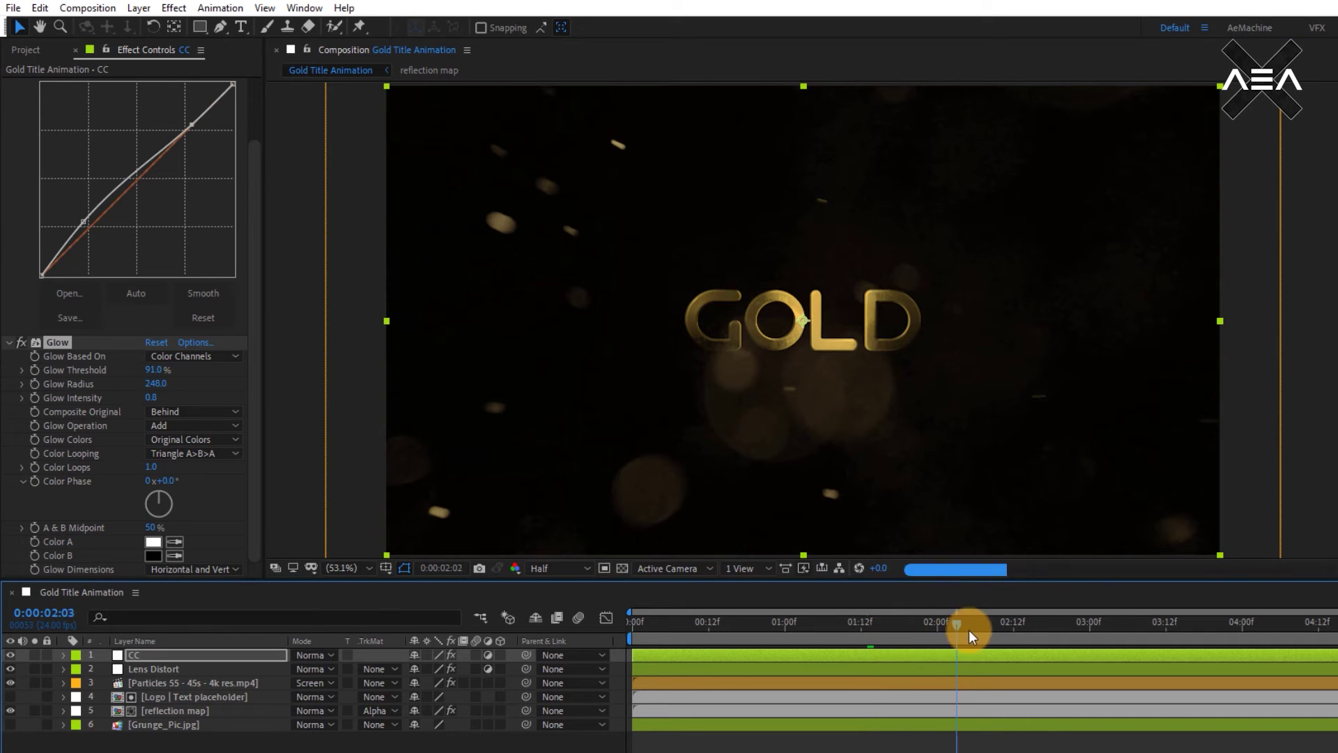
drag(919, 629, 982, 632)
click(870, 464)
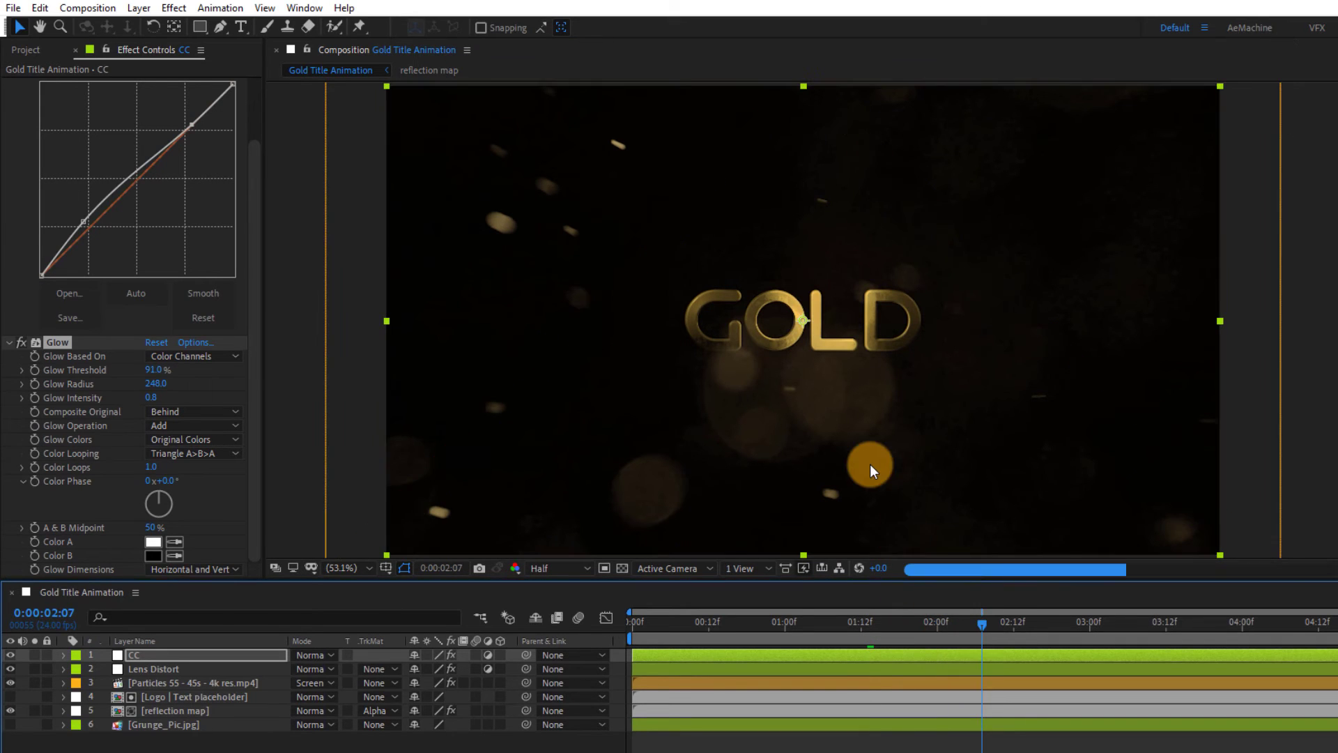
- Collapse the Curves and Glow effects in Effect Controls
click(26, 145)
scroll(26, 144, up, 2)
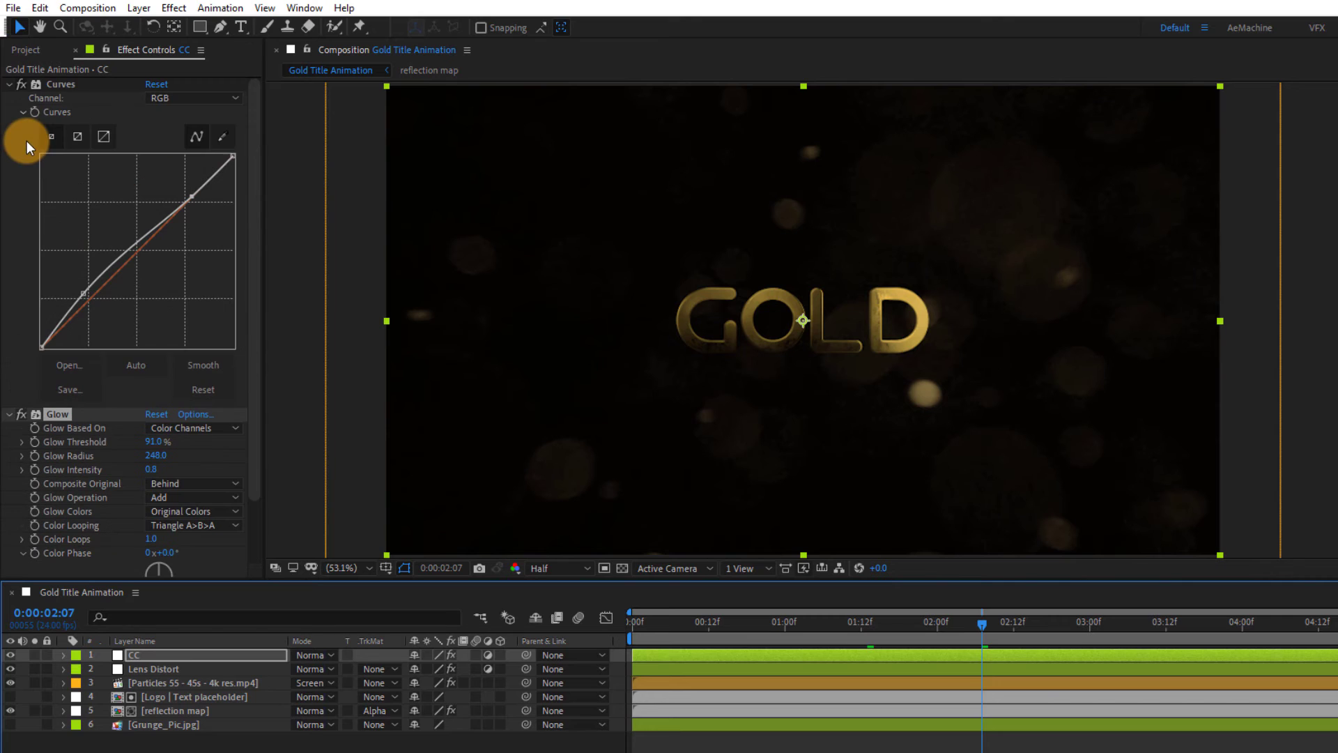
click(9, 84)
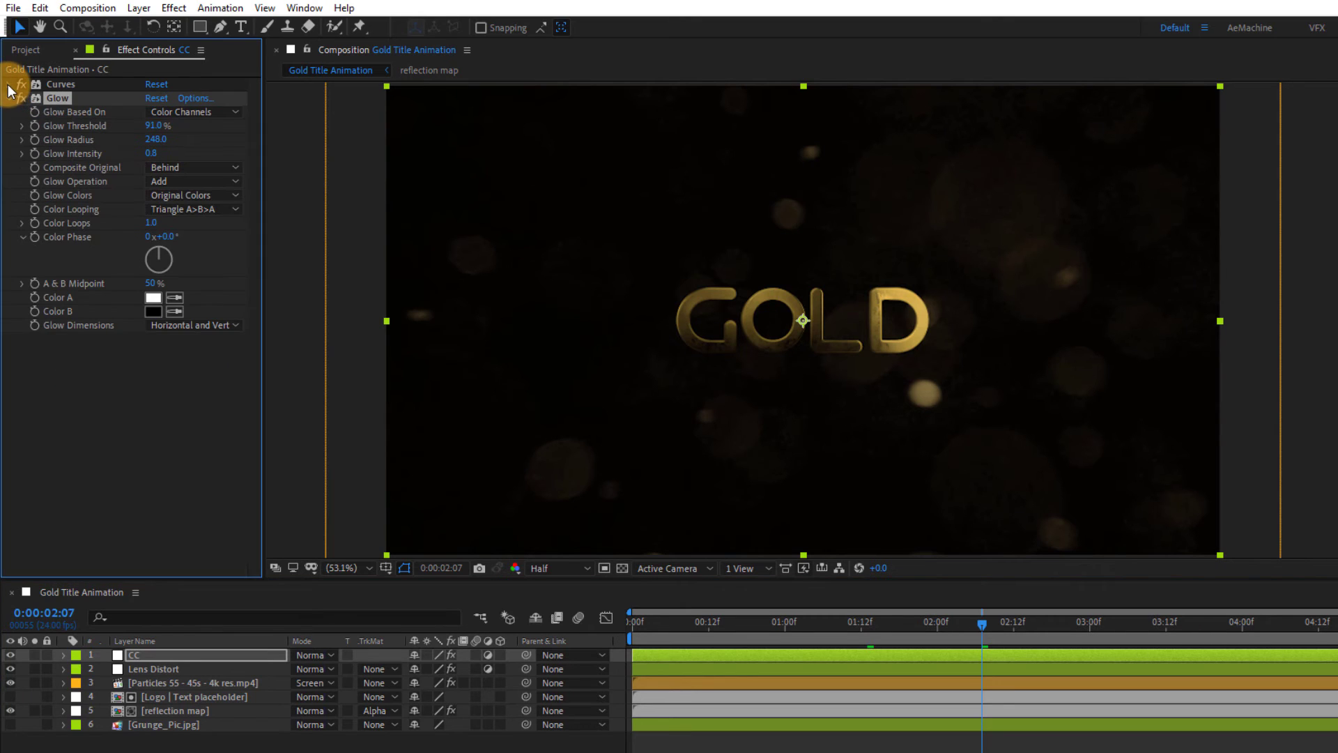
click(9, 98)
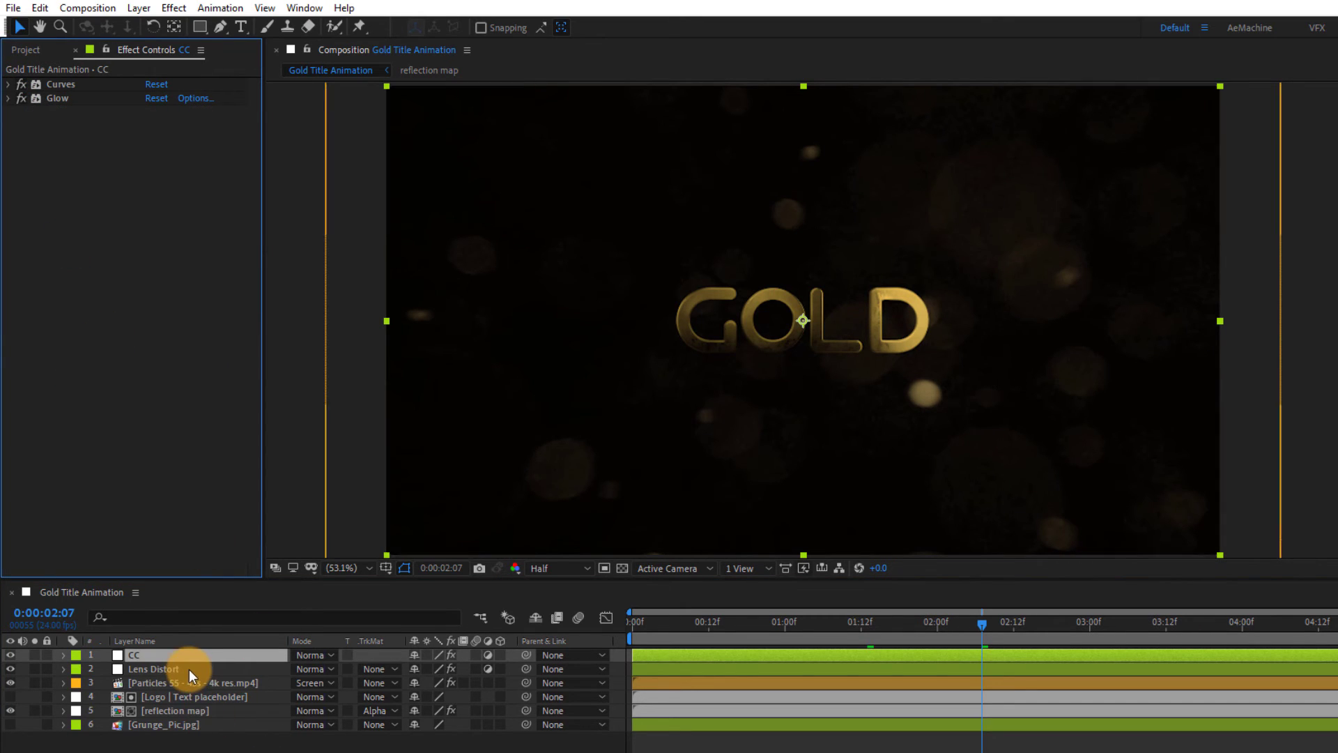
- Add Noise to CC at 3.0% with Use Color Noise off, then show the Project panel
key(ctrl+space)
text(noise)
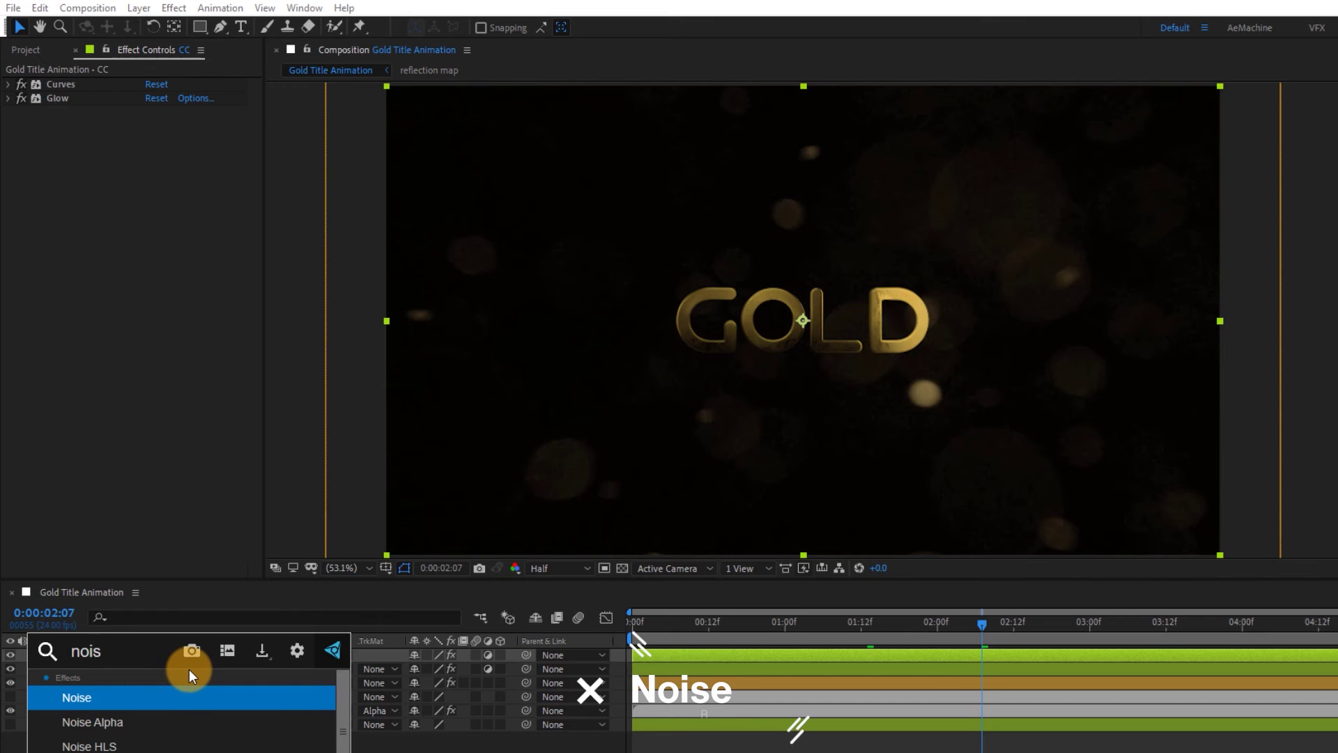
key(Return)
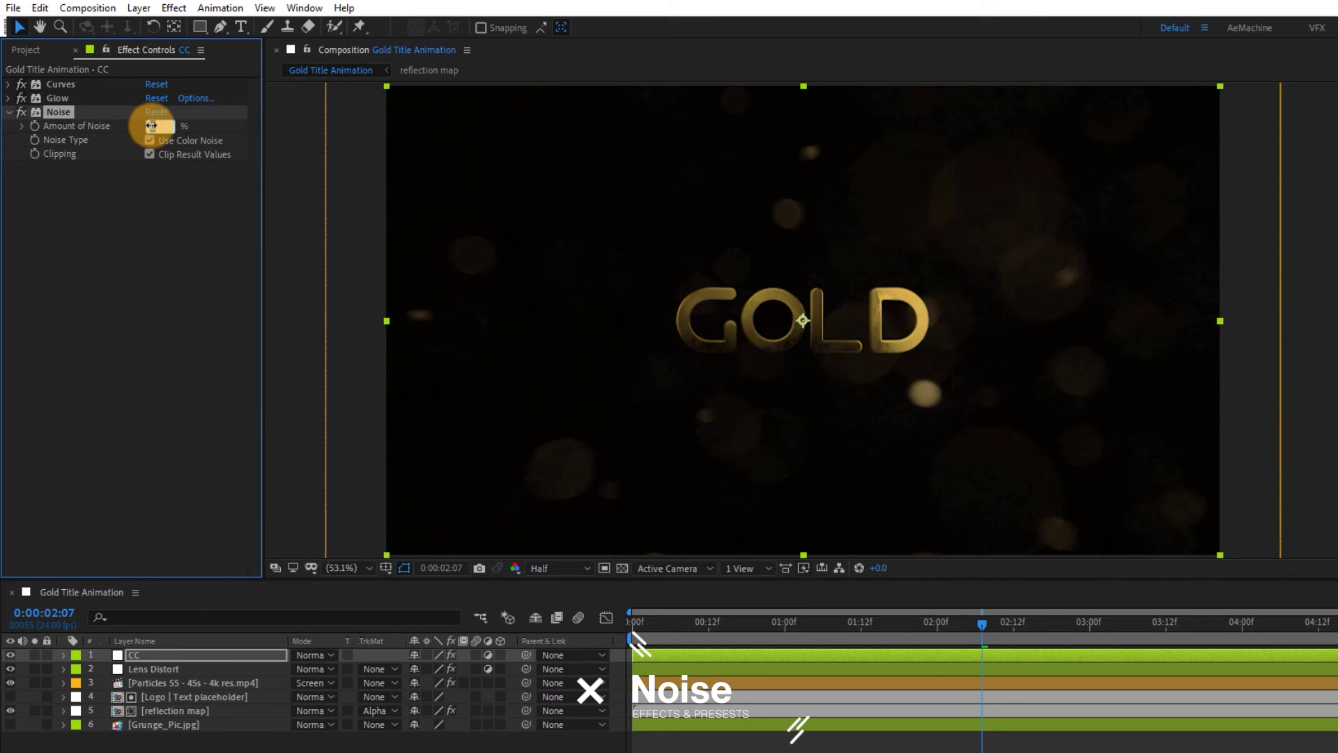
text(3)
click(164, 176)
click(148, 139)
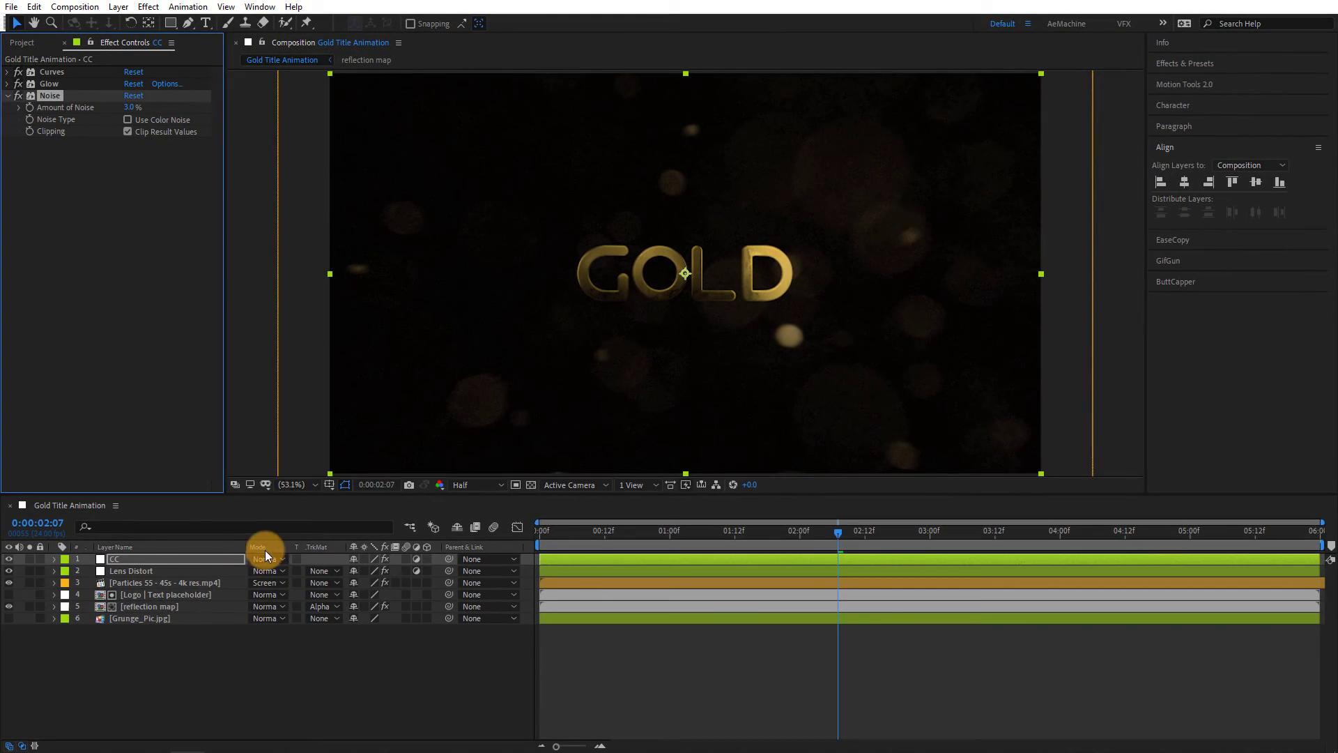
click(161, 646)
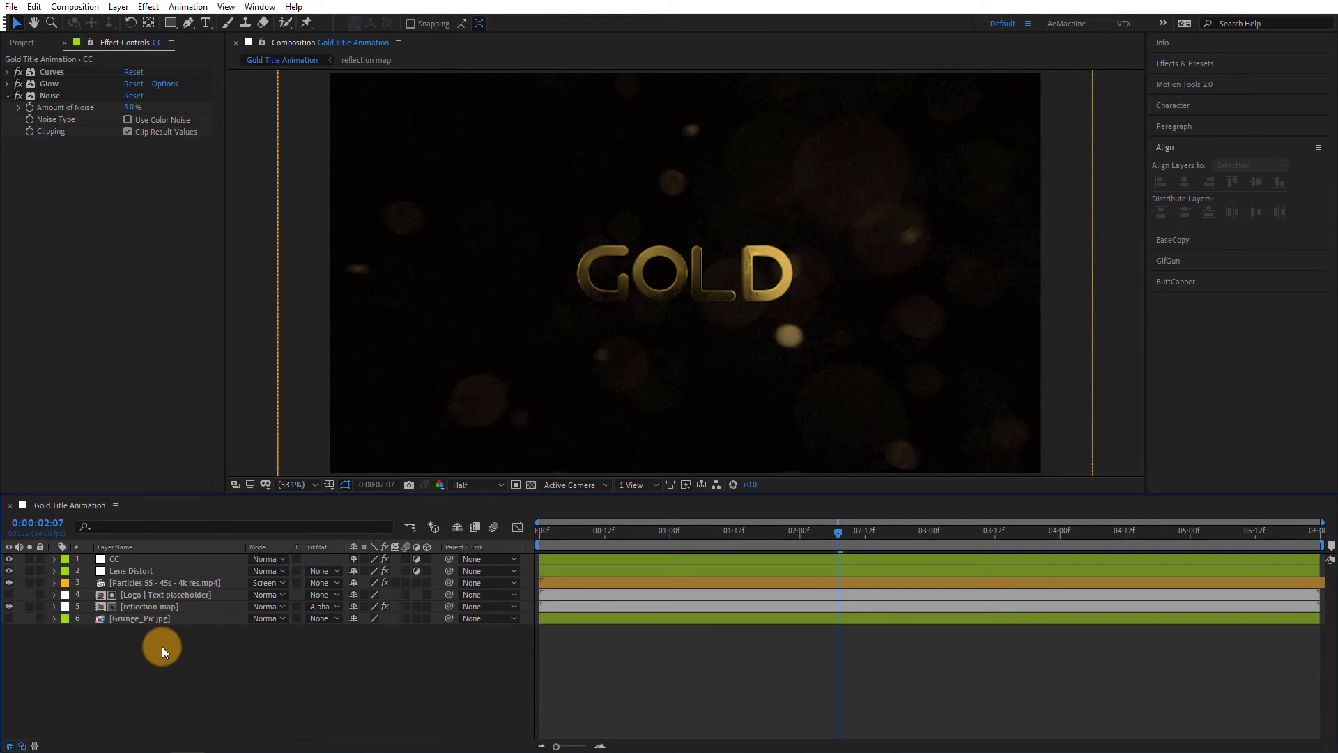
click(25, 43)
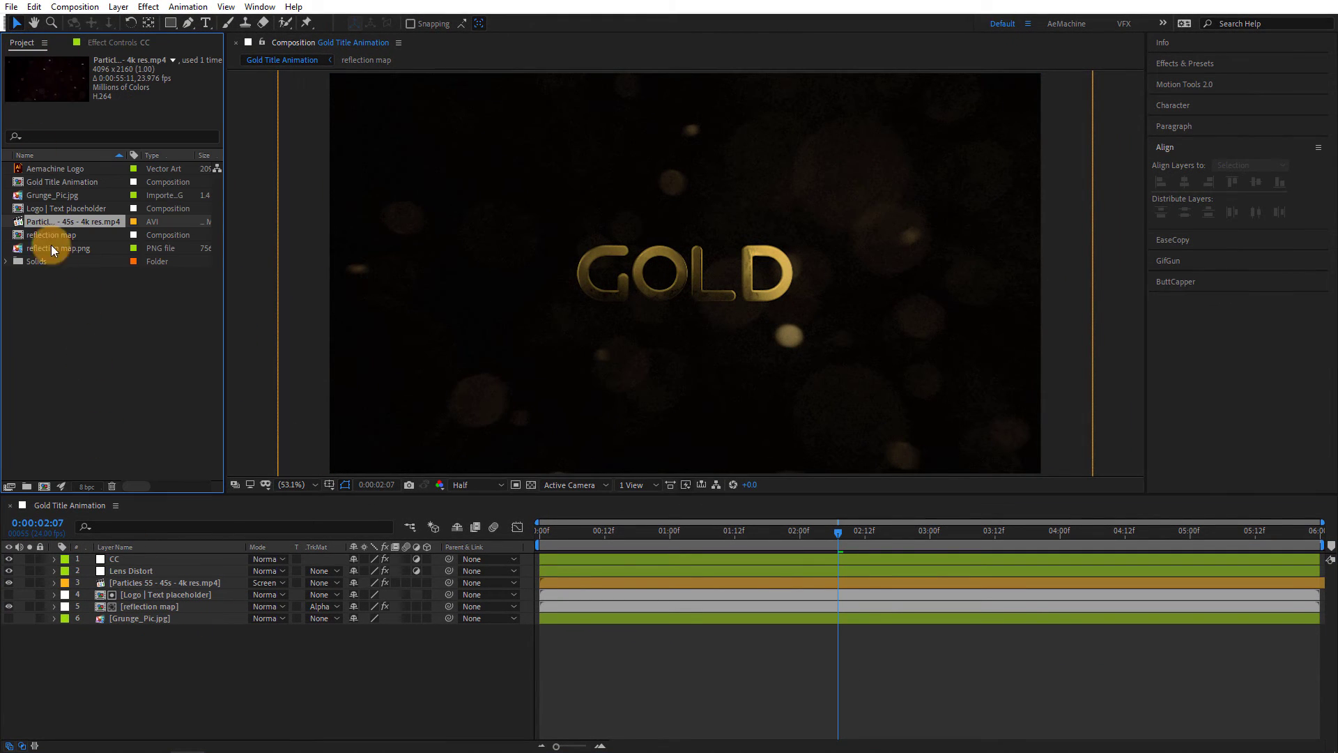
- Nest Gold Title Animation in a new composition renamed RGB
click(68, 299)
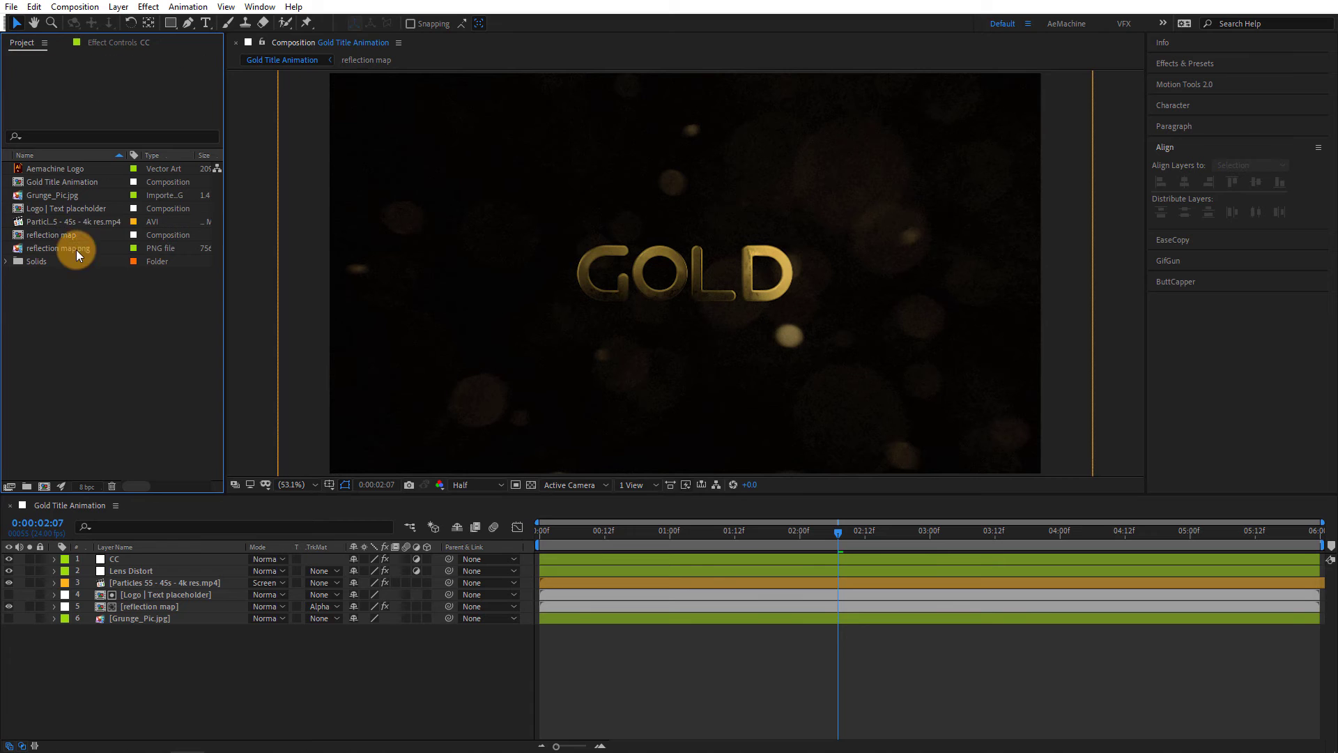
click(85, 182)
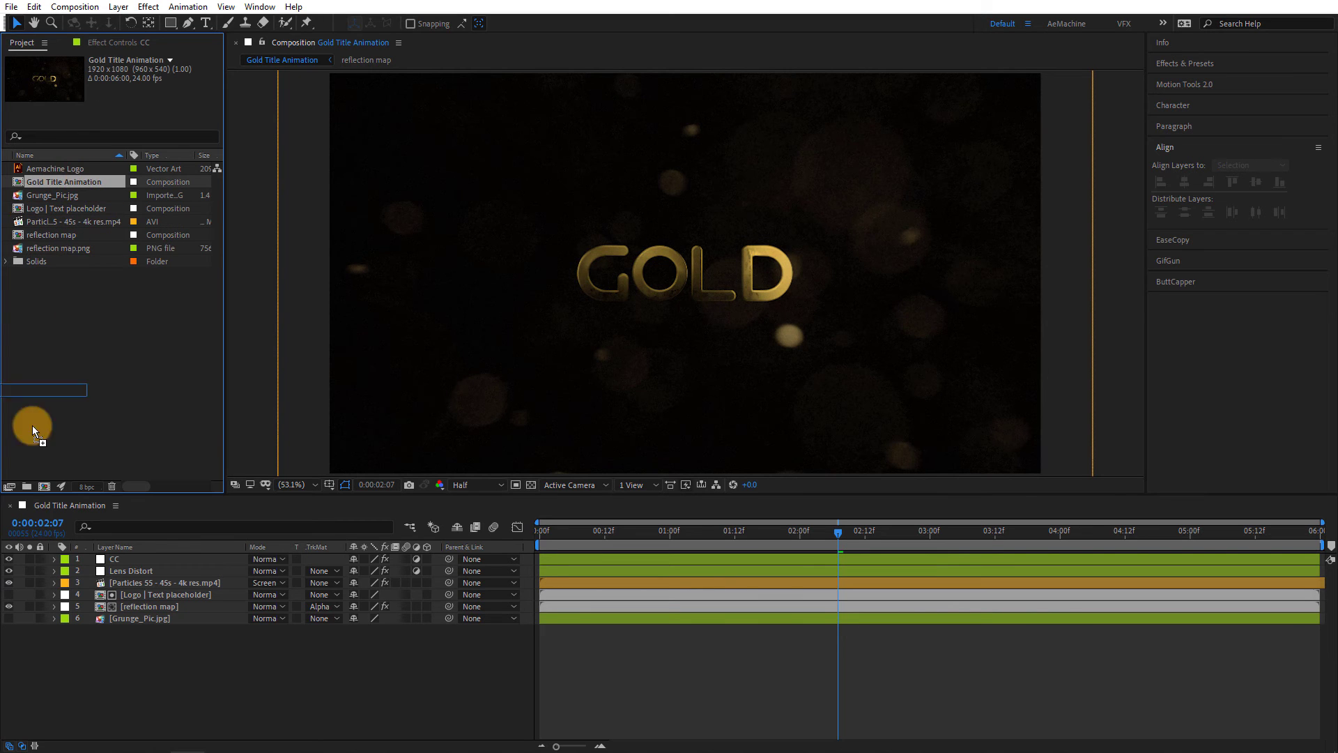
drag(82, 182, 42, 482)
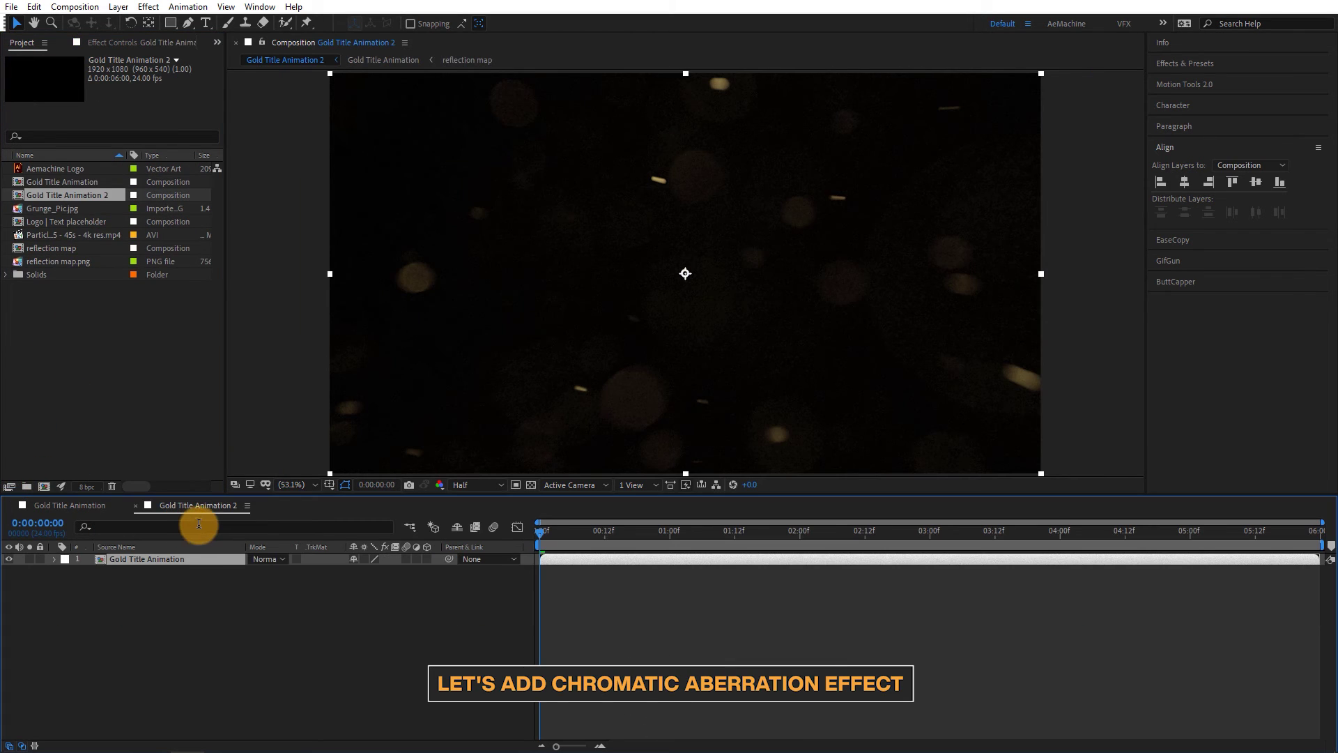
right_click(57, 193)
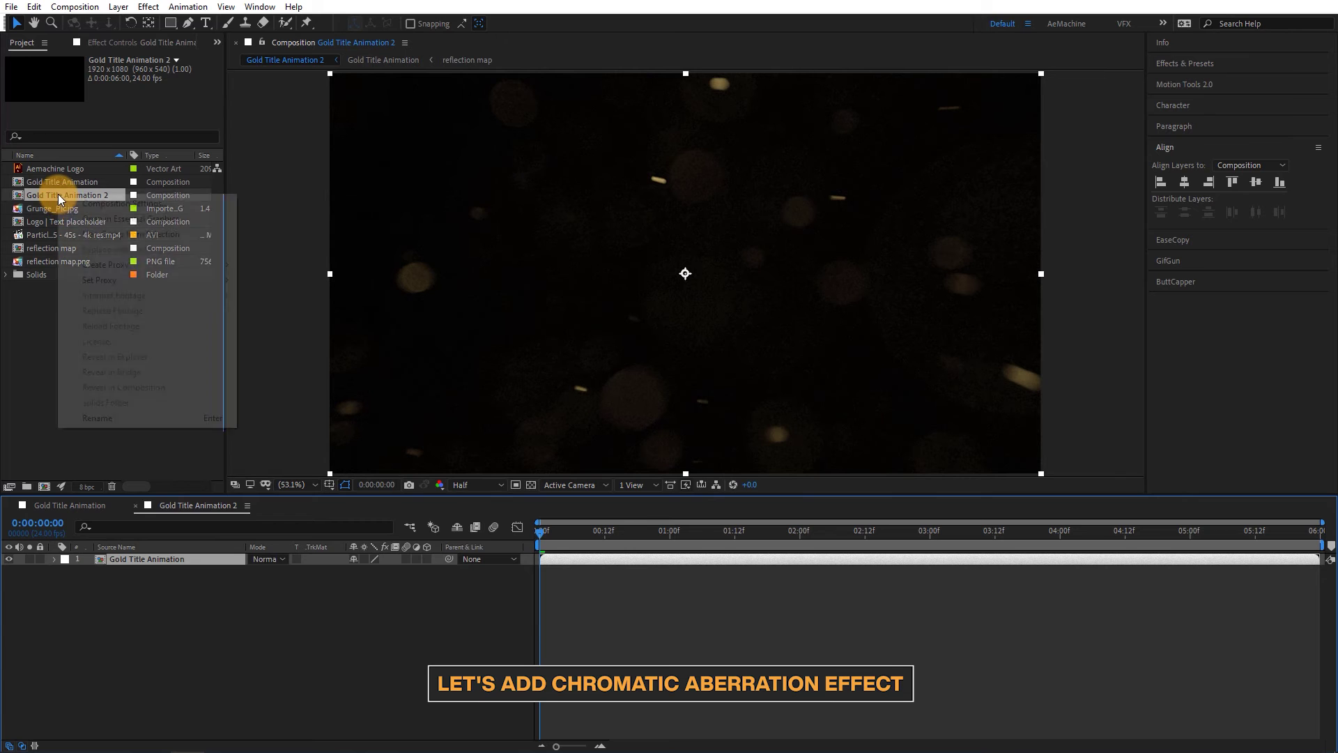
click(101, 418)
text(RGB)
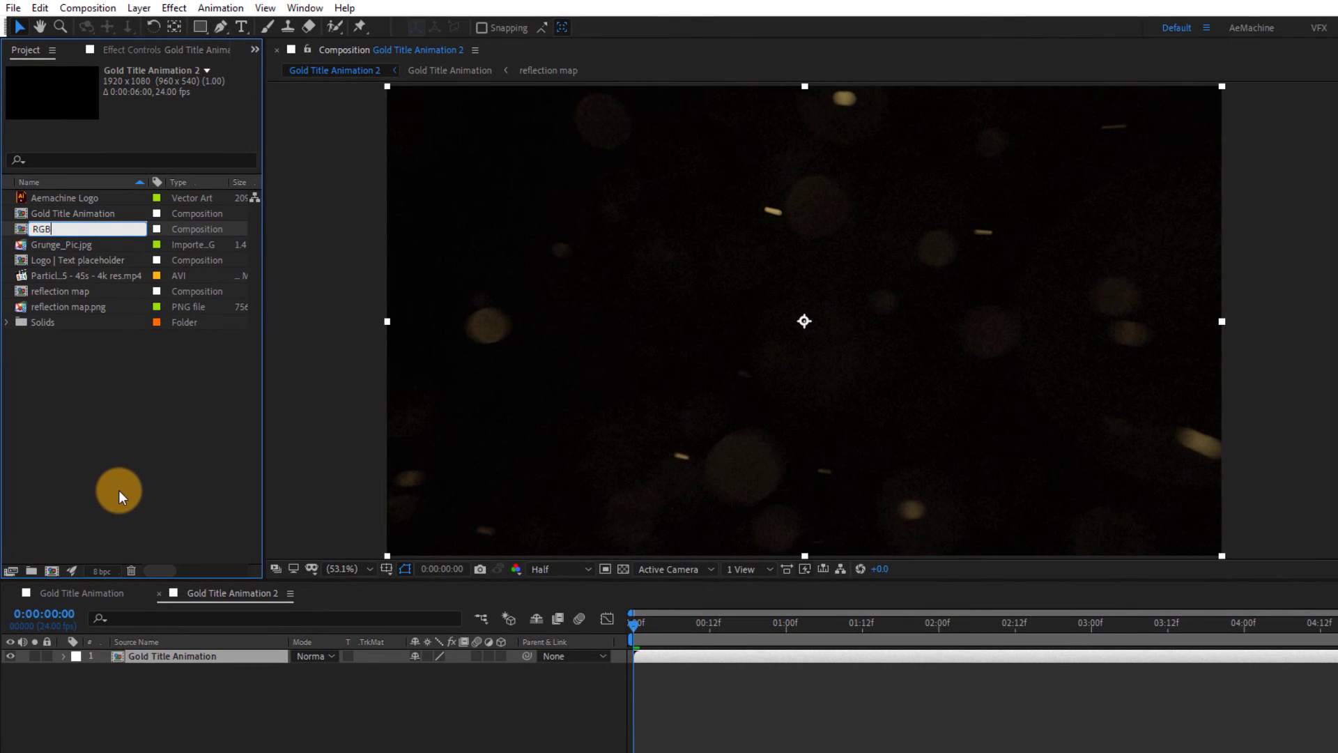
click(119, 491)
drag(819, 625, 848, 626)
click(254, 654)
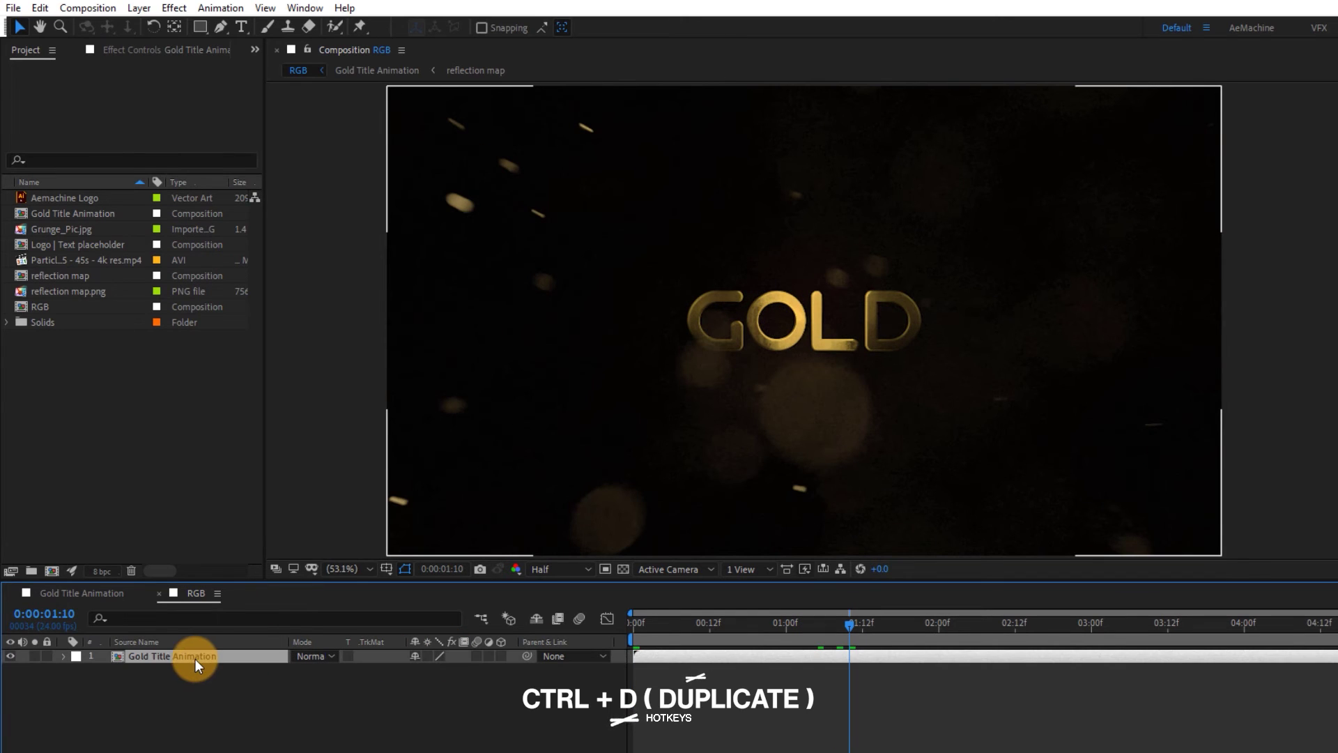
- Duplicate the title layer and give the top copy Shift Channels keeping only red
key(ctrl+d)
key(ctrl+d)
key(ctrl+space)
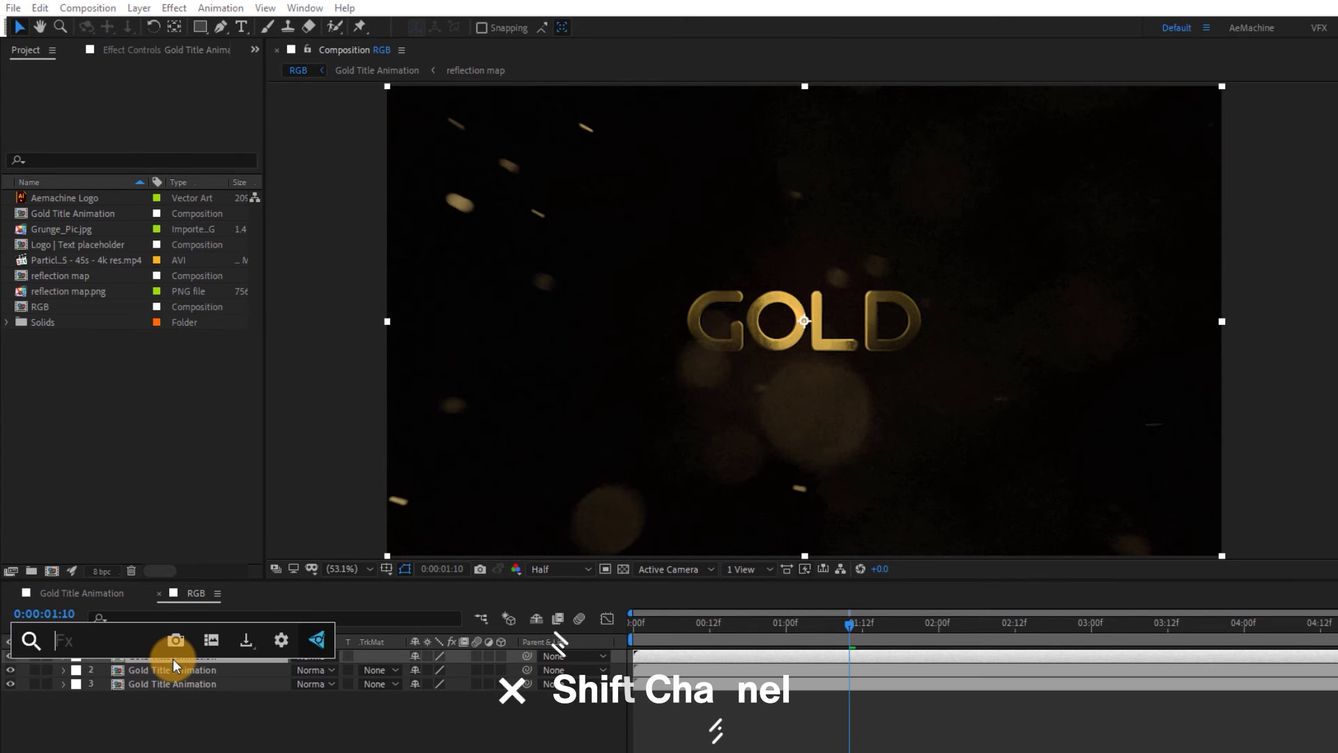
text(shi)
key(Down)
key(Return)
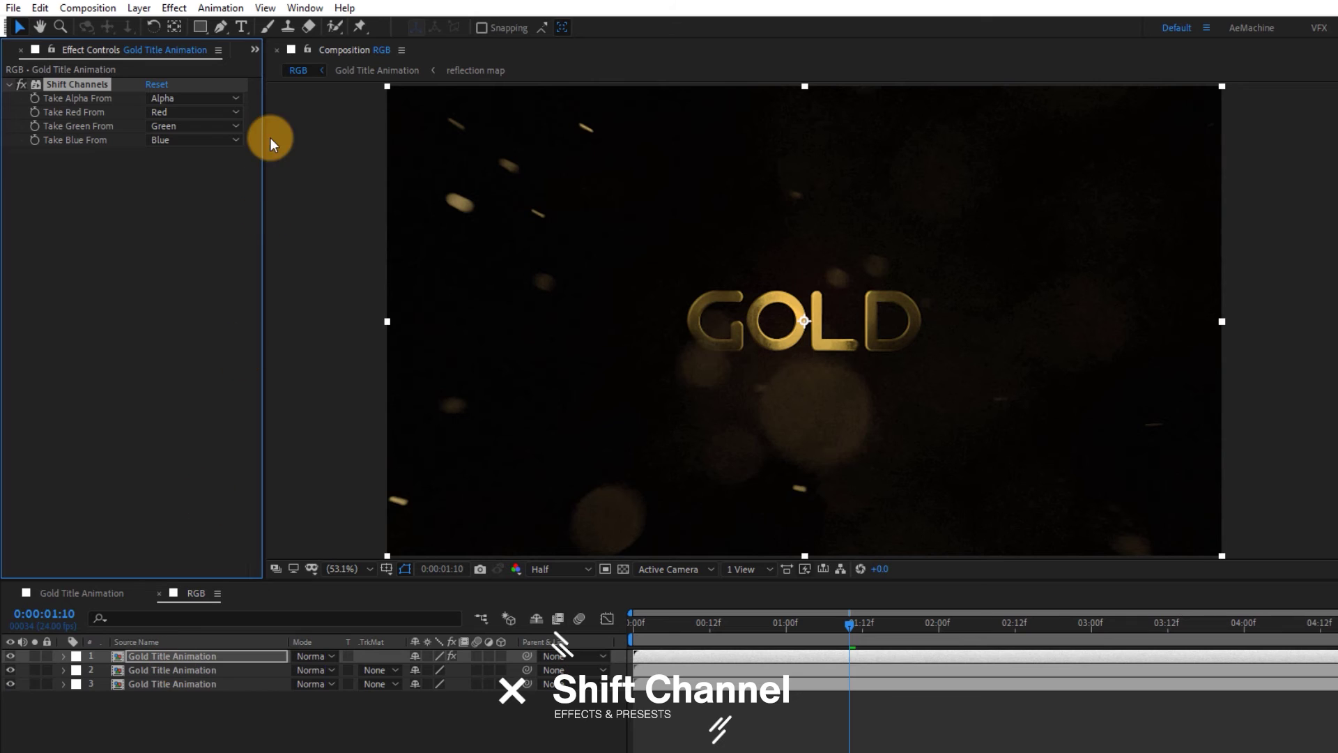
click(175, 124)
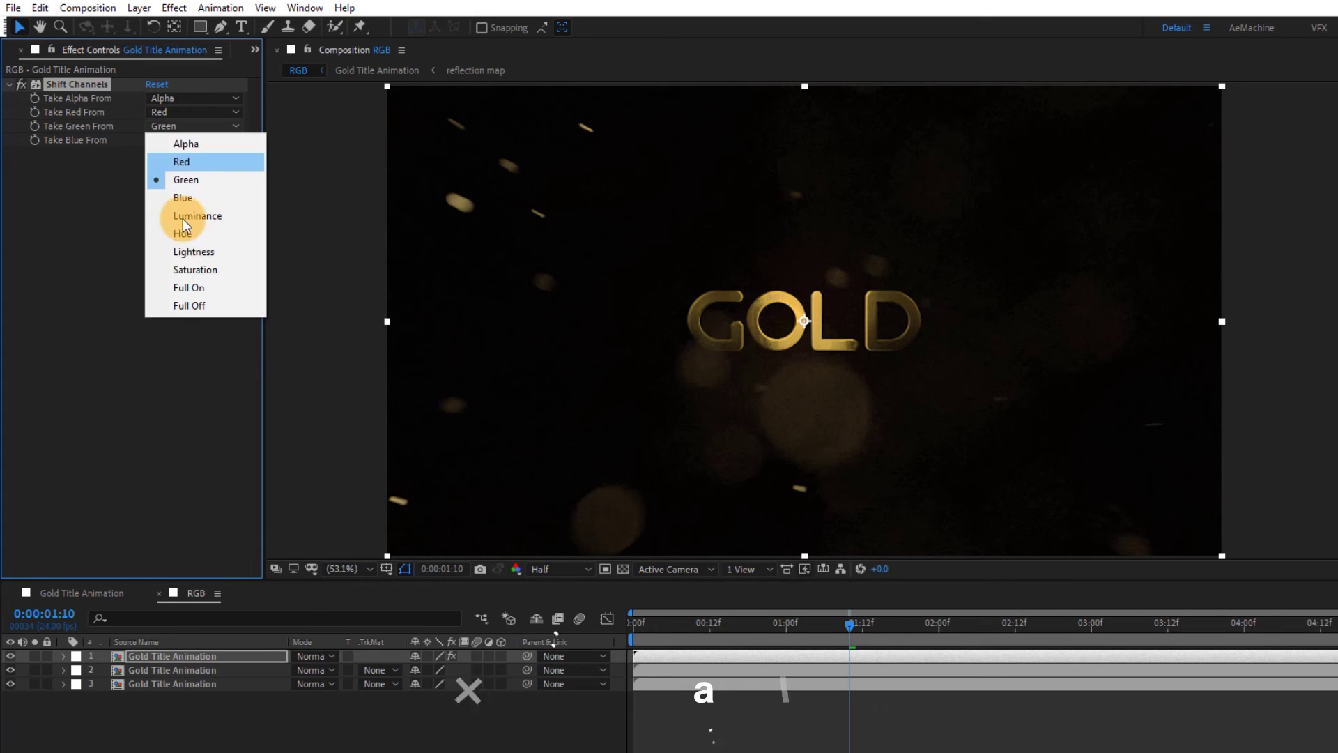
click(190, 301)
click(174, 139)
click(189, 319)
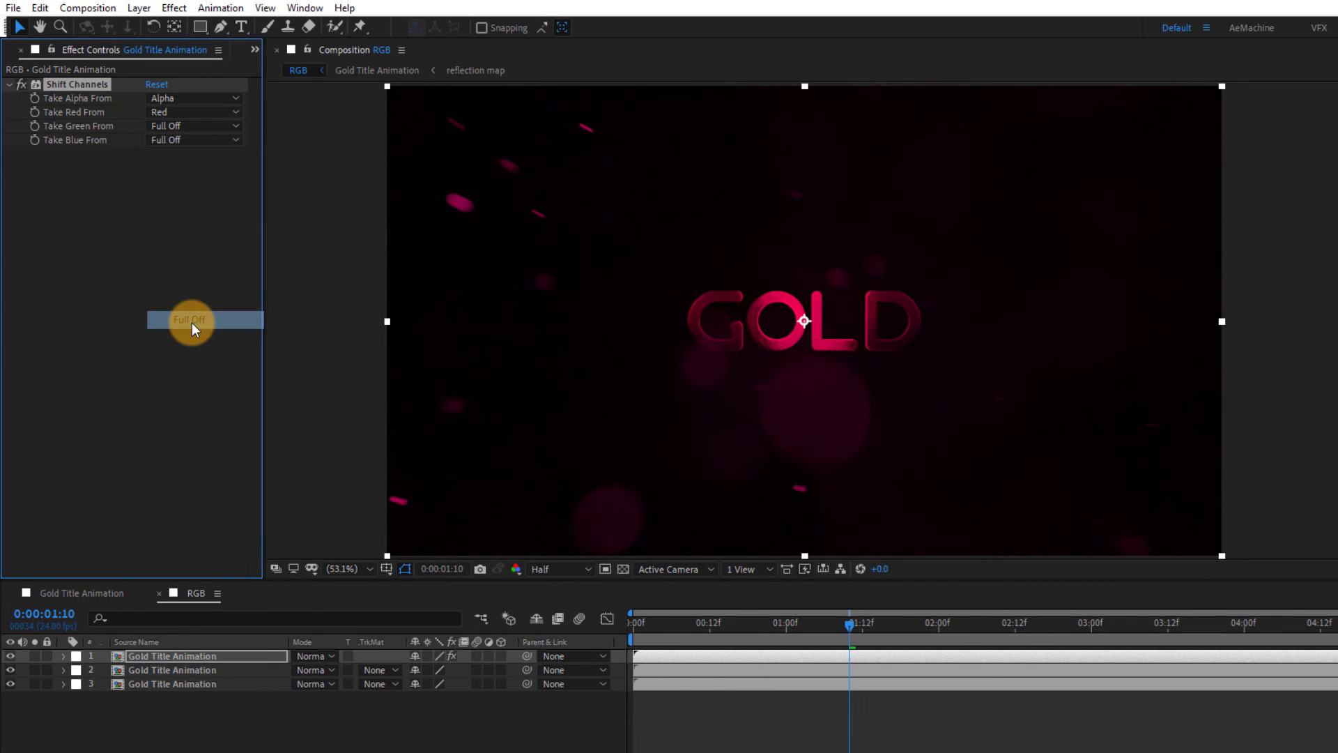
- Paste Shift Channels onto the second title layer, set to keep only green
key(ctrl+c)
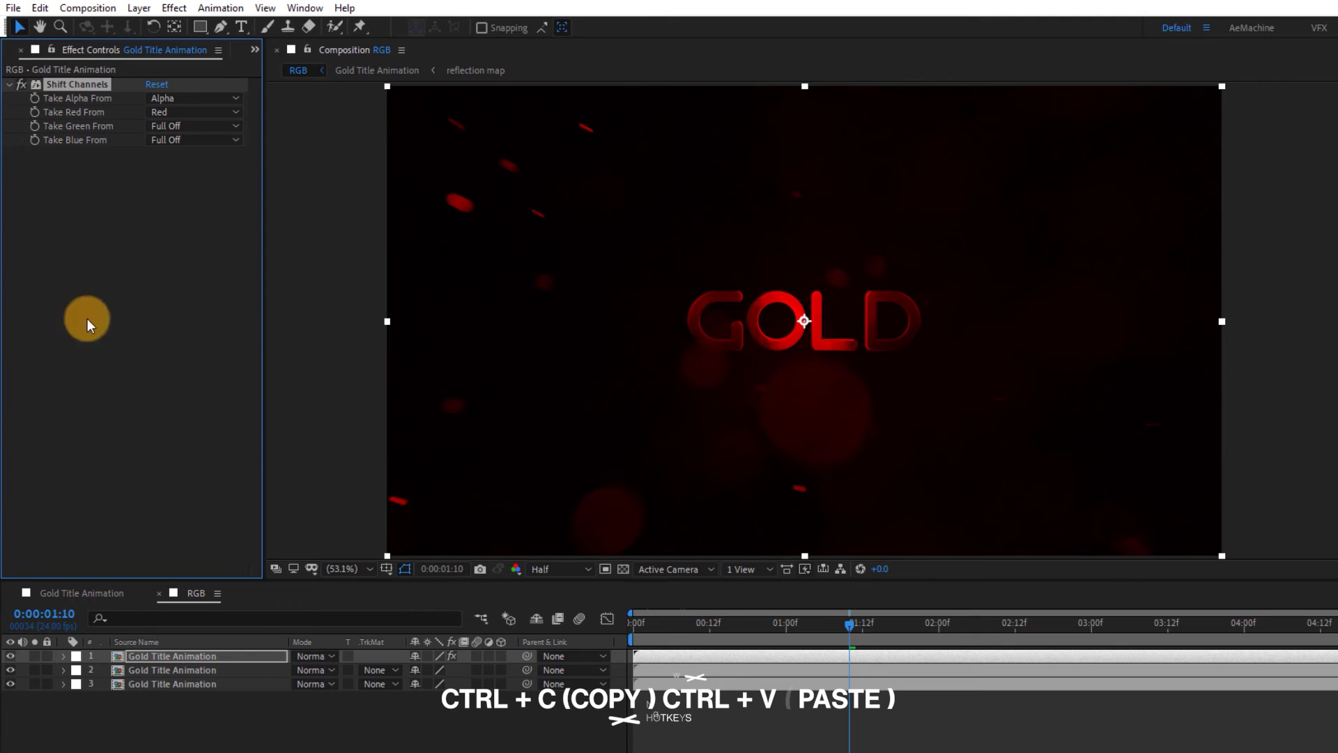
click(173, 669)
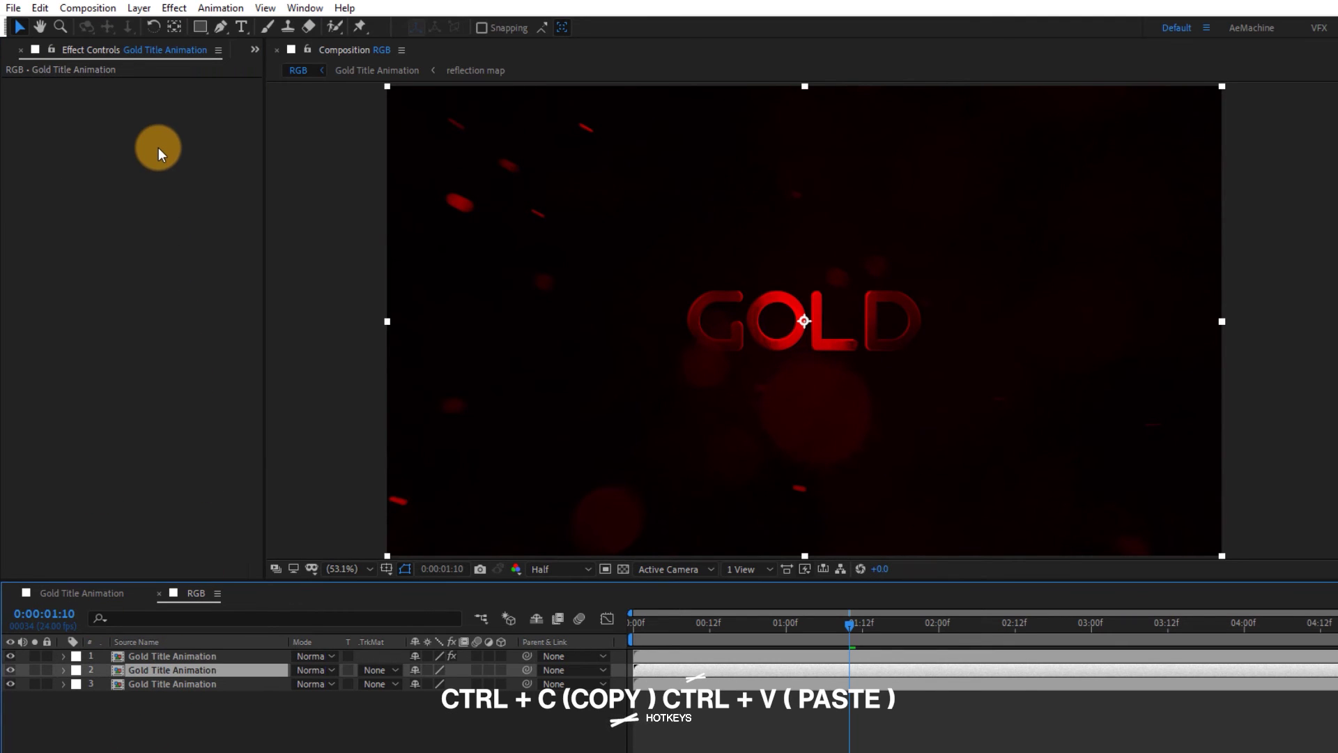
key(ctrl+v)
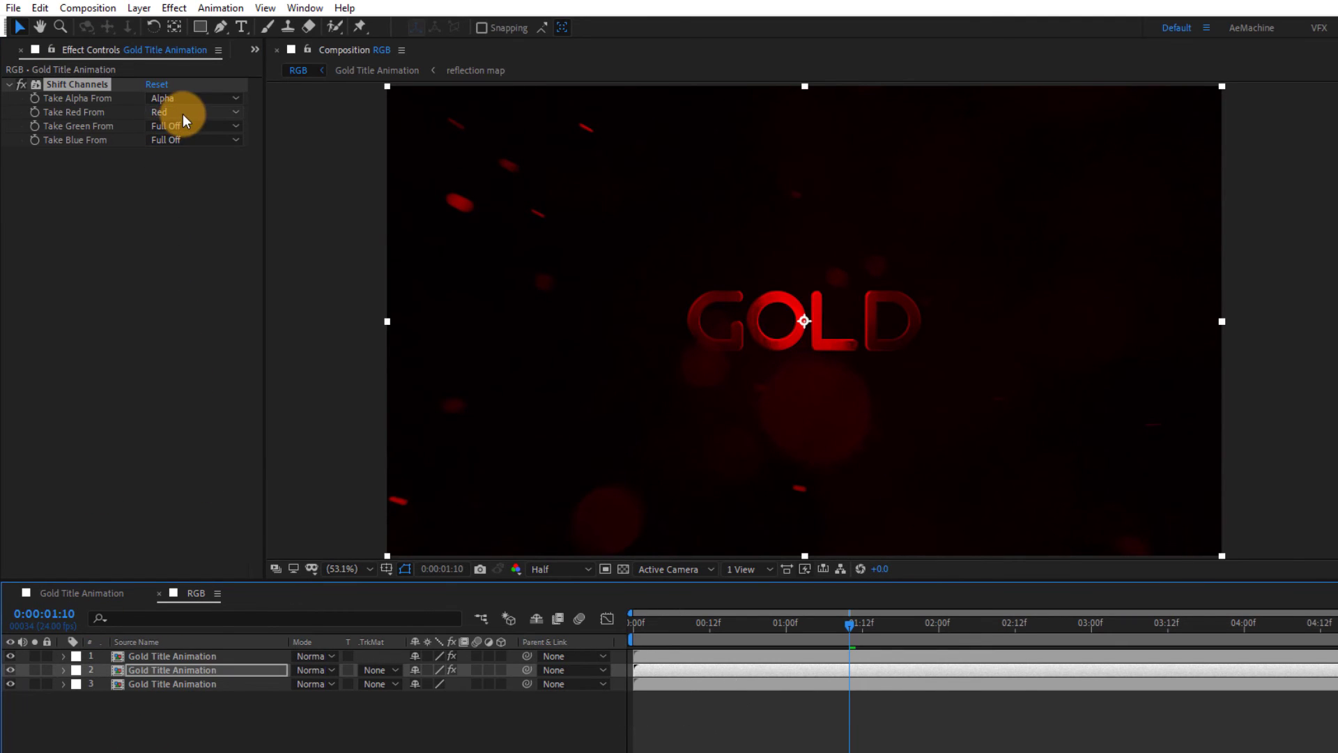
click(183, 113)
click(207, 290)
click(176, 124)
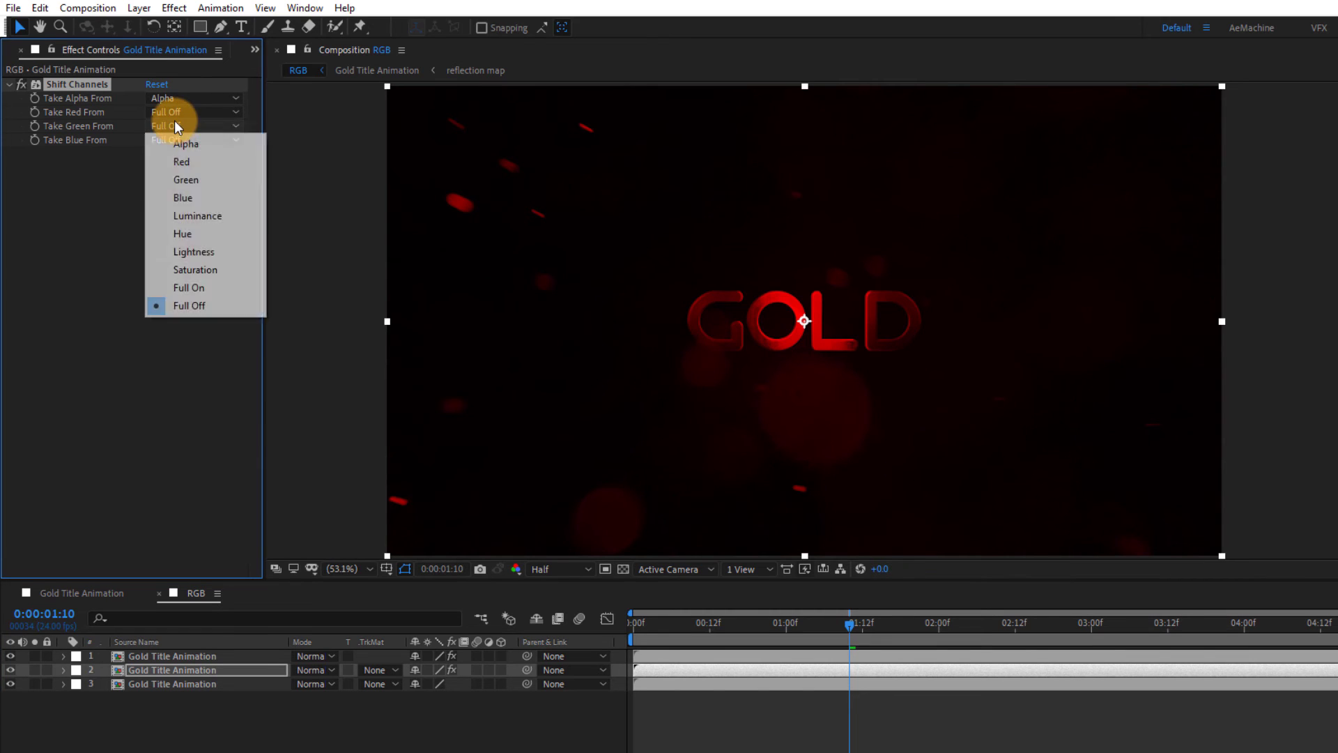
click(201, 181)
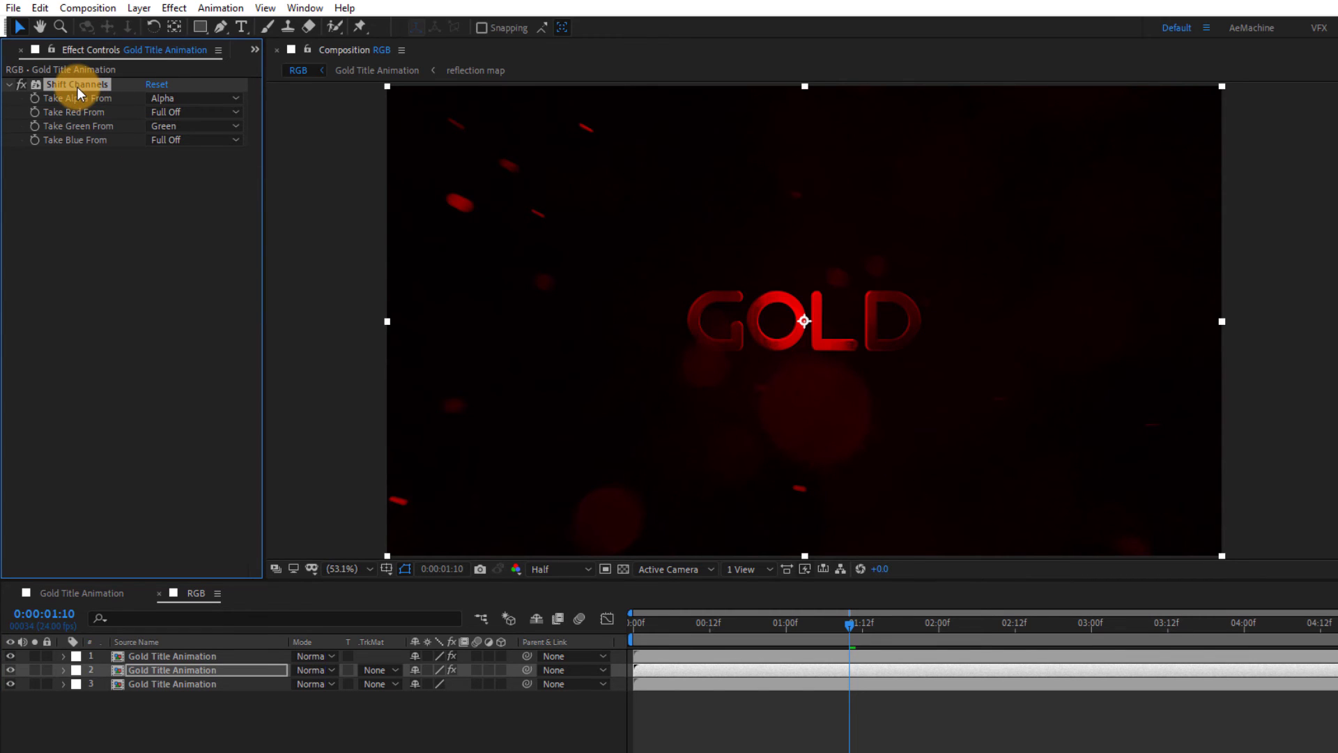
- Paste Shift Channels onto the third title layer, set to keep only blue
click(191, 682)
key(ctrl+v)
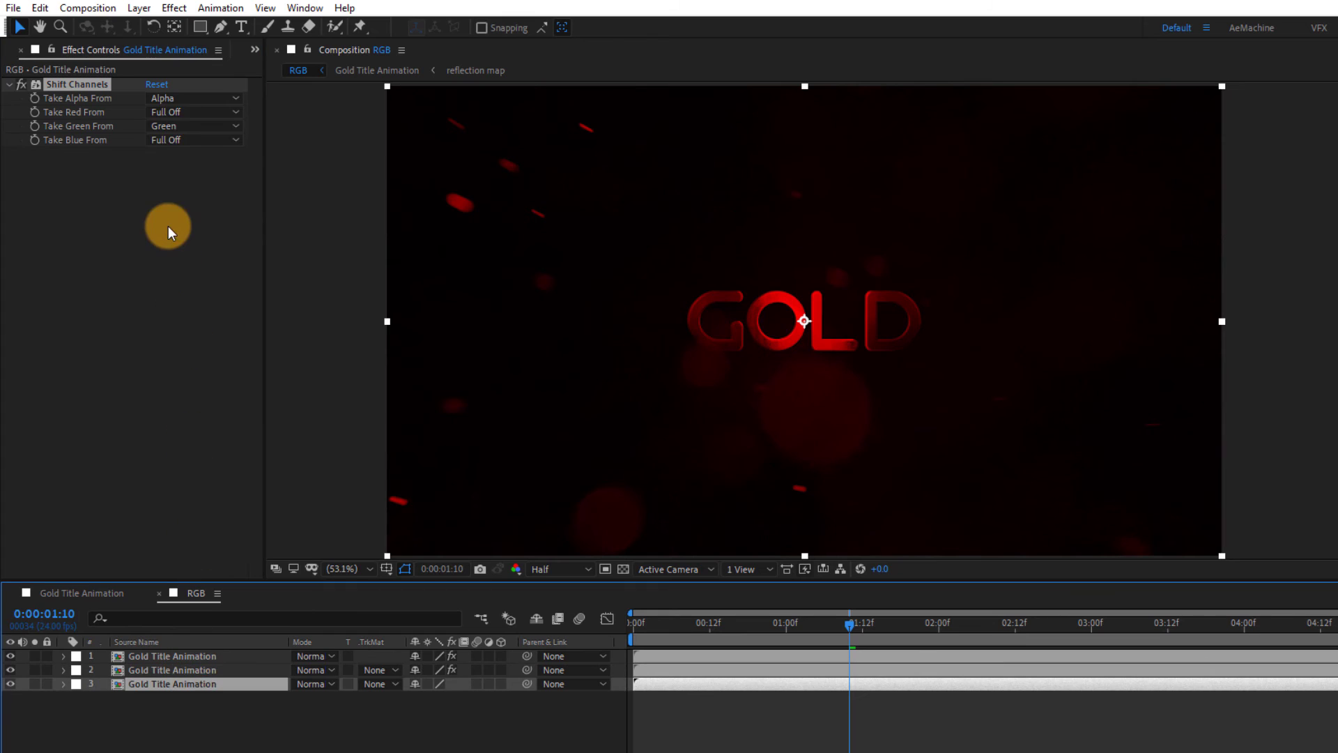
click(180, 113)
click(190, 295)
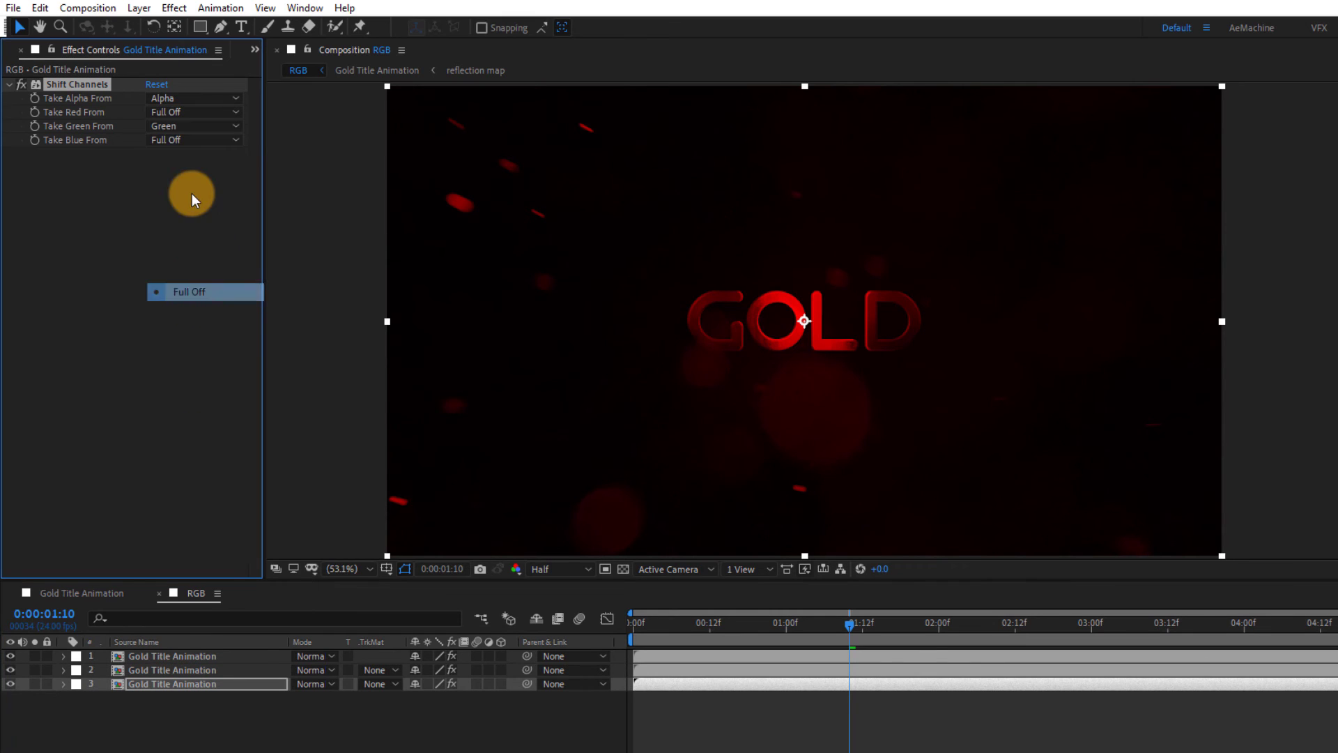
click(170, 127)
click(198, 305)
click(174, 141)
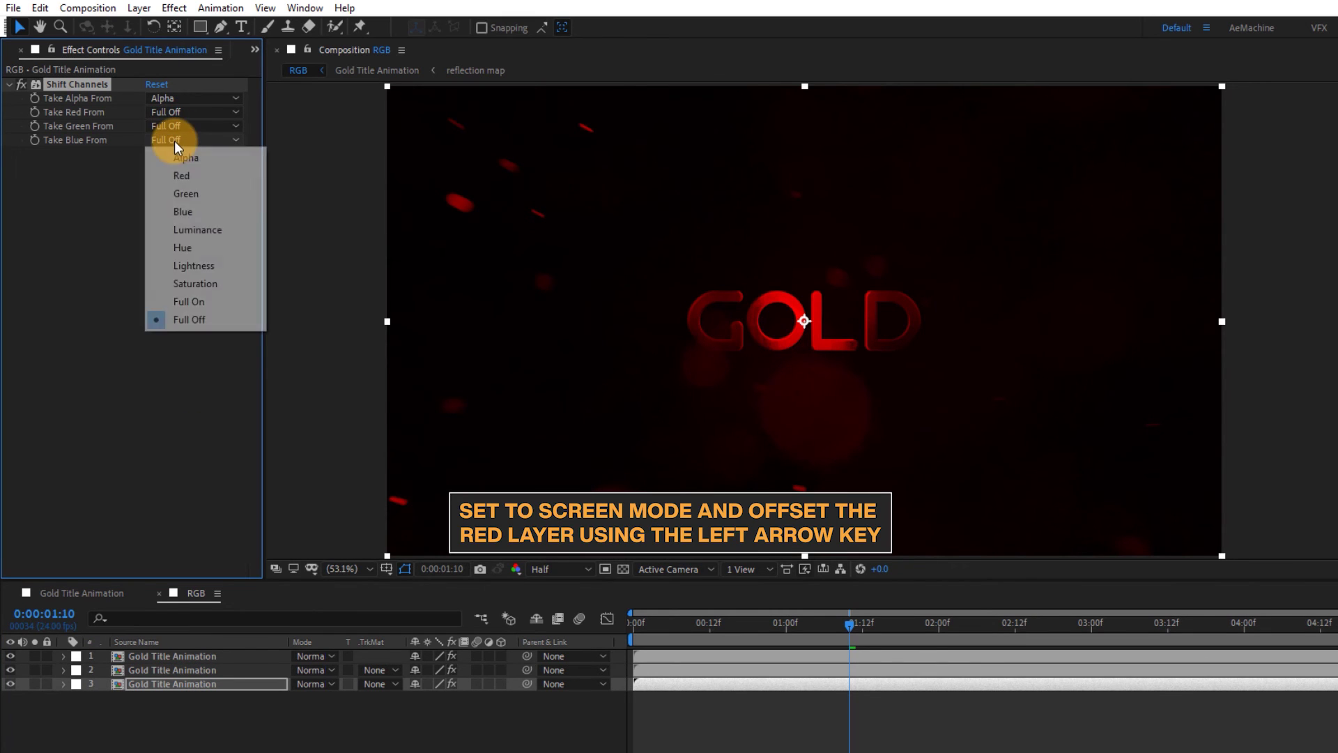
click(194, 212)
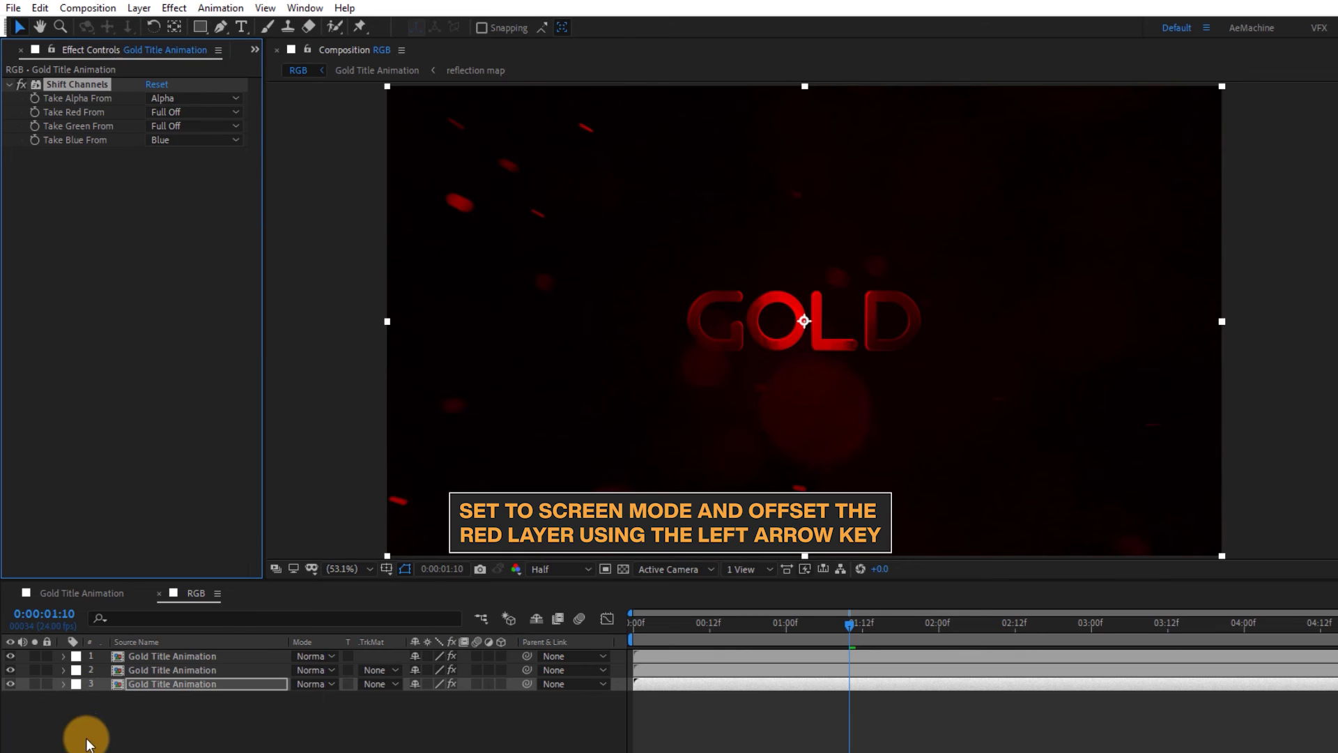
- Set layers 1 and 2 to Screen blending
click(171, 667)
shift+click(166, 655)
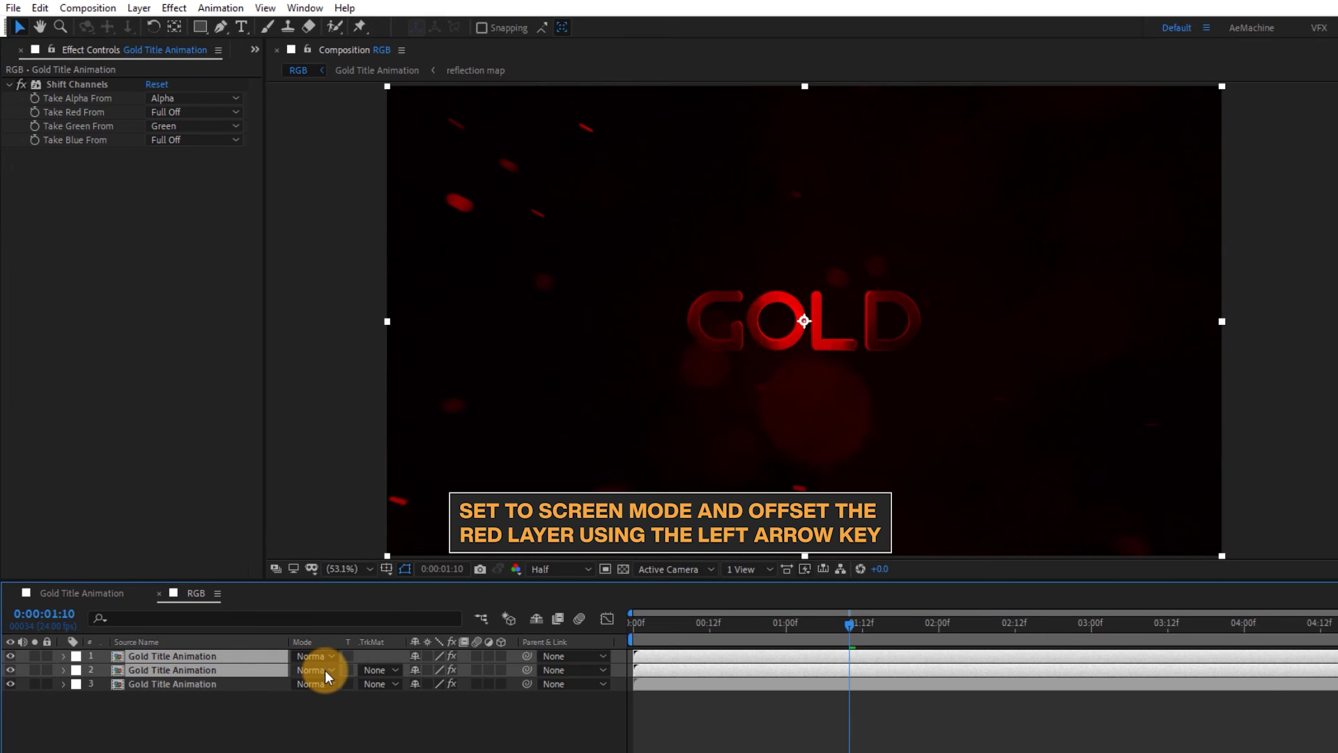
click(329, 670)
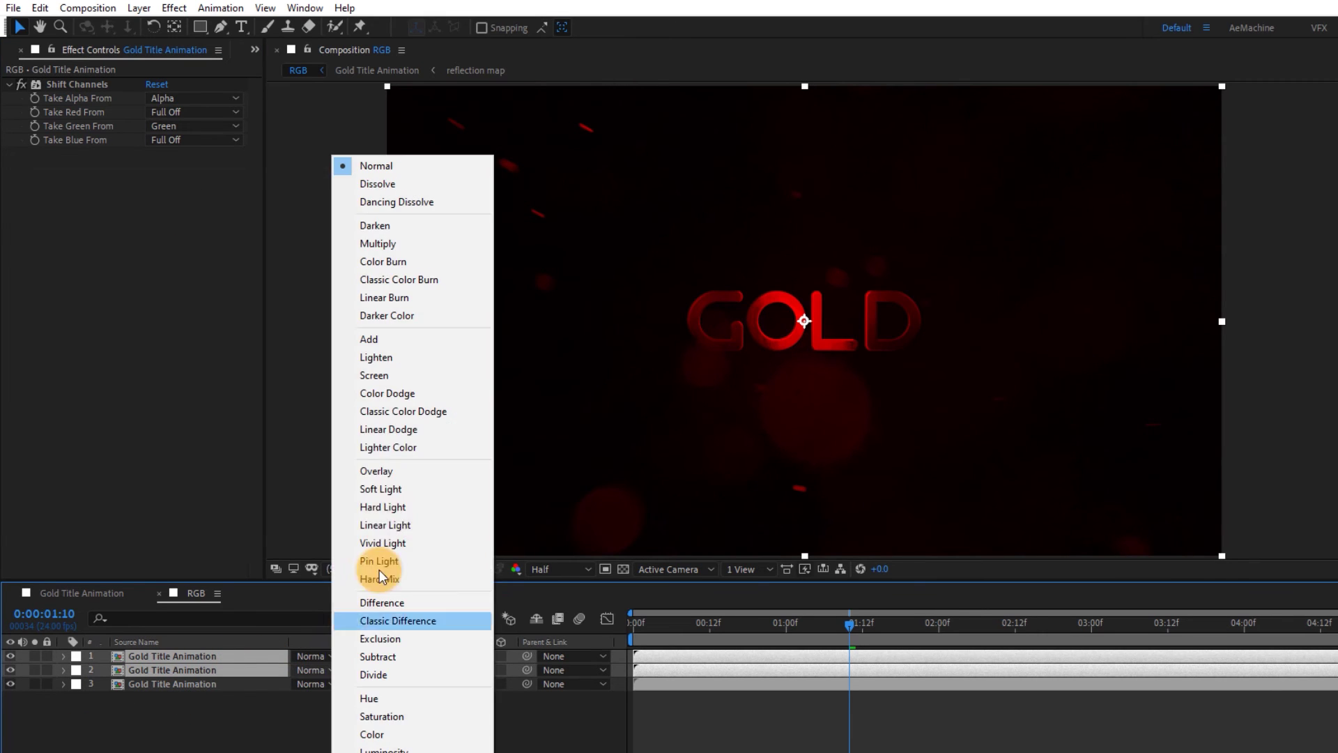
click(399, 374)
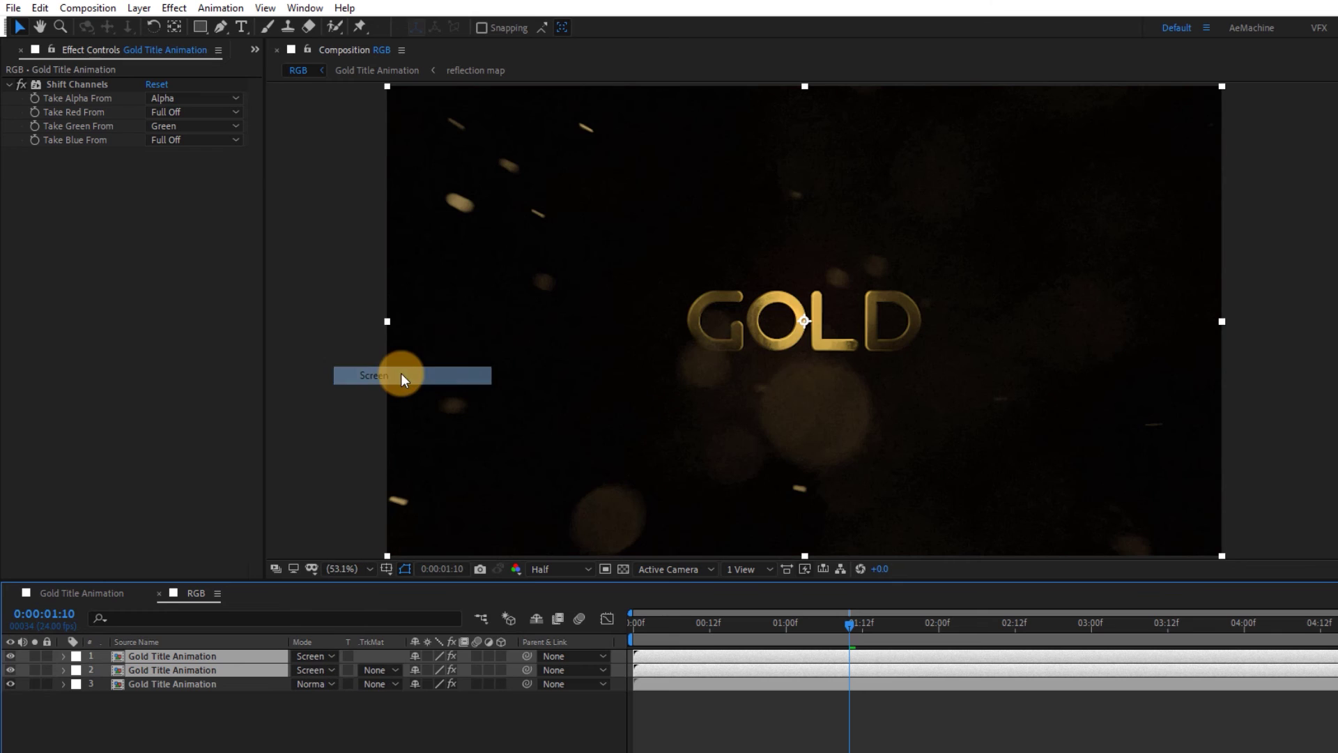
- Nudge the red-channel layer 1 slightly left to fringe the GOLD letters
click(177, 655)
key(period)
key(period)
key(period)
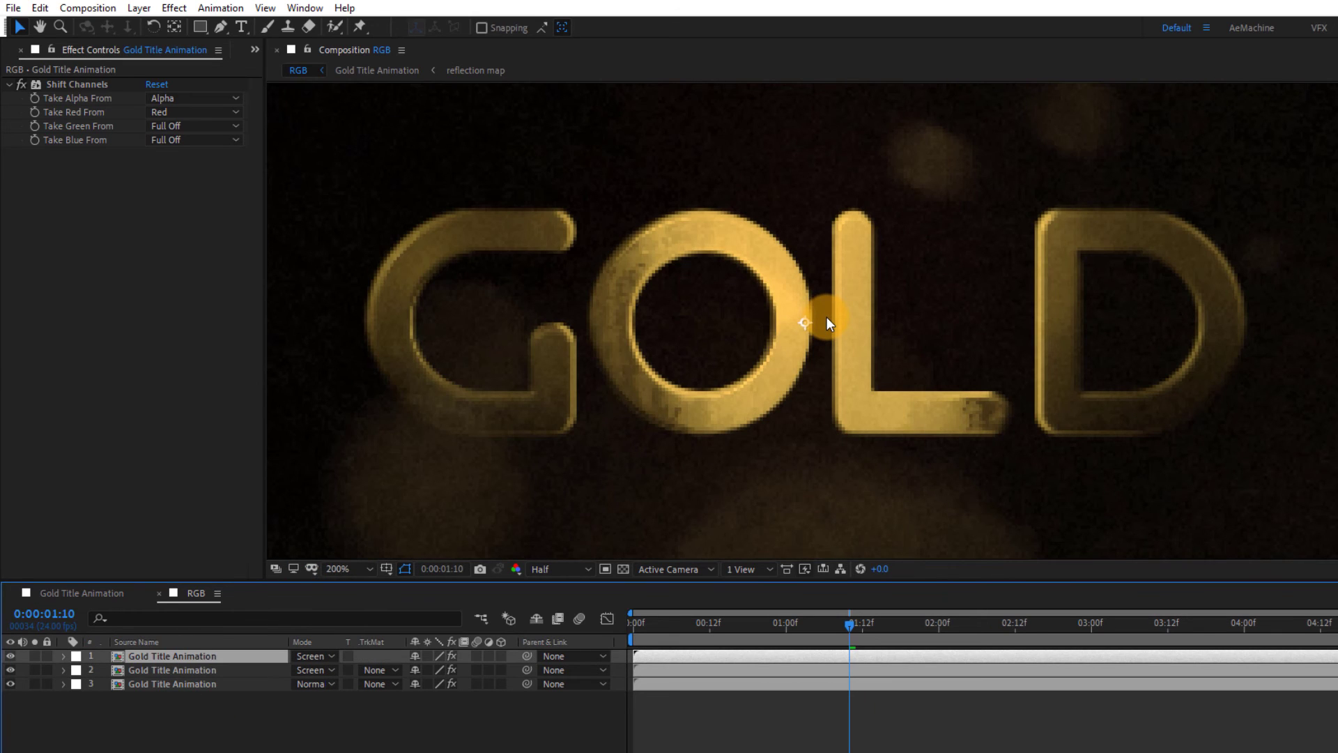
key(Left)
key(Left)
key(Left)
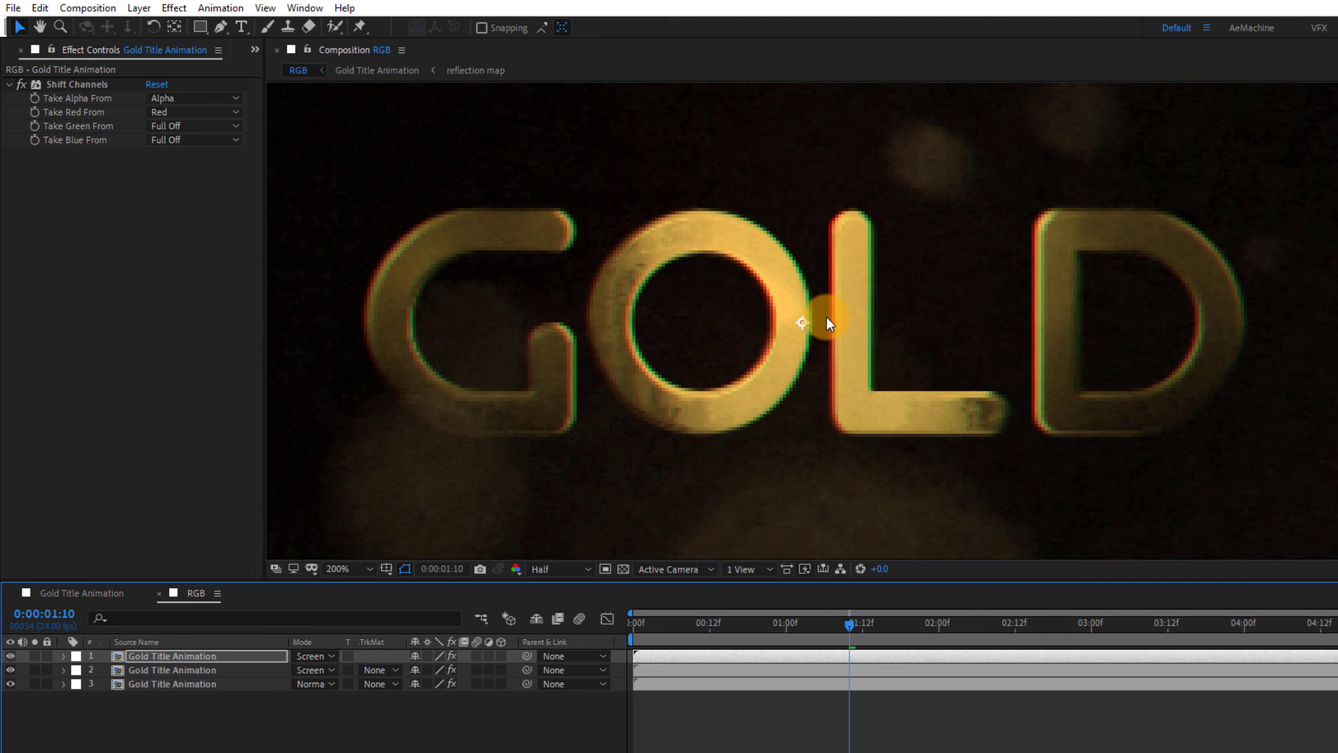
key(shift+slash)
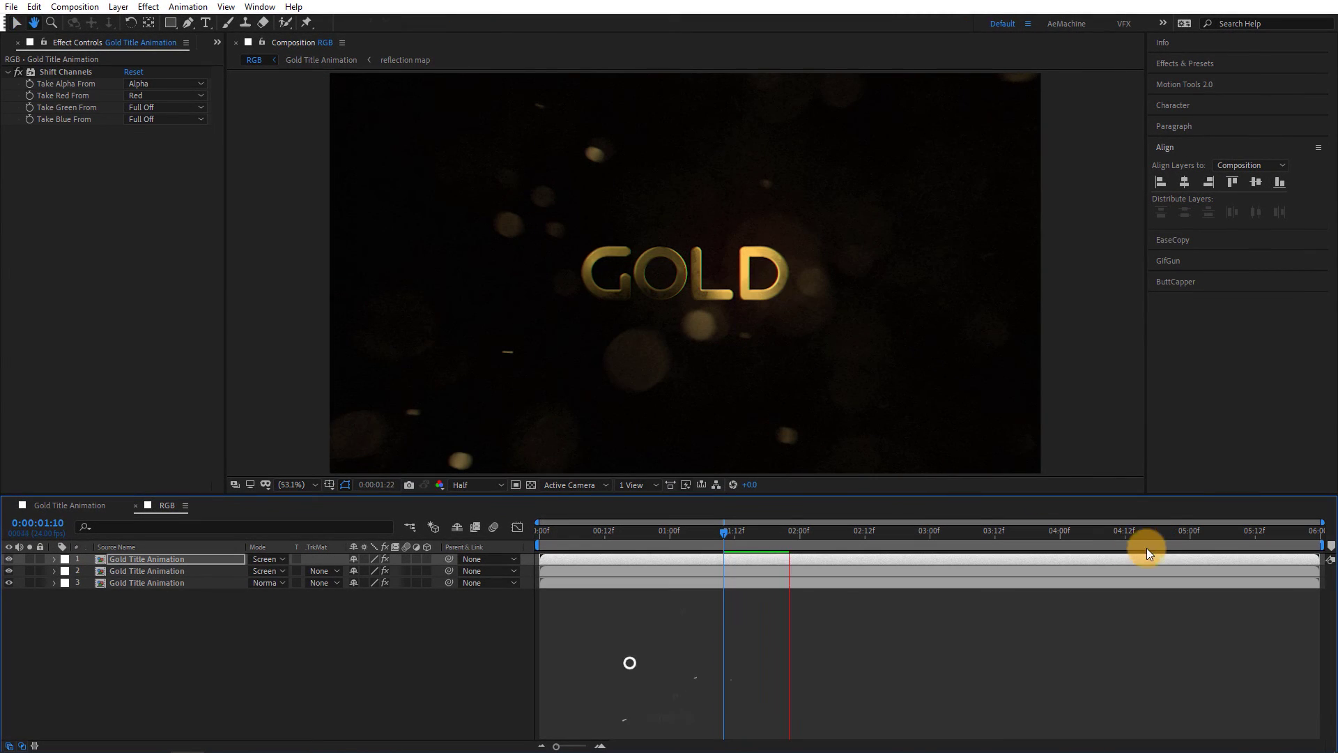
- End the work area at 5:00 and return the playhead to the start
click(1189, 532)
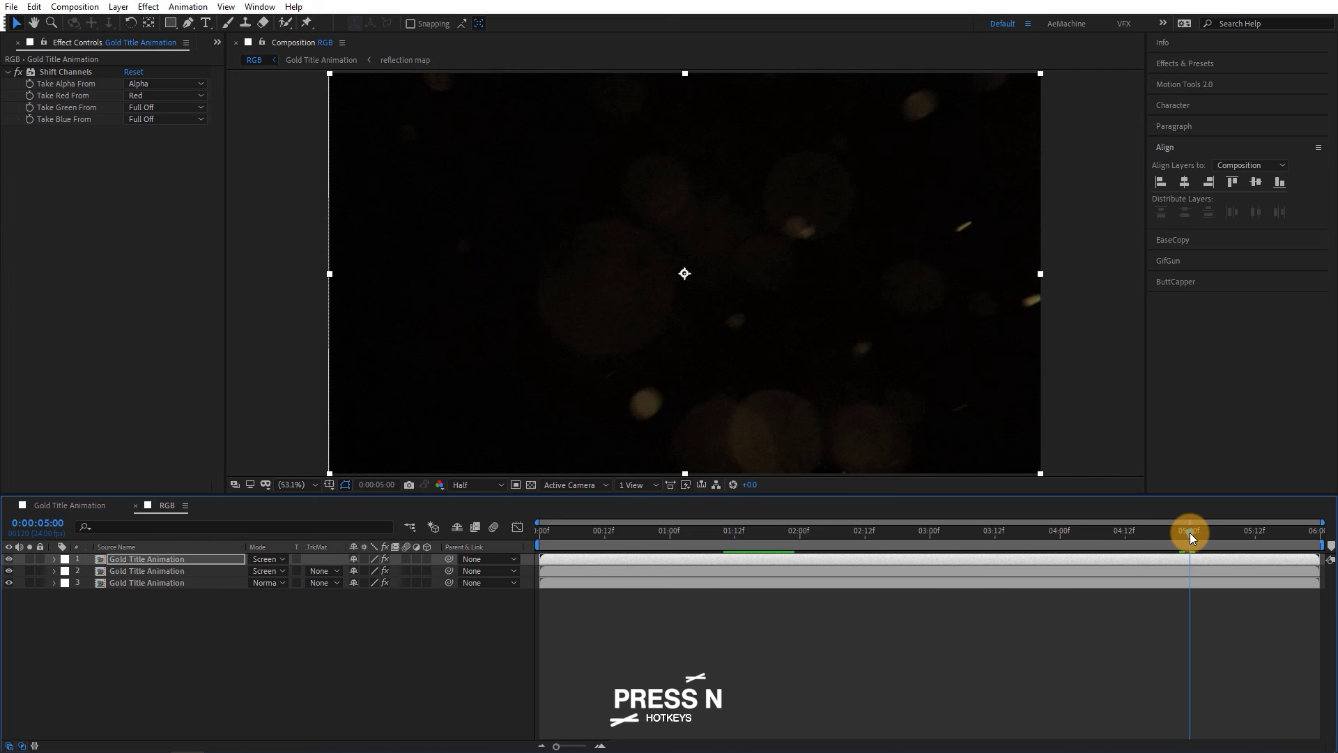
key(n)
click(534, 535)
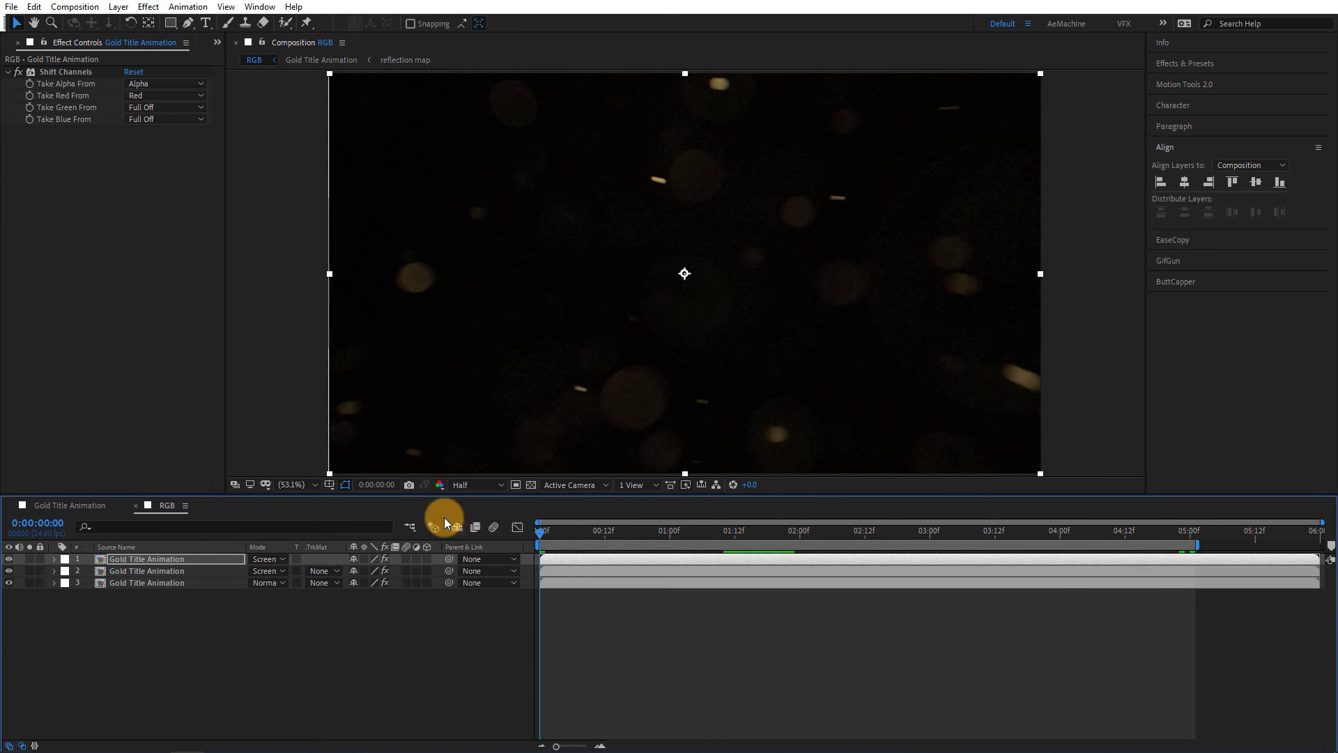
- Set preview resolution to Full and play back the animation preview
click(475, 486)
click(464, 543)
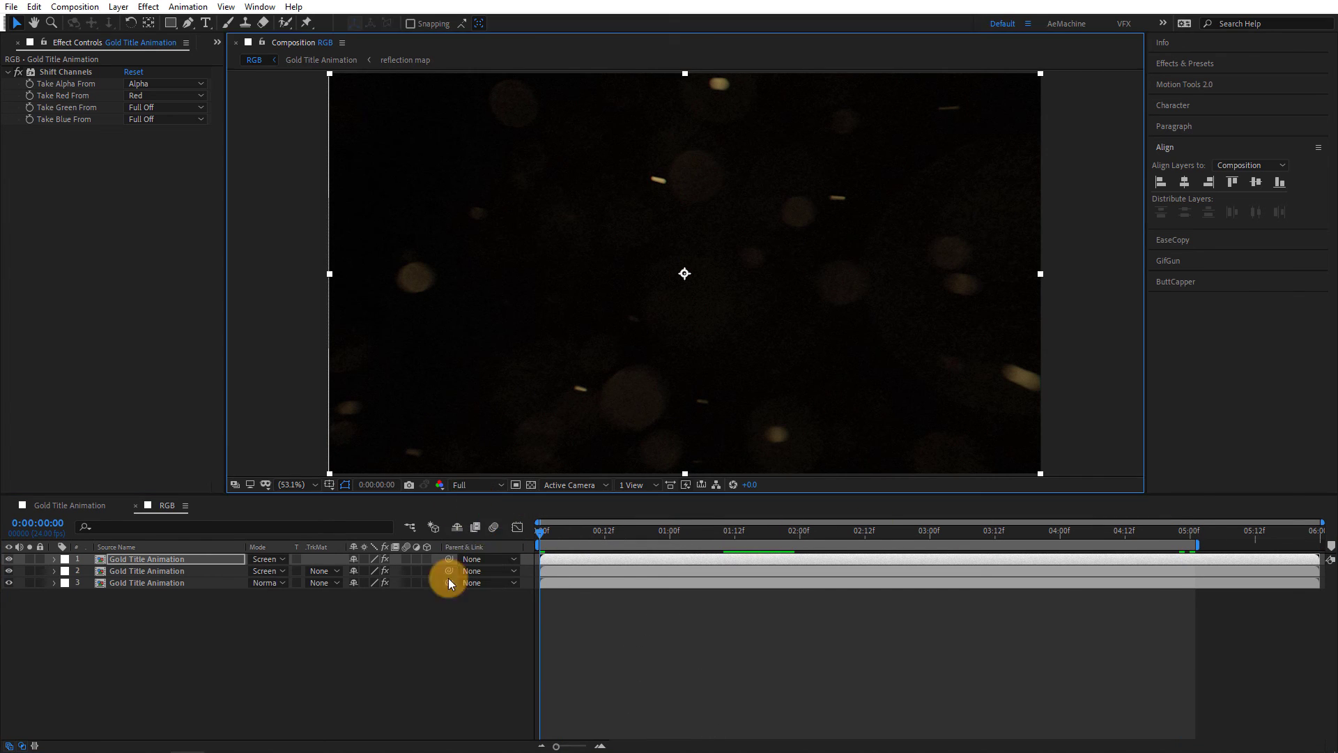
click(13, 41)
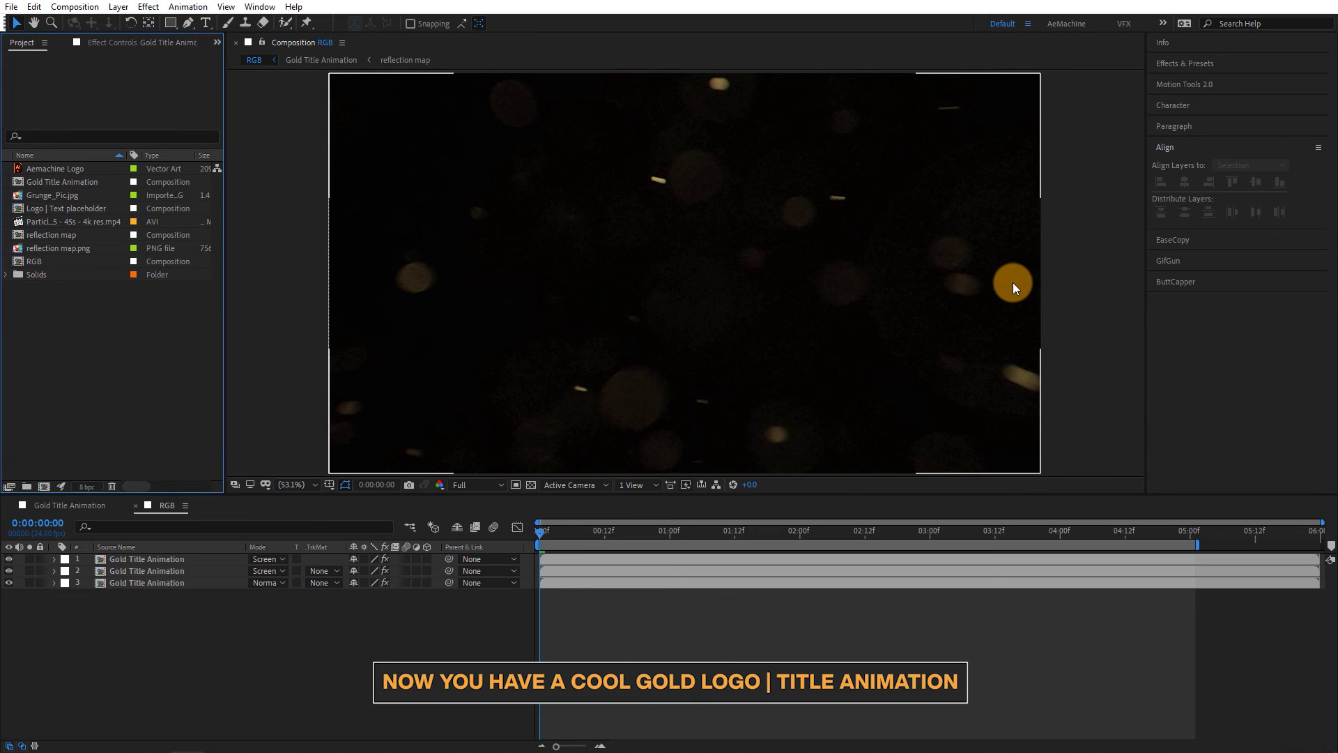
click(1092, 295)
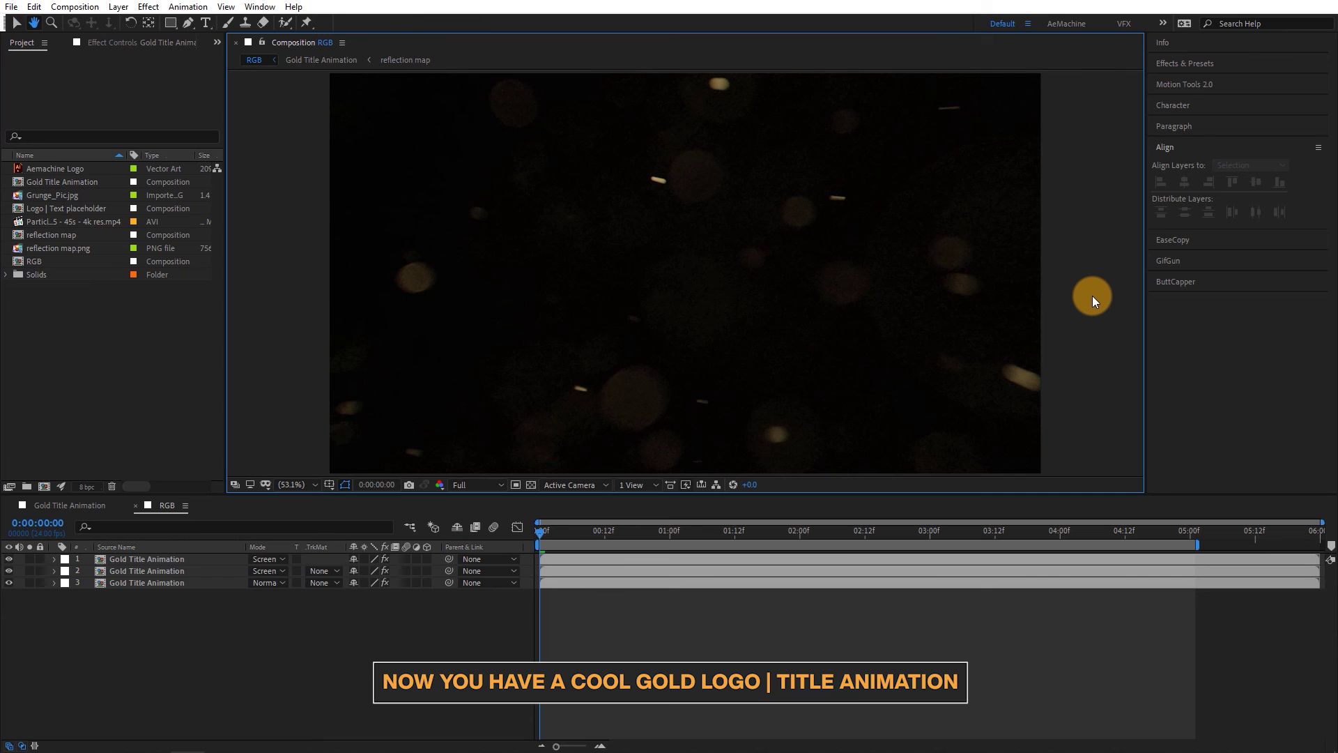
key(space)
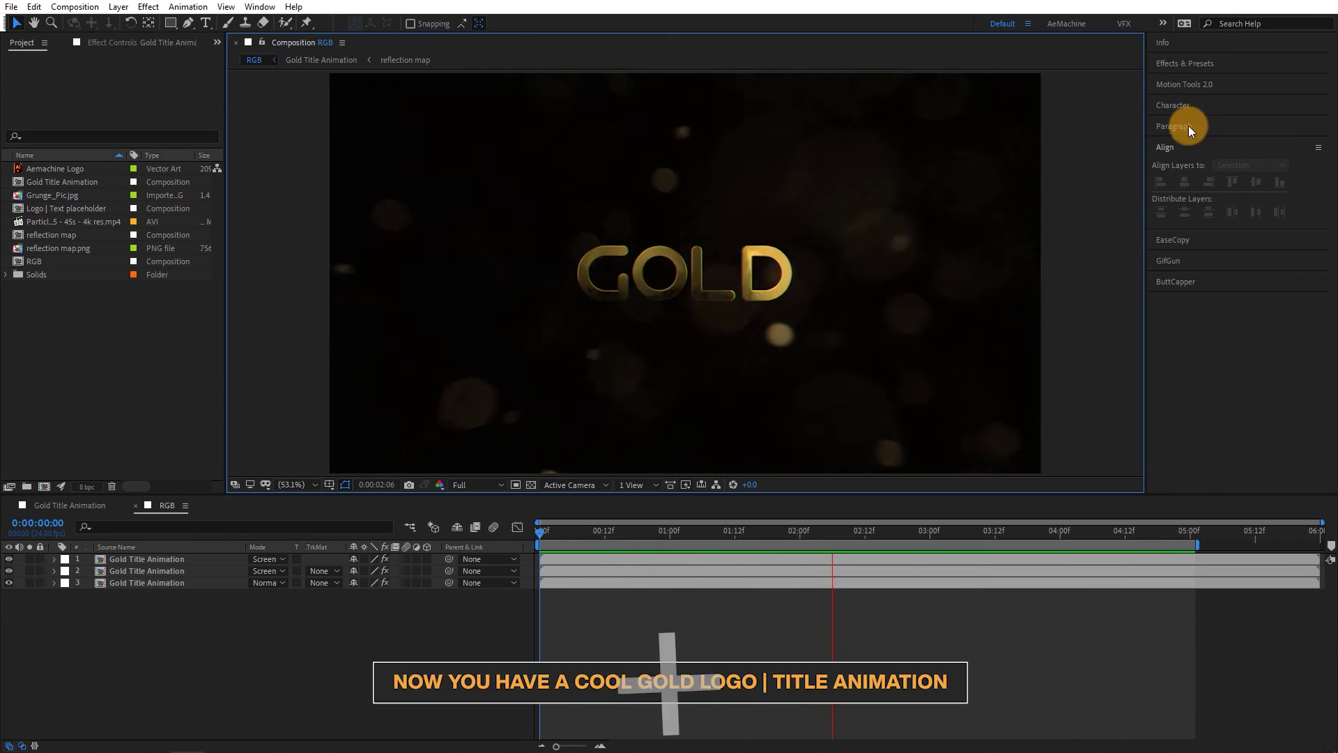
- Open the Logo | Text placeholder precomp from Gold Title Animation and hide the GOLD text layer
key(h)
click(81, 503)
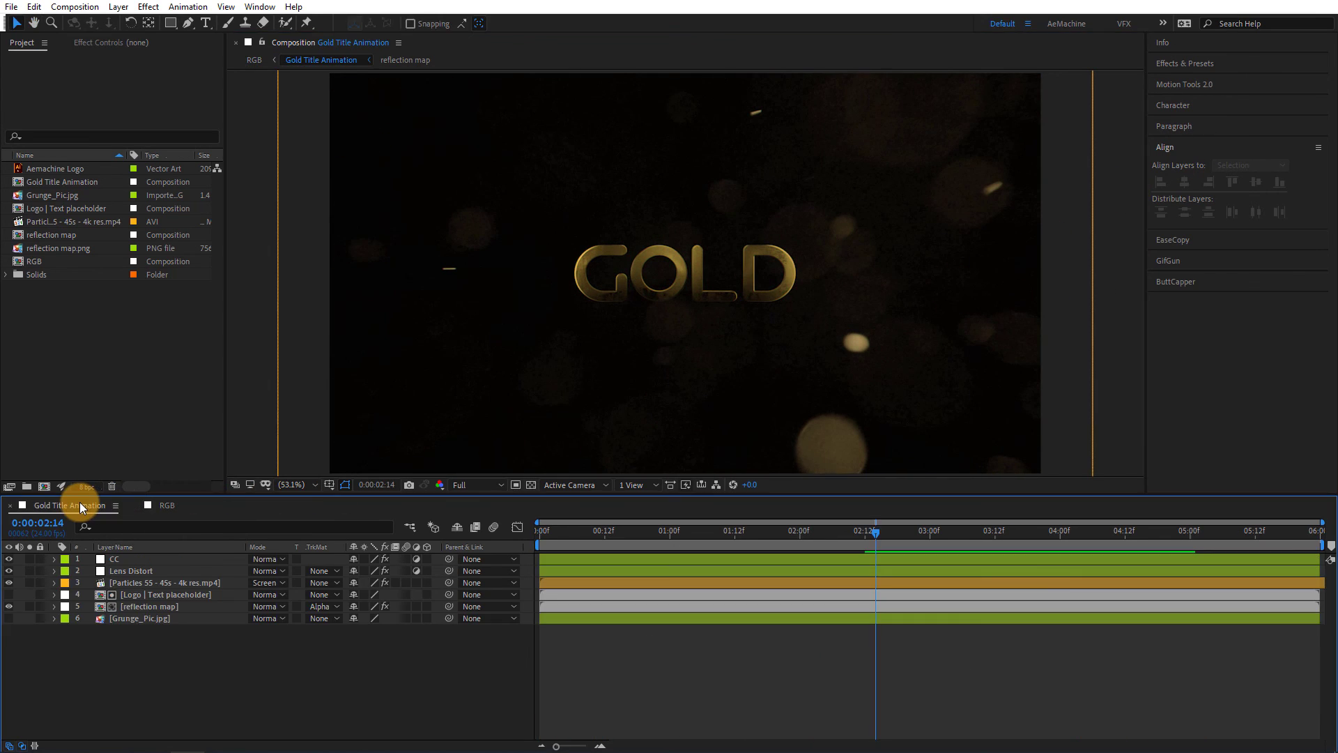
double_click(157, 592)
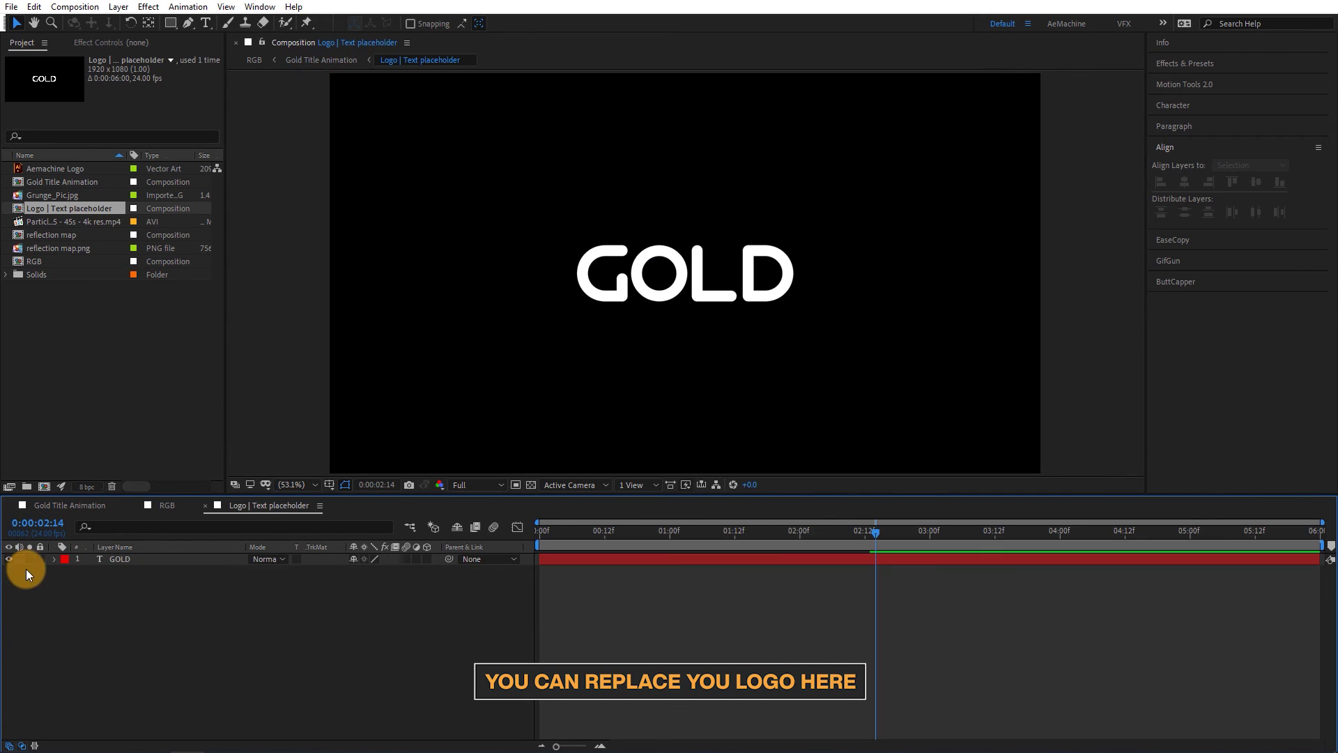
click(8, 558)
- Add the Aemachine Logo to the placeholder comp at 76% scale, then return to RGB
click(90, 168)
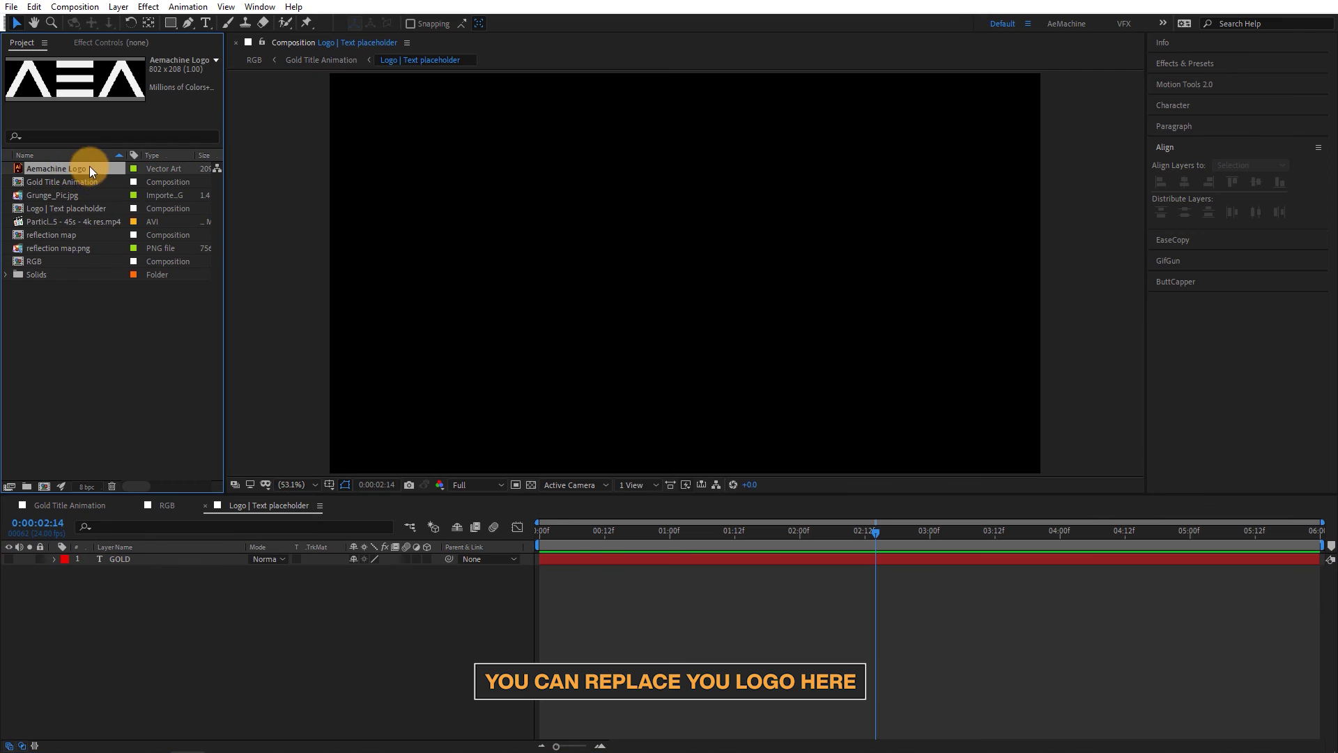
drag(90, 168, 145, 618)
key(s)
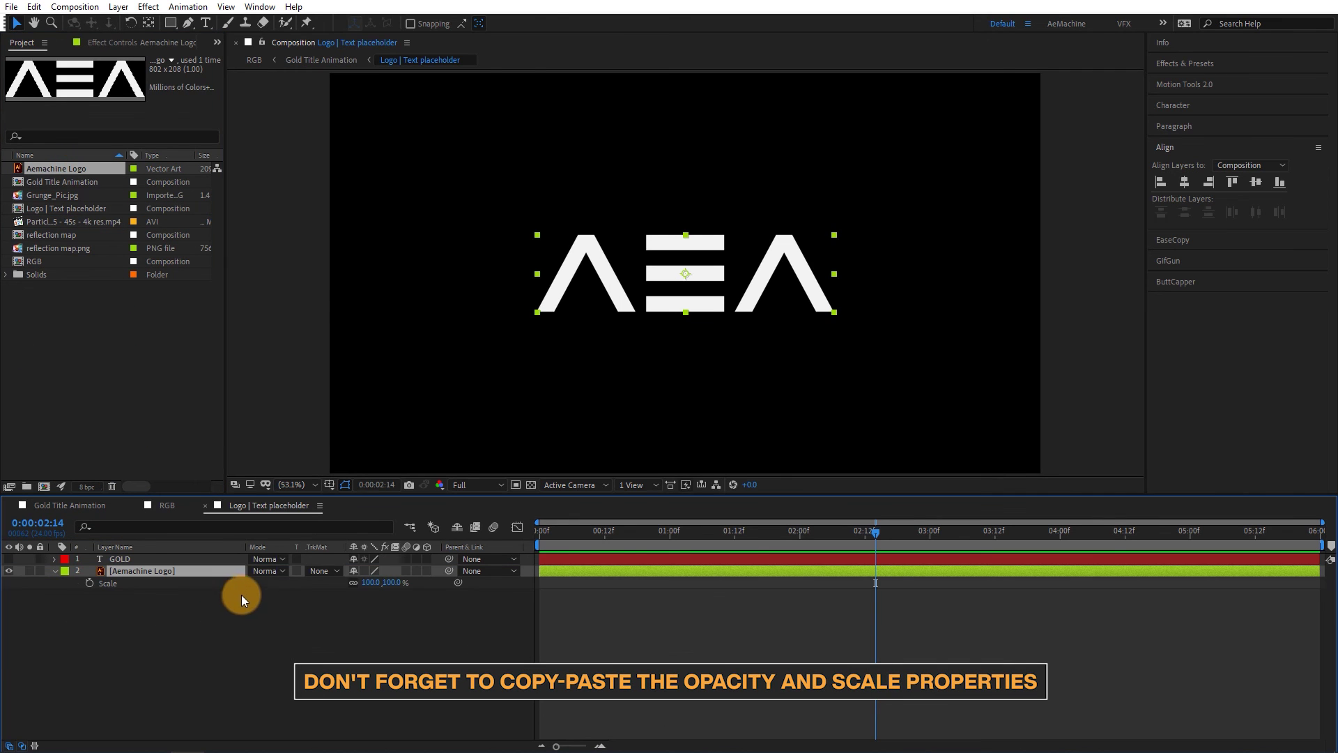
drag(369, 582, 352, 582)
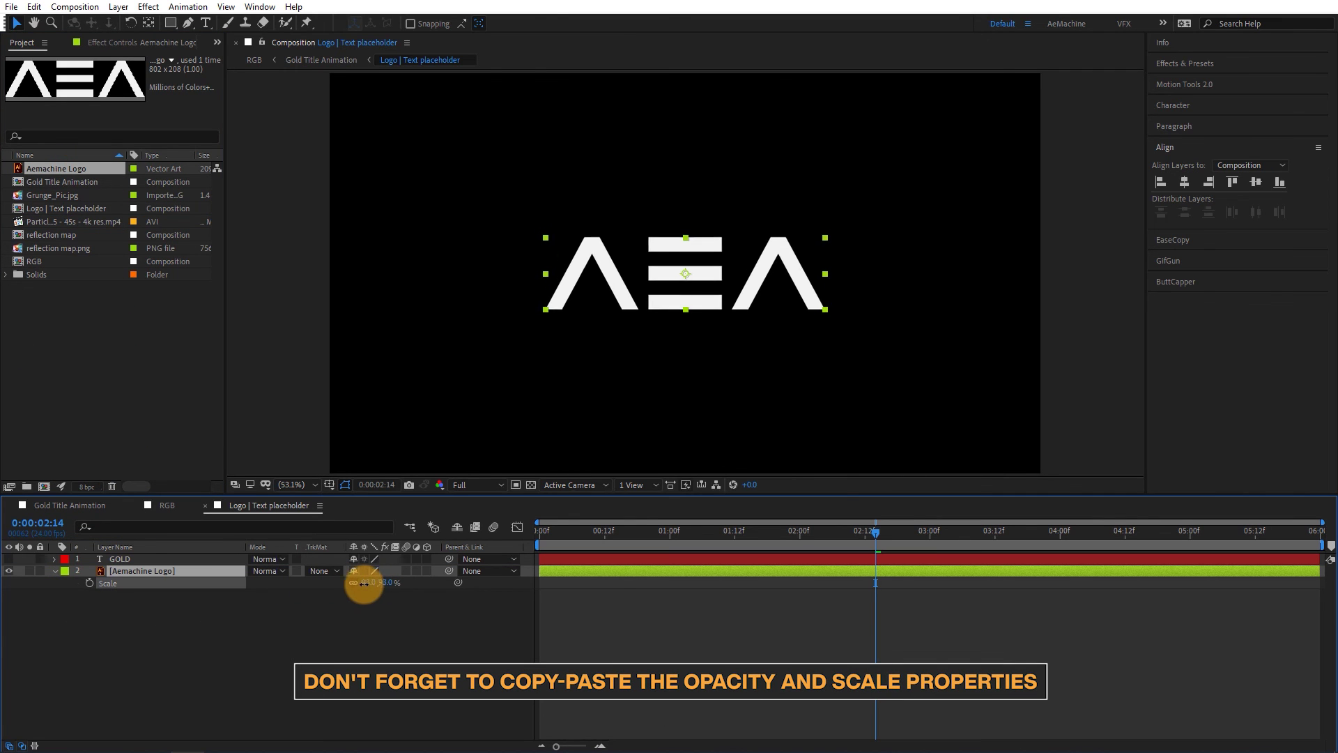
click(309, 617)
click(167, 505)
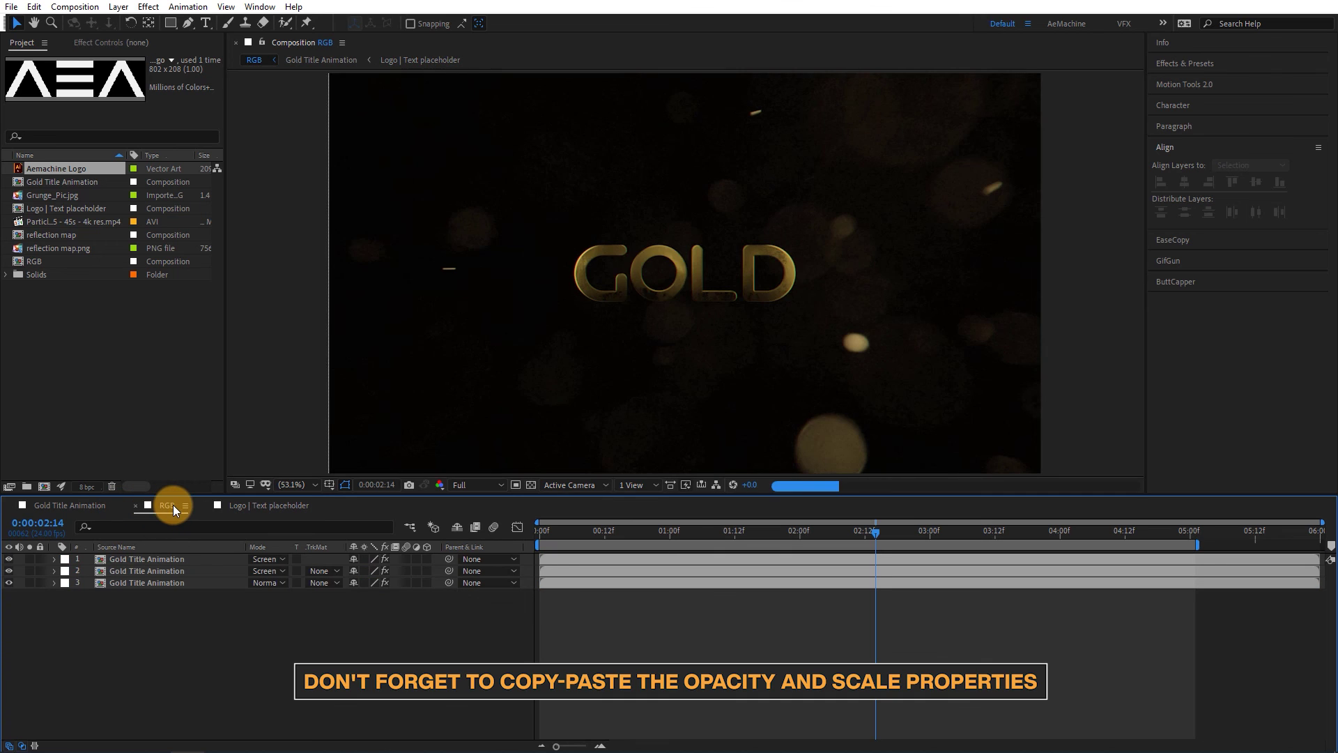
- Inspect the gold logo in RGB at 100% zoom at 0:00:02:07, then return to 50%
key(slash)
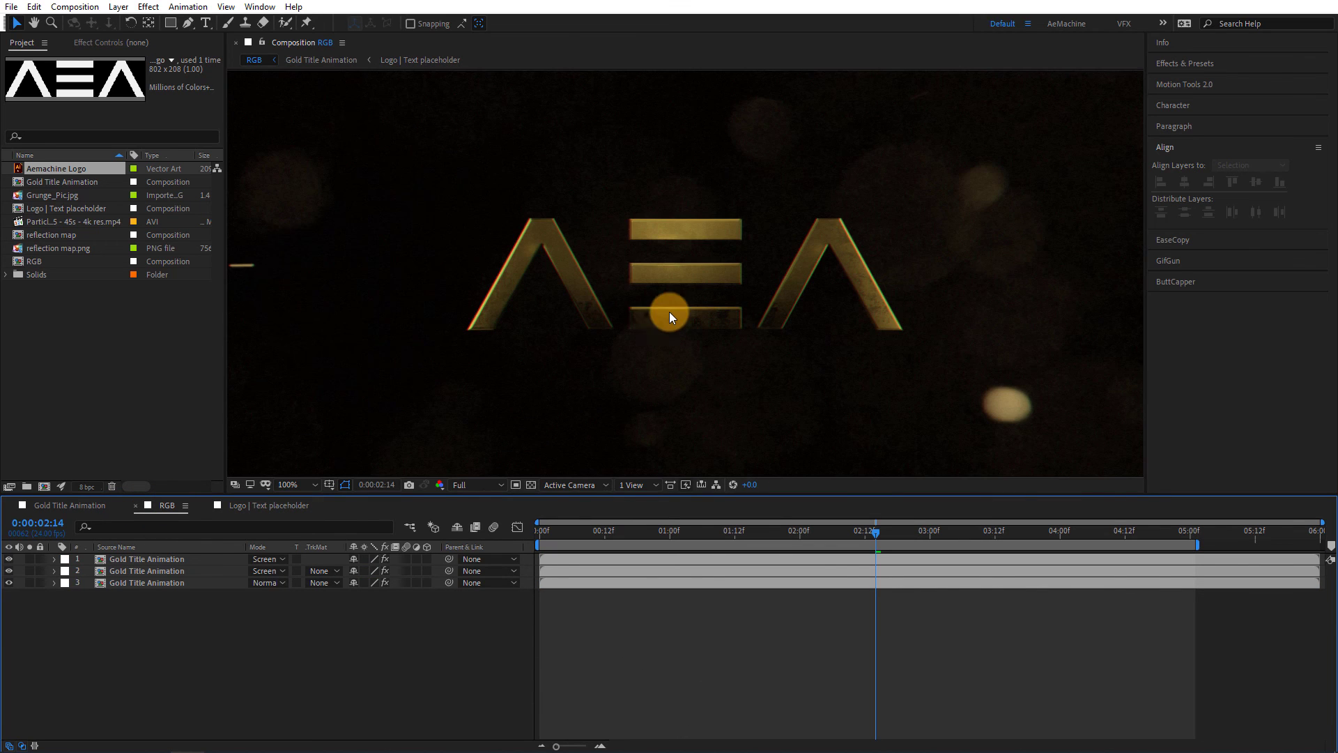
click(837, 529)
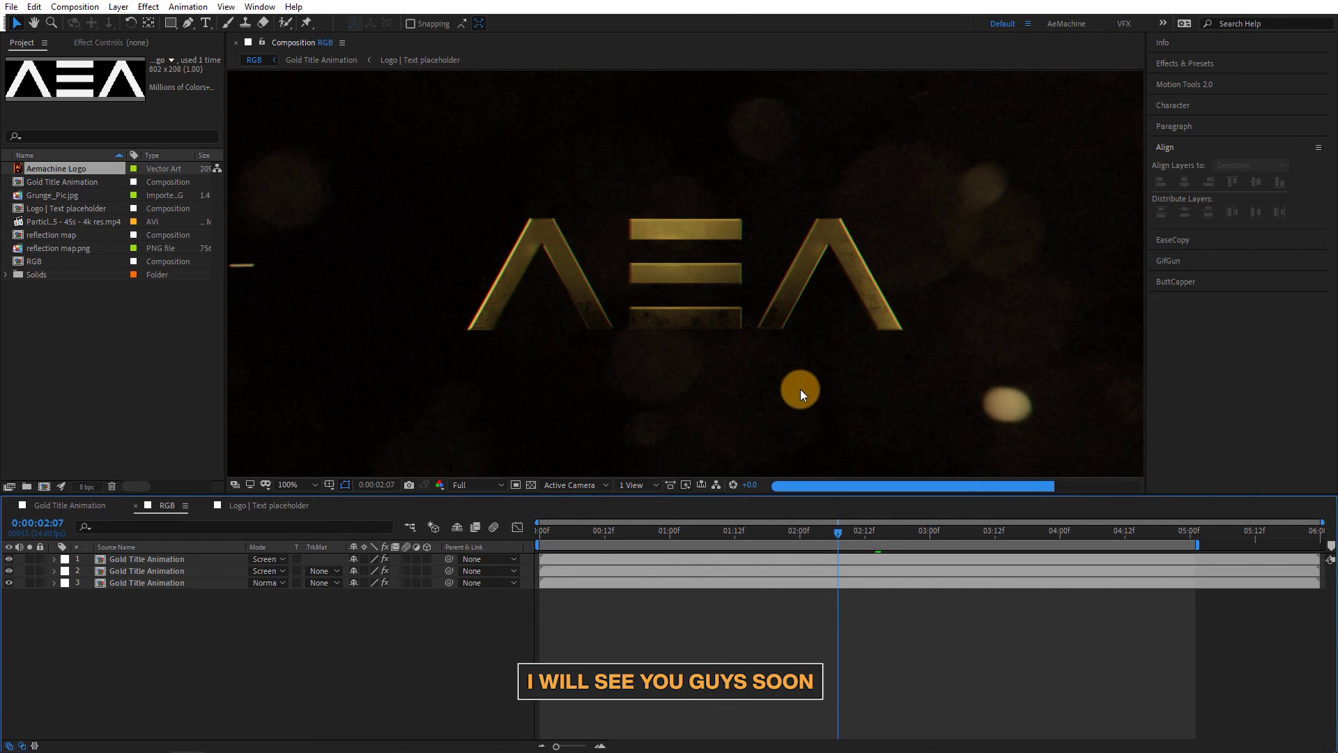
key(comma)
key(comma)
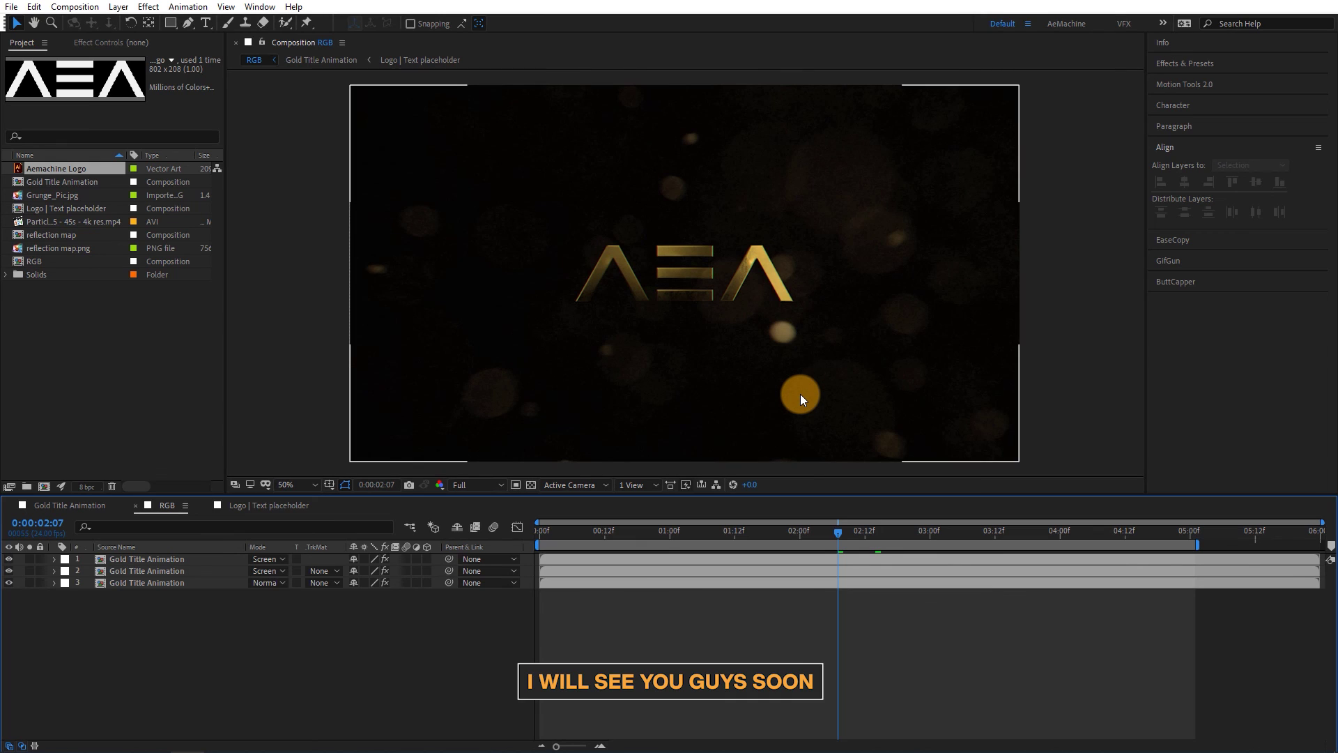
click(267, 508)
- Swap back to the GOLD text by hiding the Aemachine Logo, then view Gold Title Animation
click(8, 570)
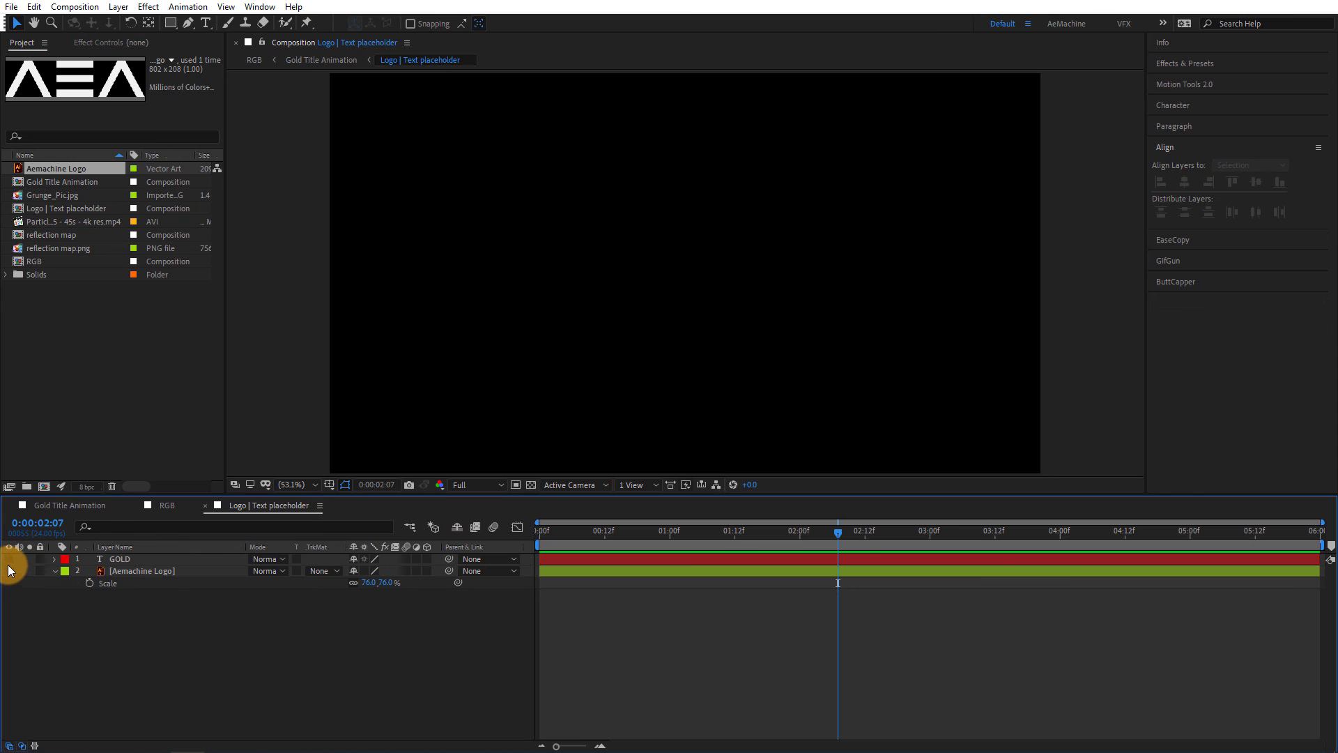
click(8, 558)
click(93, 508)
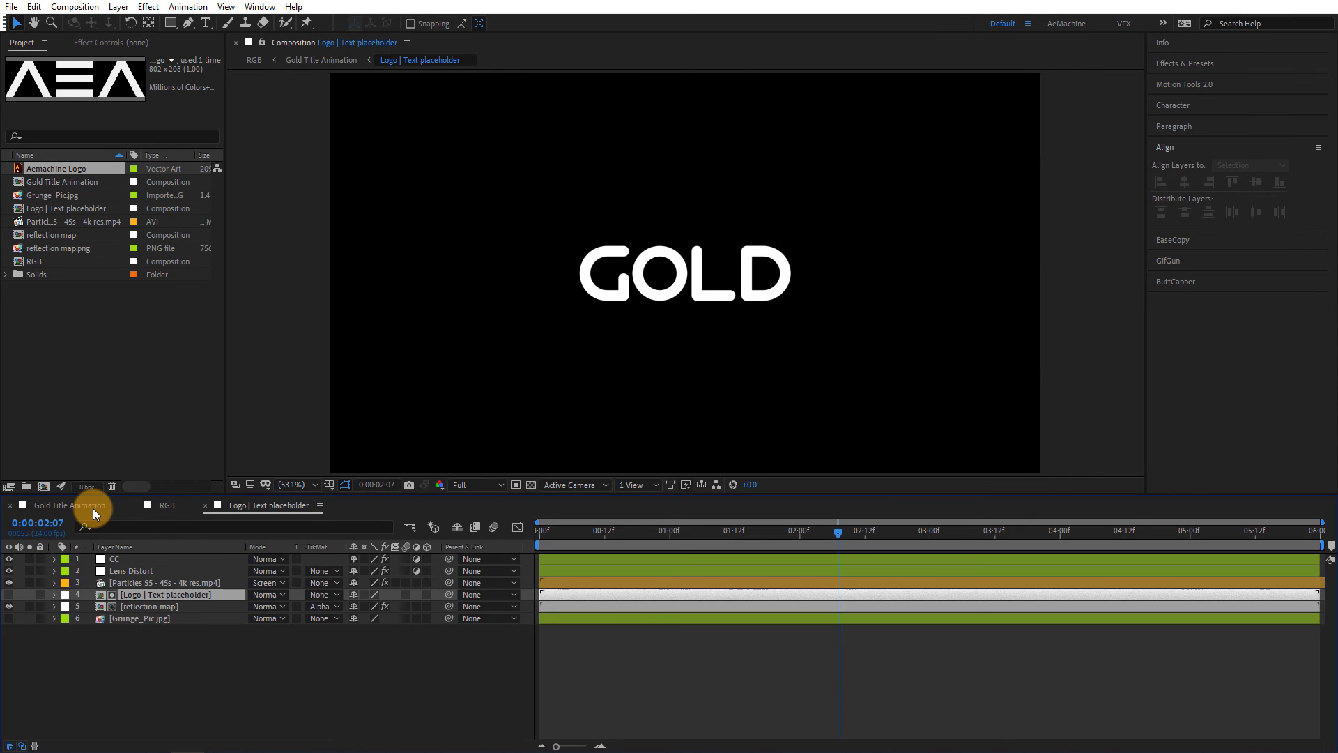